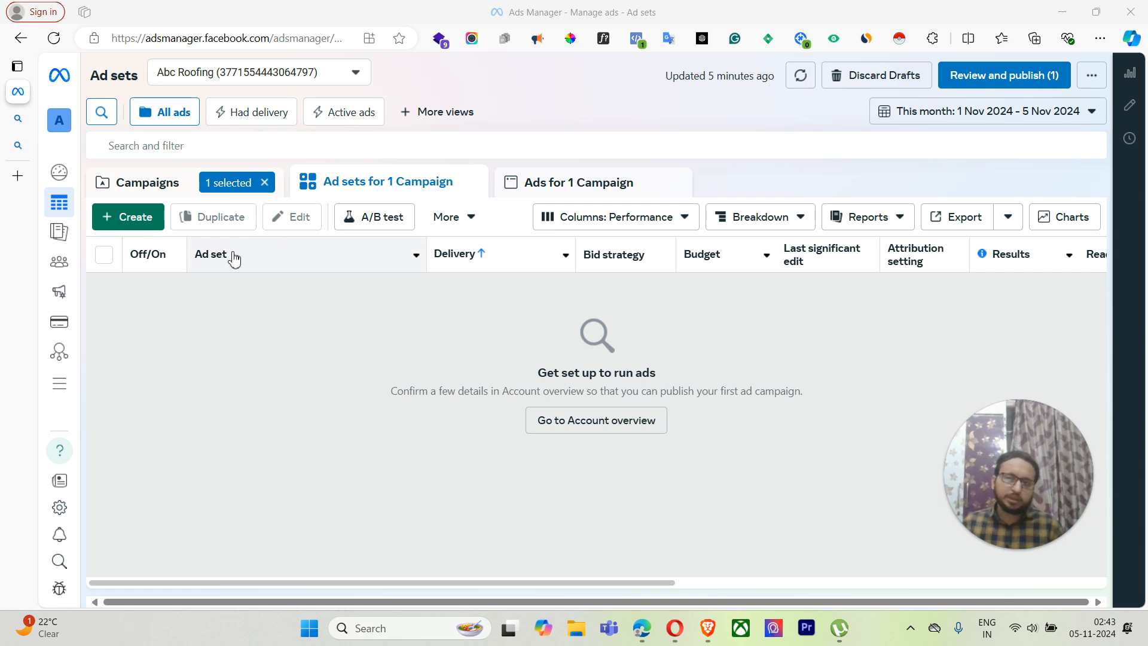
Step: Delete the draft campaign Awareness campaign_05/11 from the campaign list
left_click(264, 183)
left_click(257, 189)
left_click(104, 293)
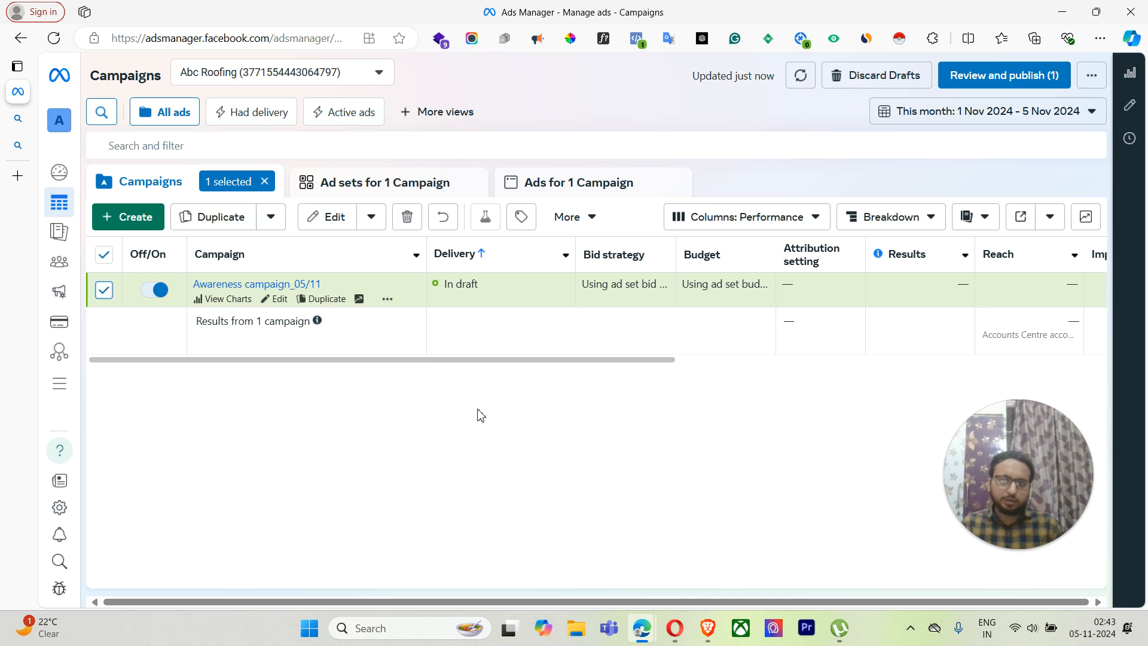
left_click(406, 221)
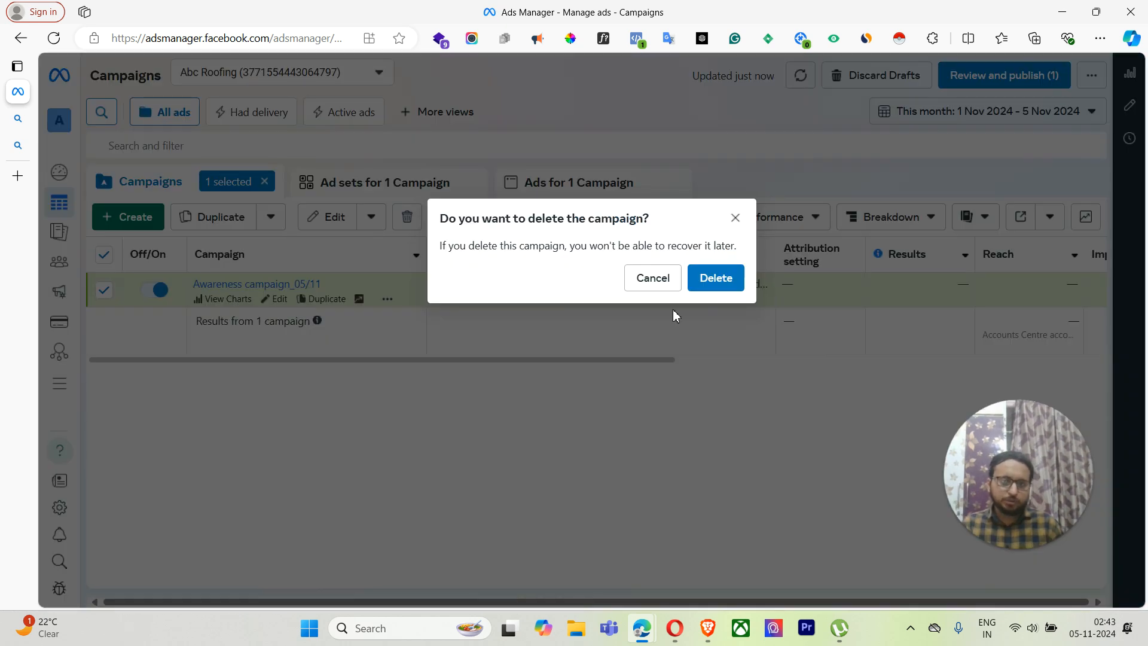
left_click(713, 278)
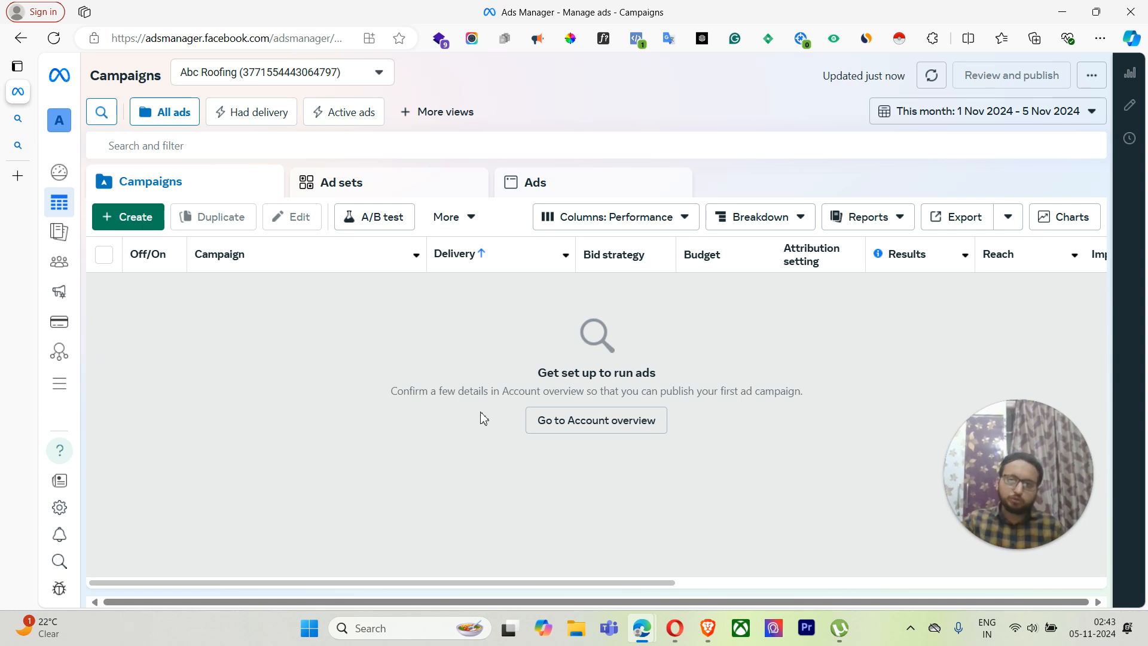
Step: Start a new Auction campaign and choose Awareness as its objective
left_click(136, 222)
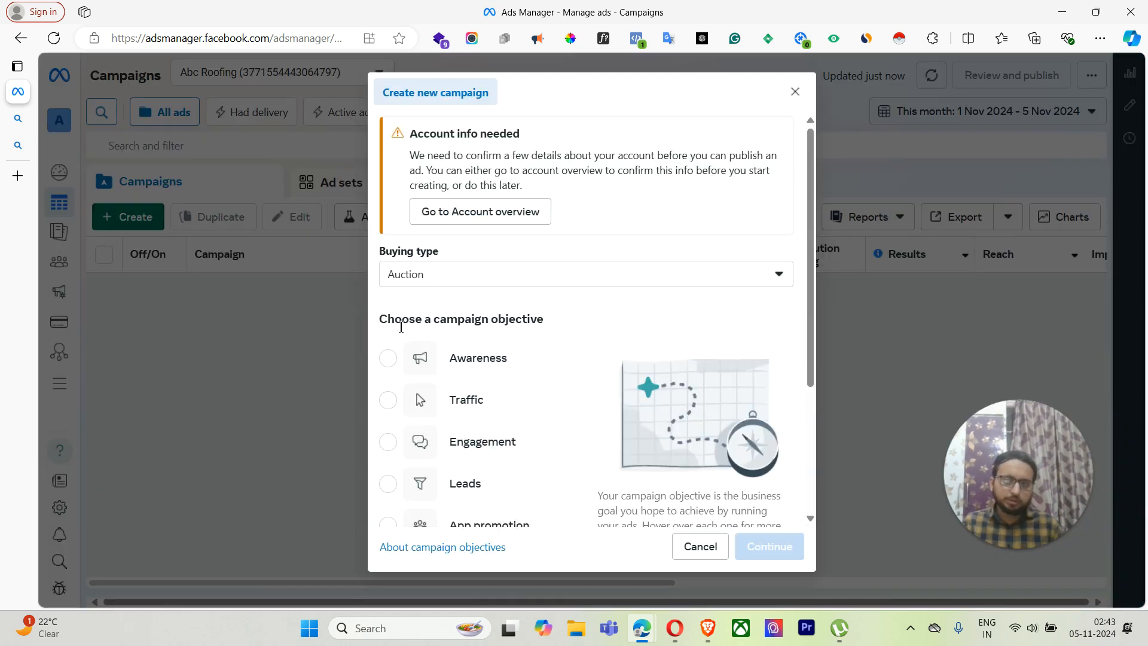
scroll(499, 365, "down", 2)
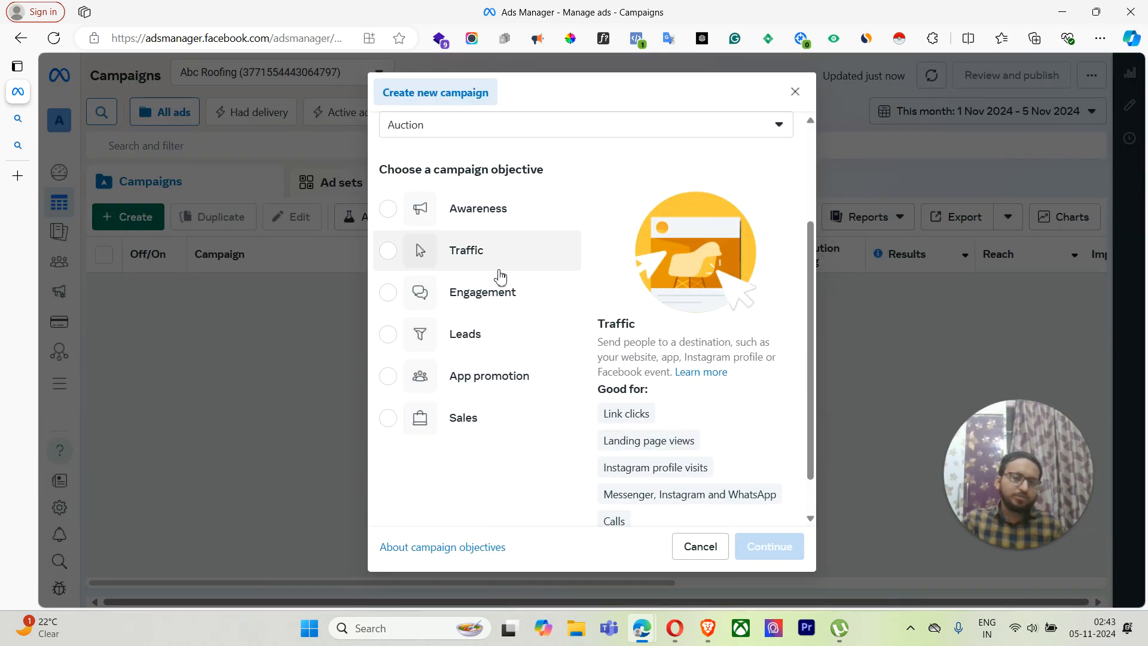
left_click(489, 220)
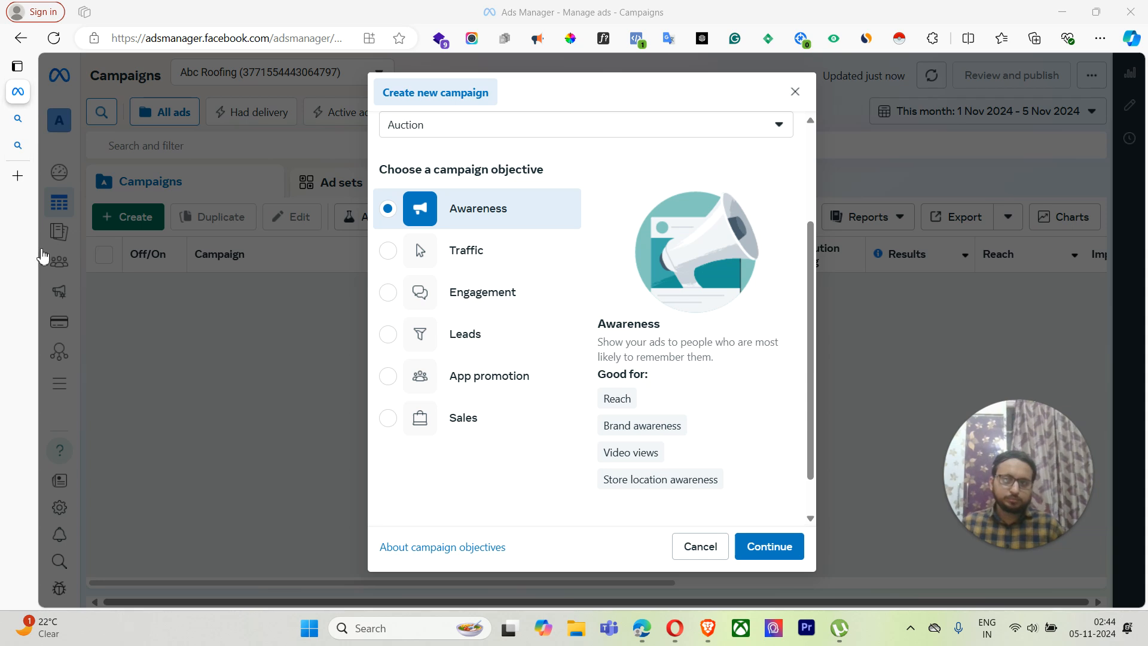
Step: View the sales funnel image in the other browser tab and compare the Sales, Traffic and Engagement objectives with Awareness, leaving Awareness selected
left_click(78, 147)
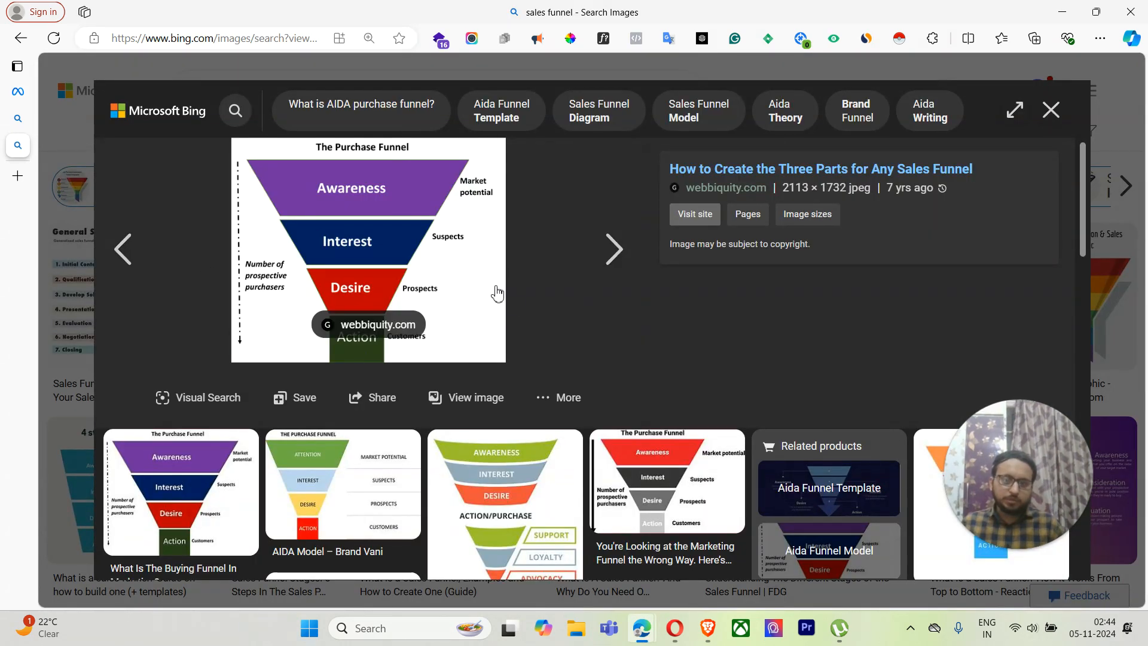
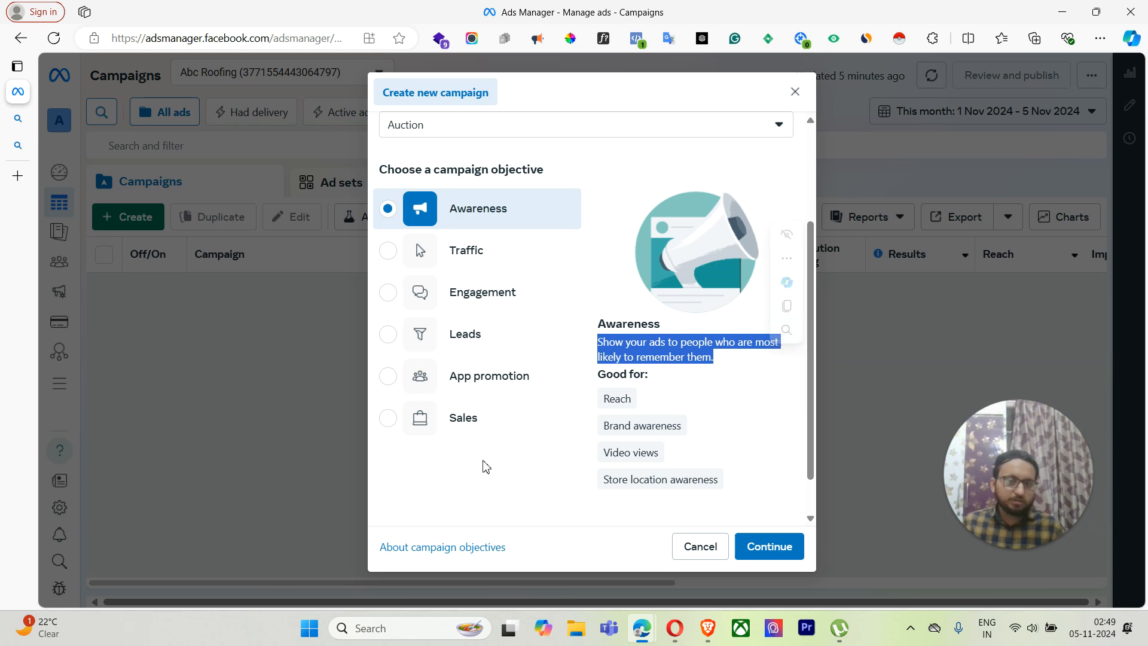
left_click(469, 430)
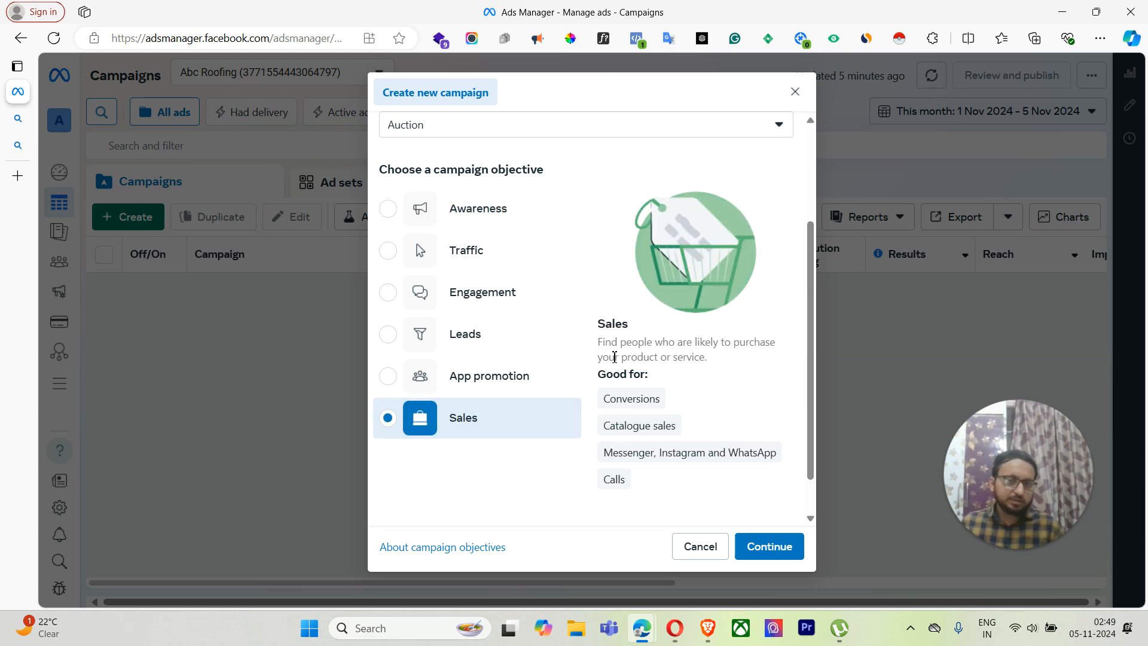
left_click_drag(593, 342, 767, 377)
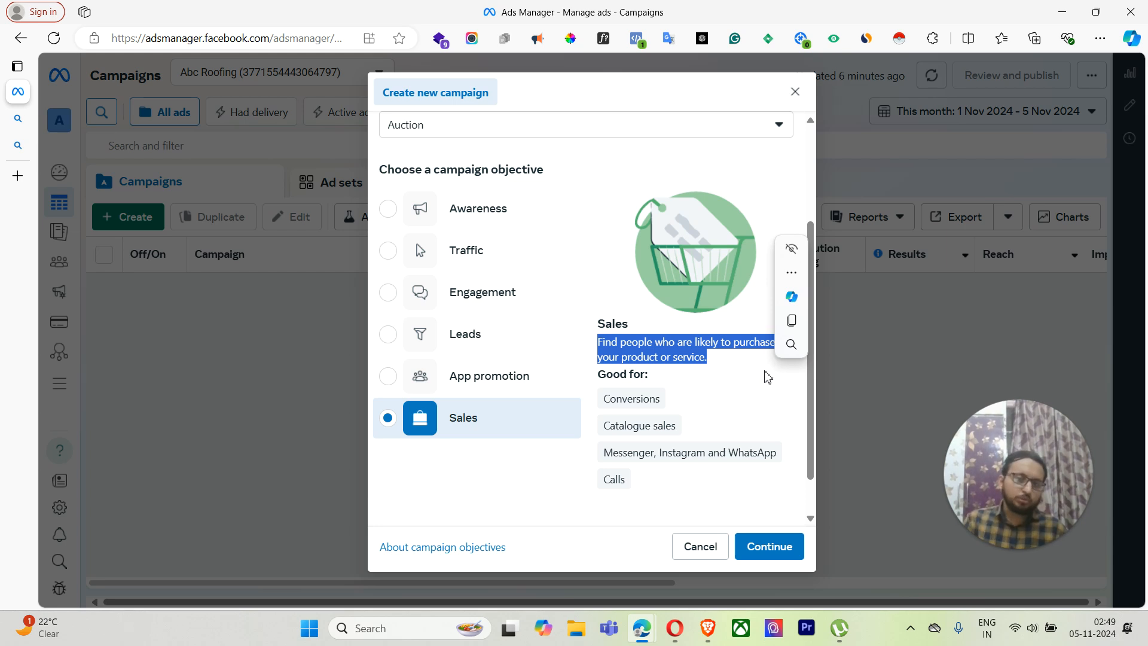
left_click(473, 206)
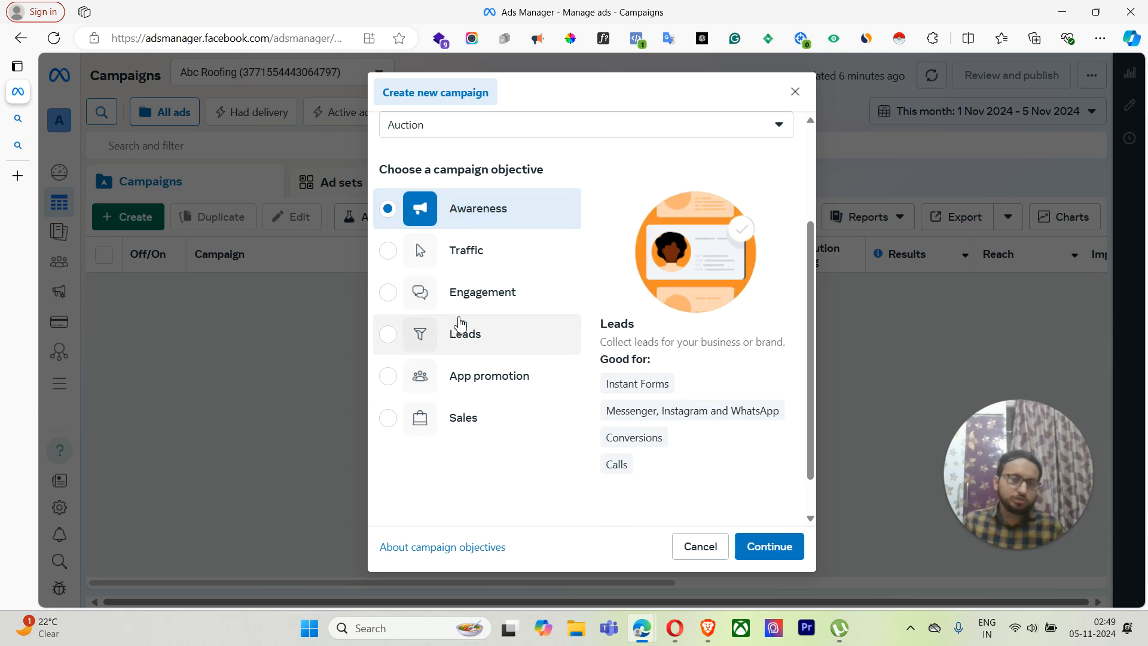
left_click(449, 252)
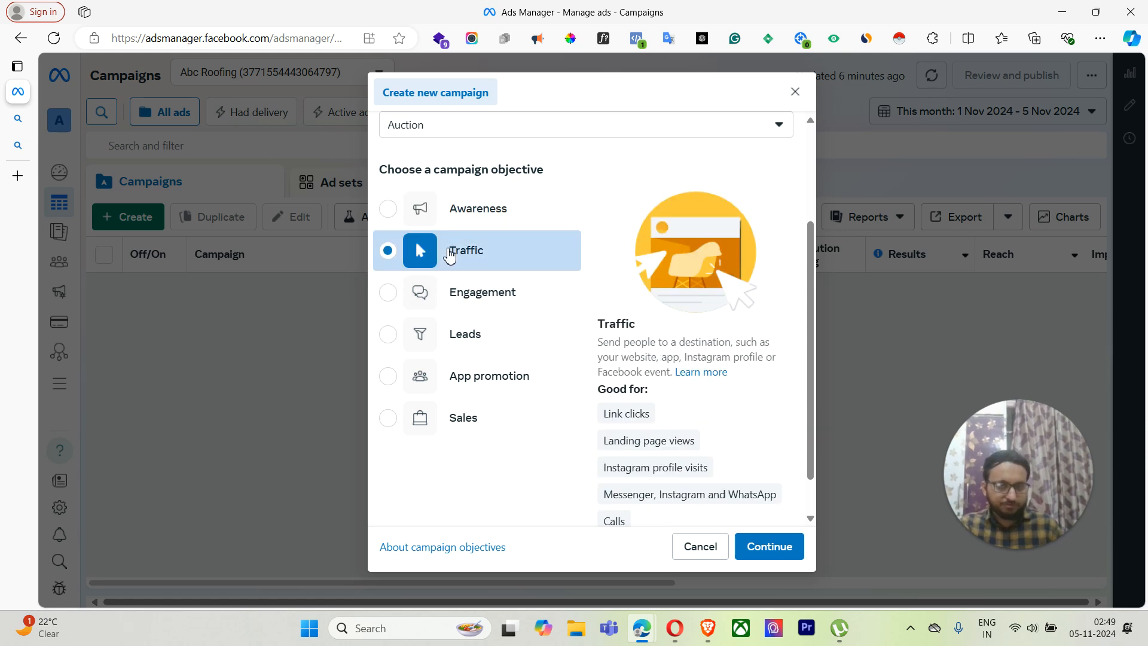
left_click(476, 299)
left_click(471, 219)
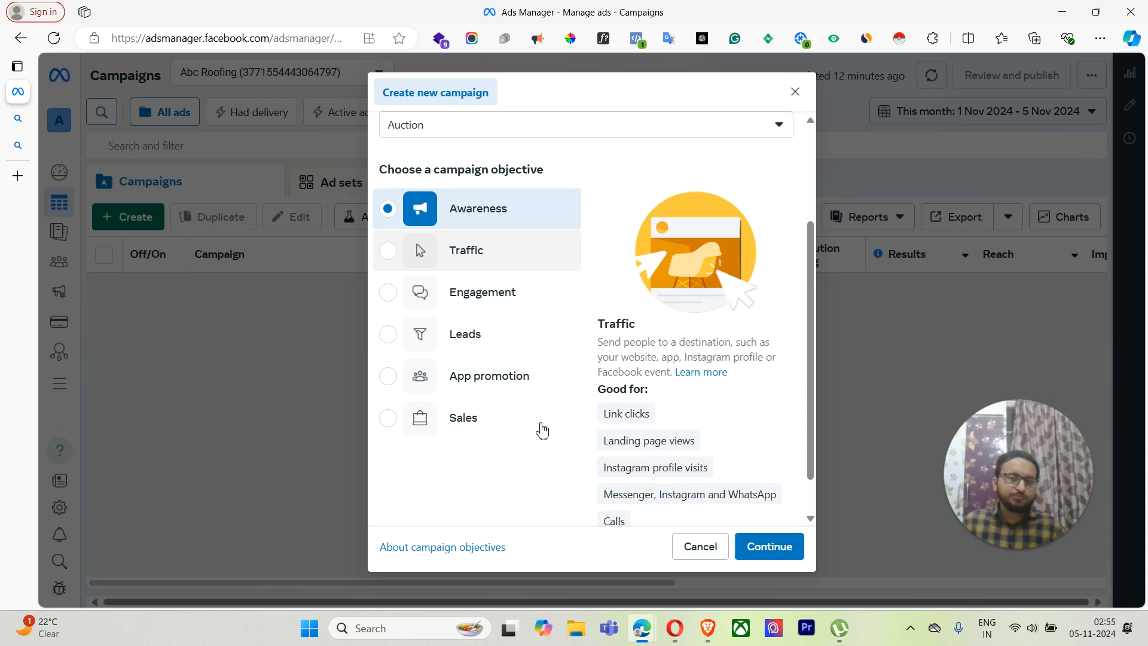
Step: Examine what the Awareness objective is good for, from reach and brand awareness to video views and store location awareness
mouse_move(648, 475)
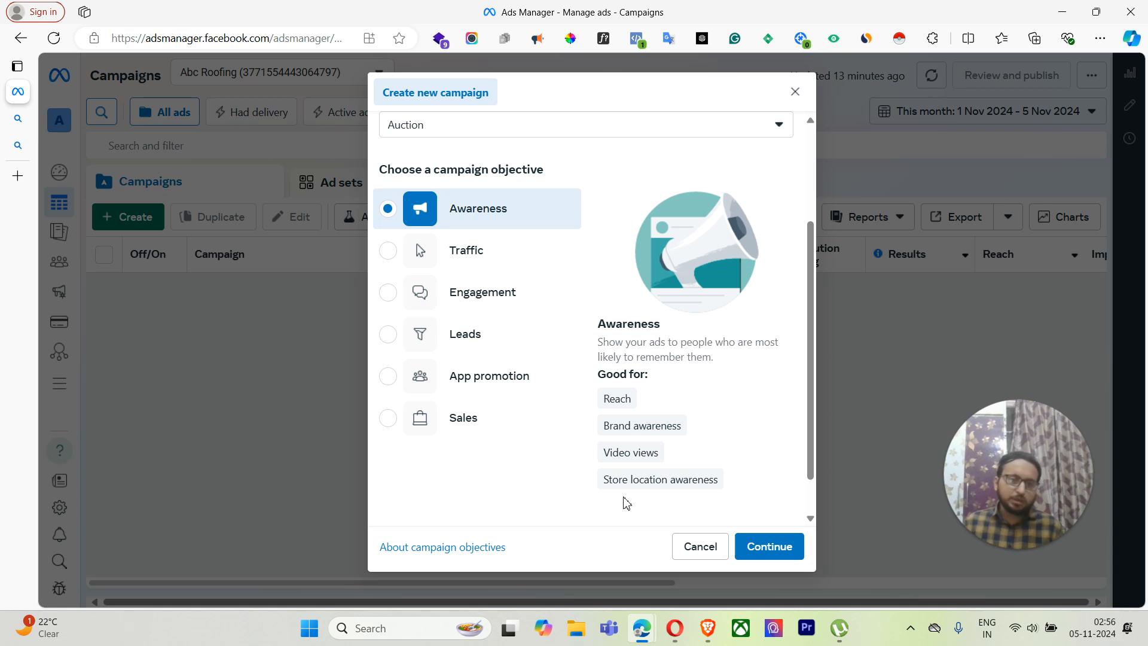
mouse_move(623, 406)
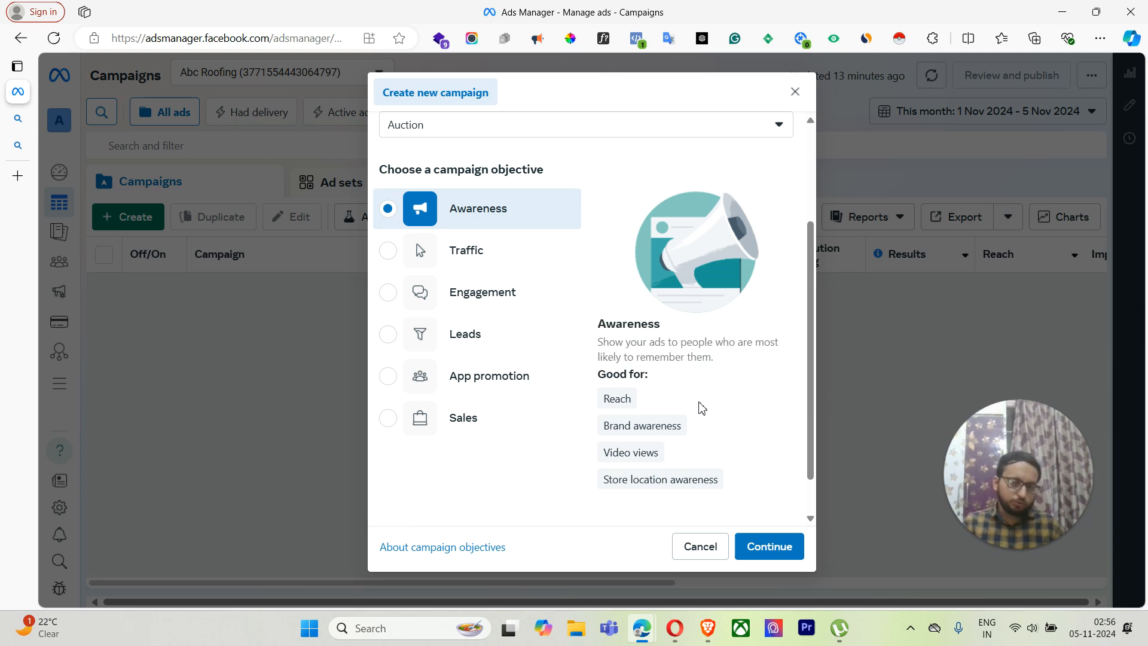
left_click_drag(600, 426, 738, 440)
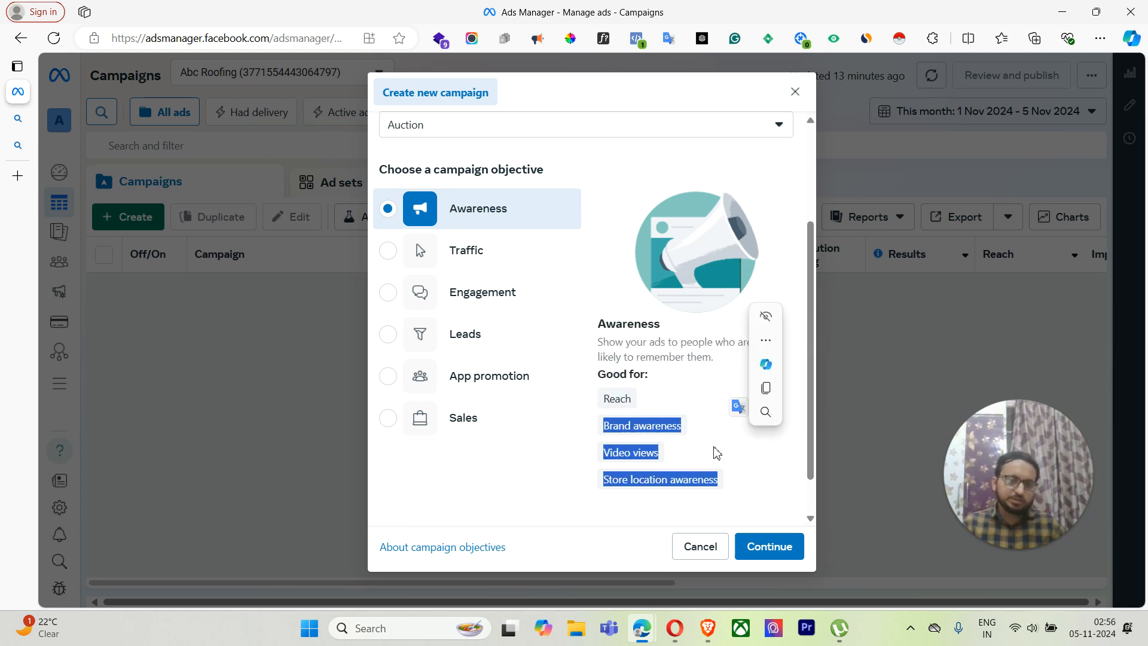
left_click(622, 453)
left_click_drag(608, 478, 740, 479)
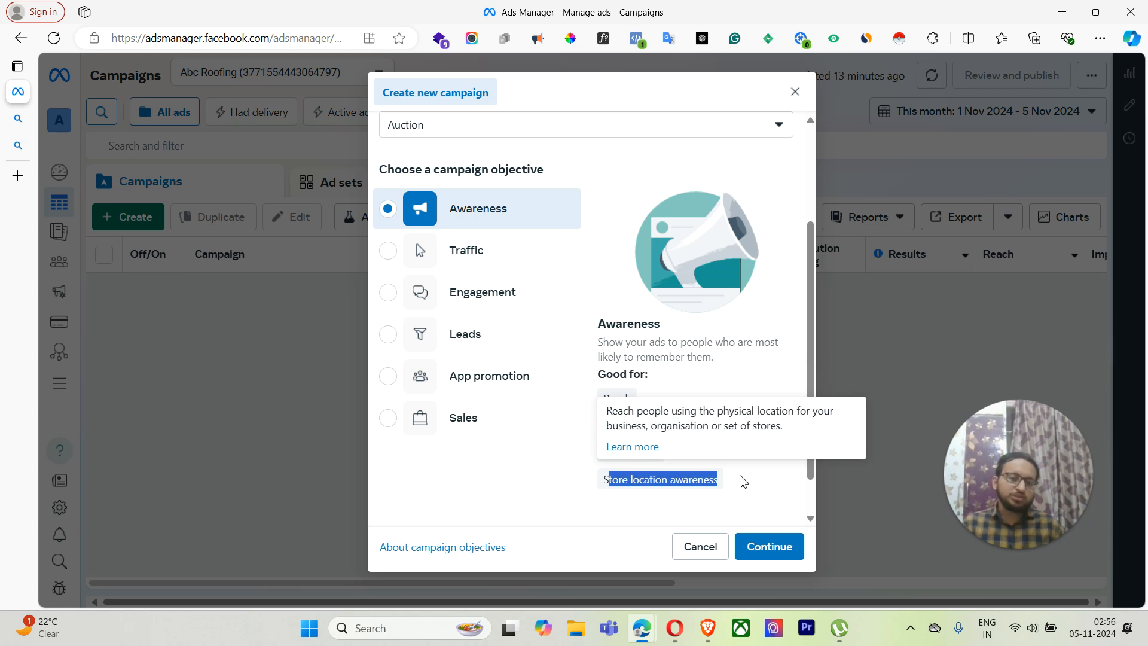
left_click(640, 478)
left_click_drag(639, 478, 745, 486)
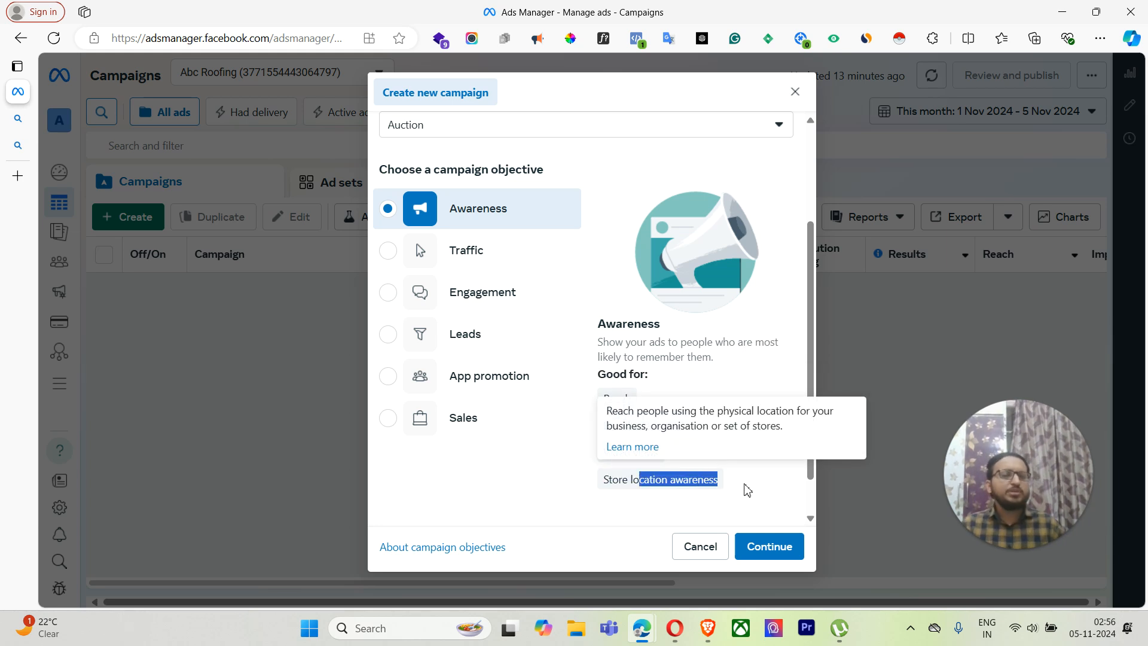
left_click(681, 501)
mouse_move(615, 478)
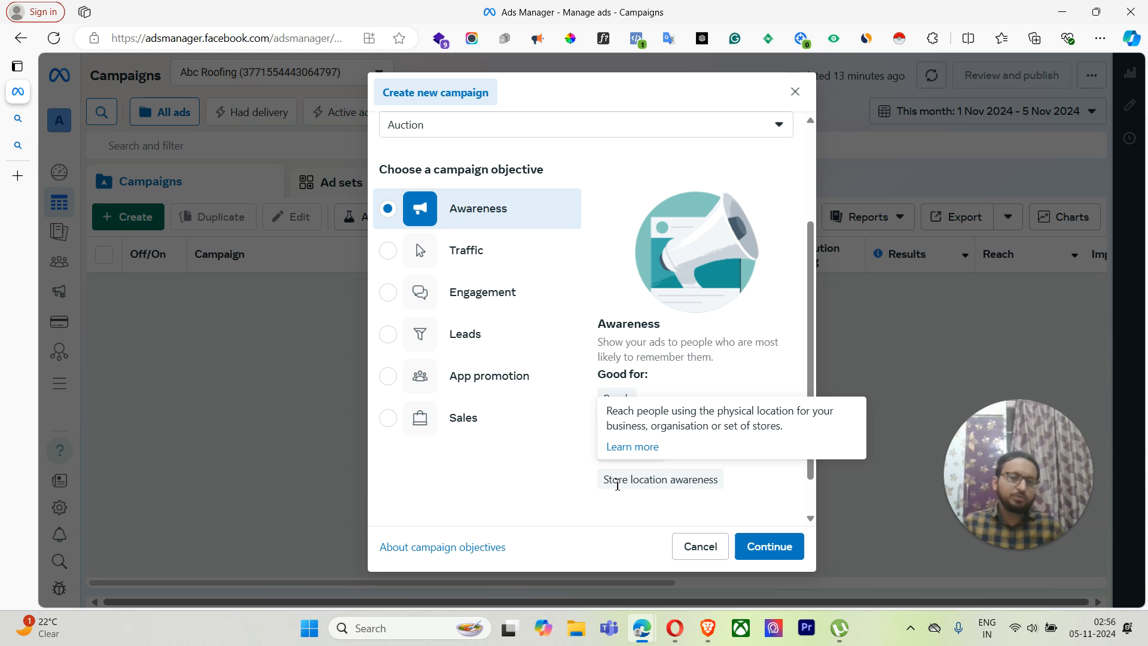
Step: Create the Awareness campaign and rename it Awareness campaign_05/11
left_click(787, 545)
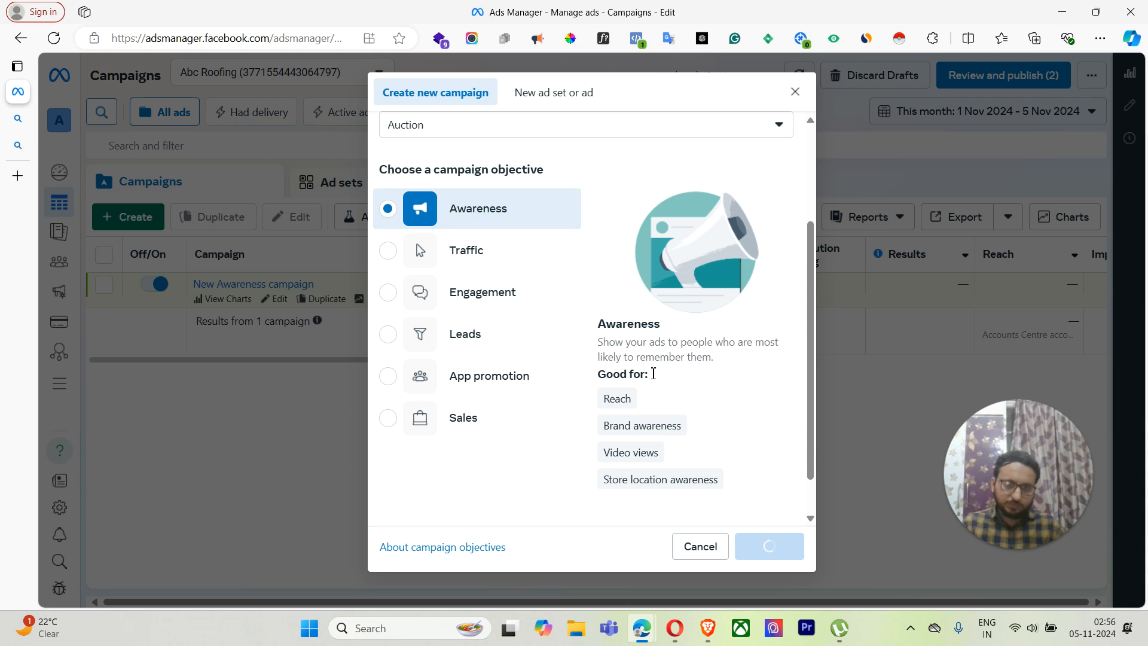
double_click(445, 180)
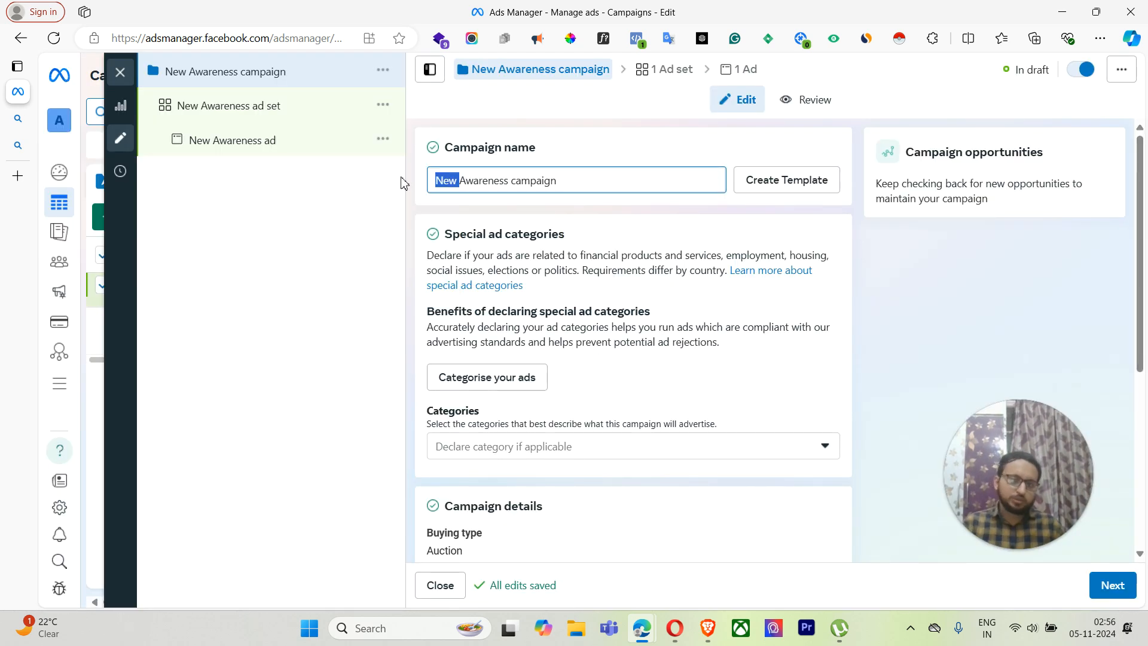
key("BackSpace")
key("Delete")
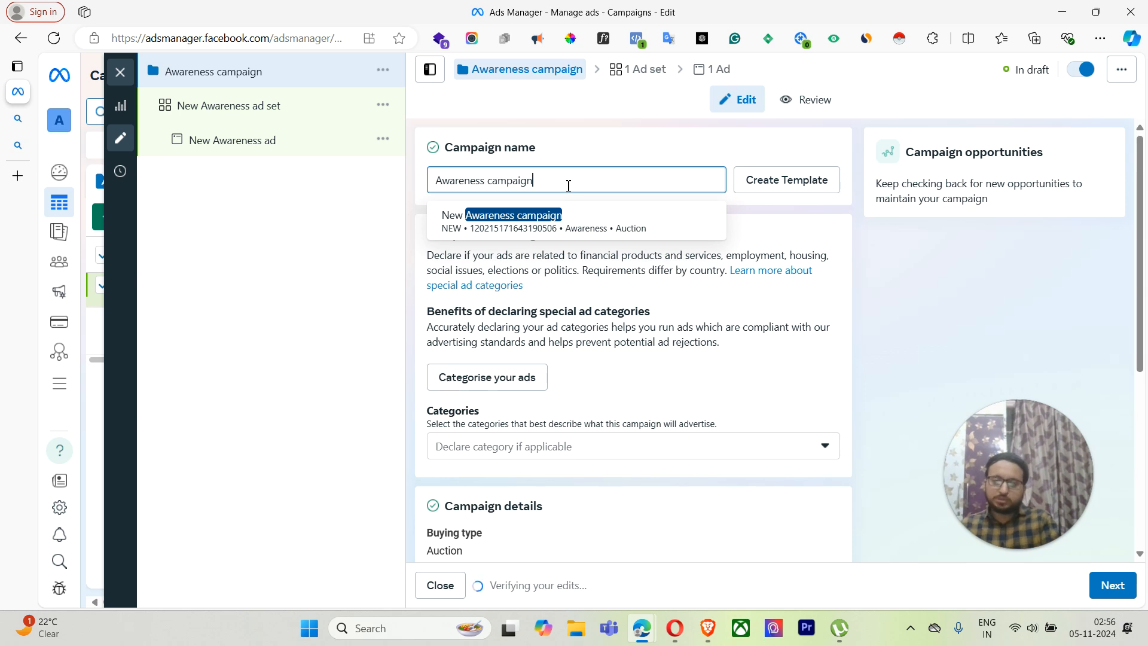
type("_05")
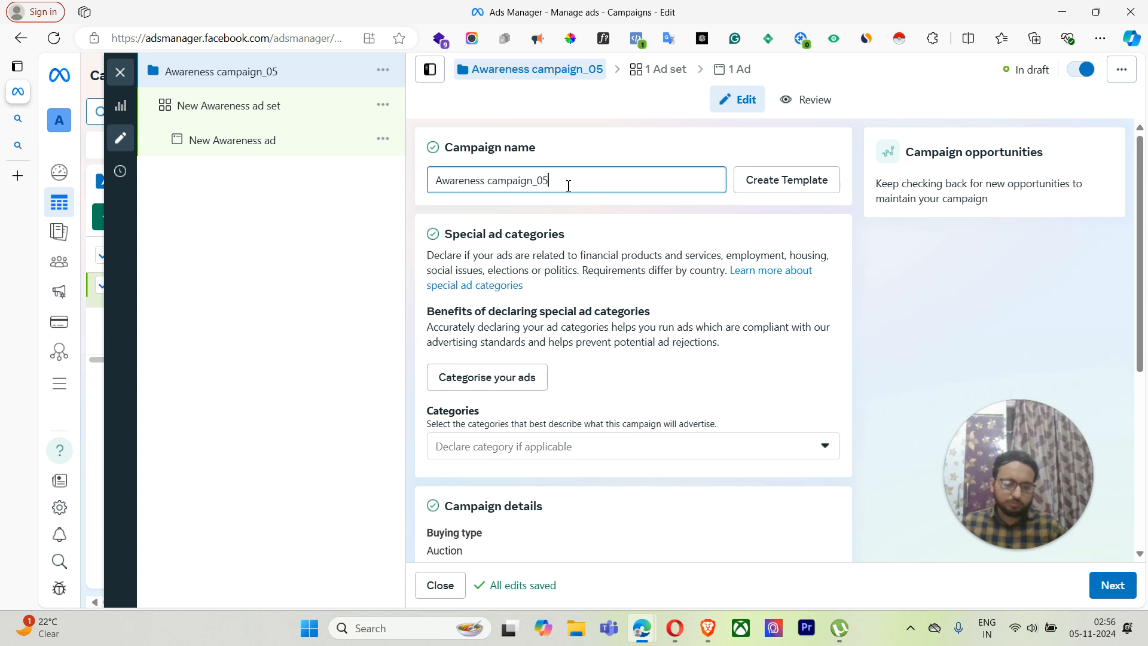
type("11")
left_click(556, 244)
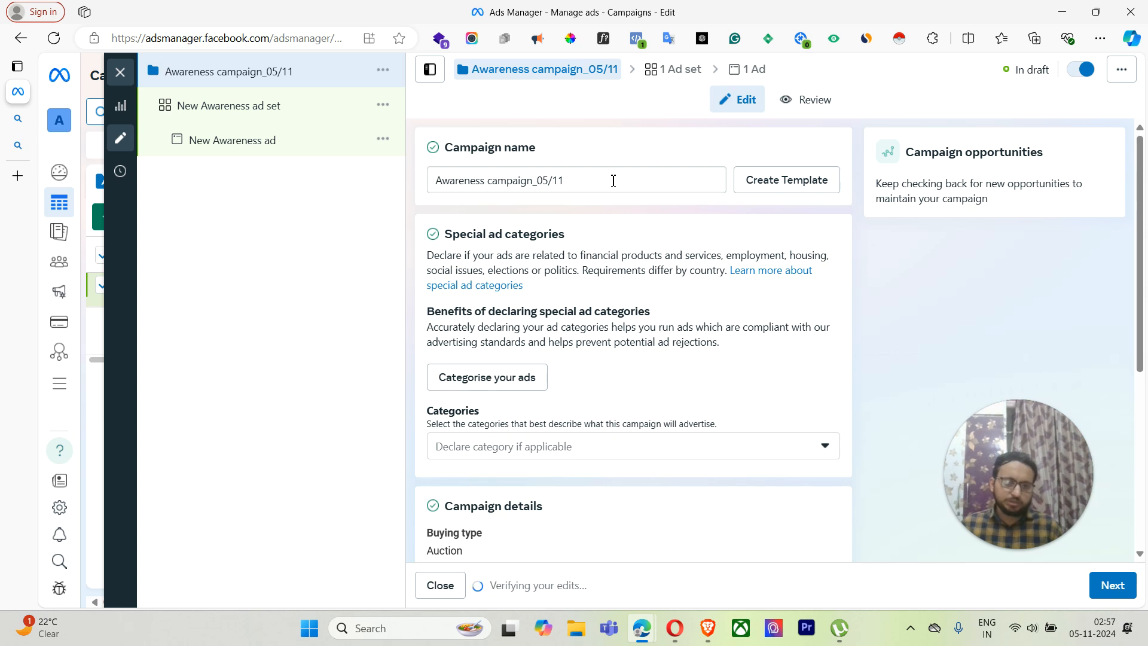
Step: Look through the campaign settings and open the New Awareness ad set and the New Awareness ad in turn
scroll(507, 309, "down", 5)
scroll(507, 309, "up", 5)
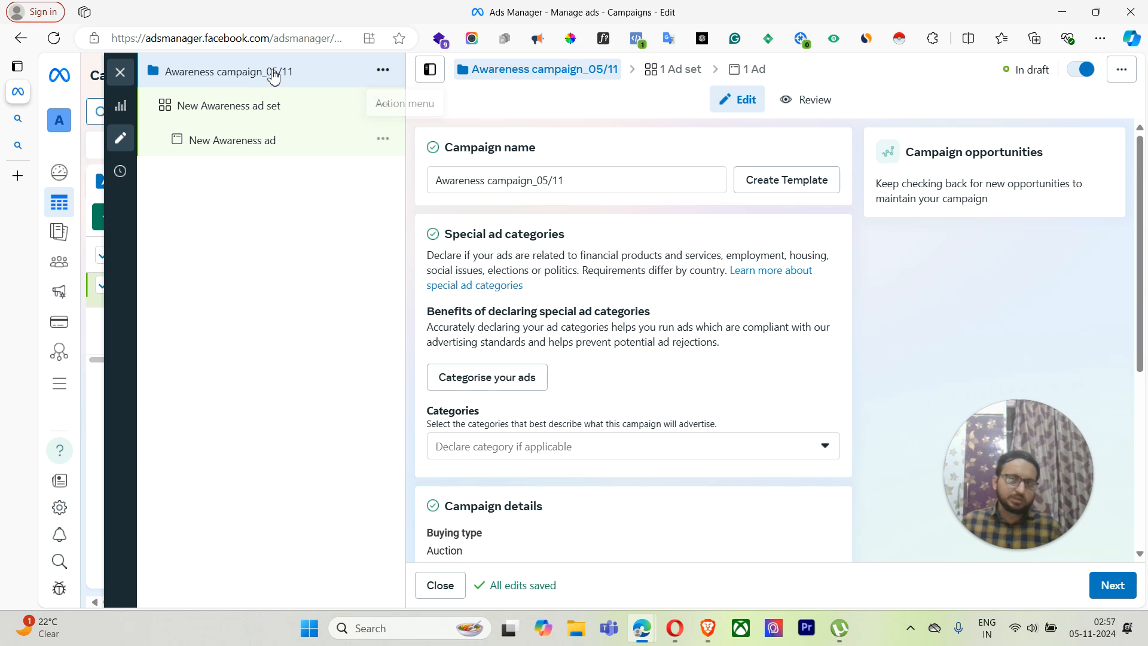
left_click(231, 113)
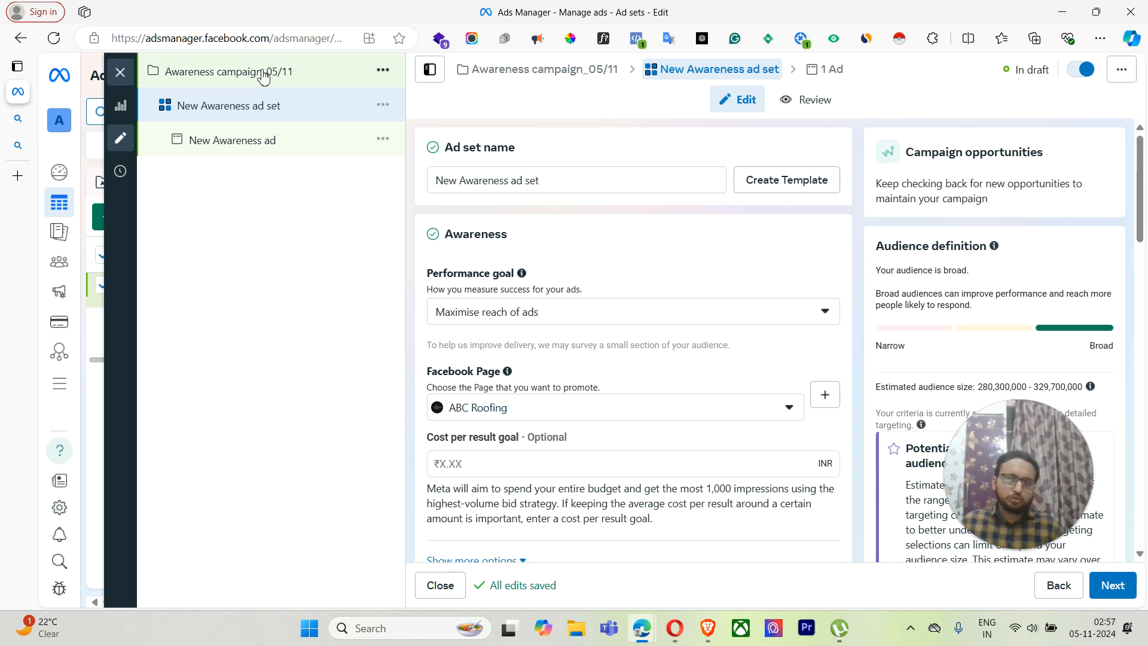
left_click(258, 141)
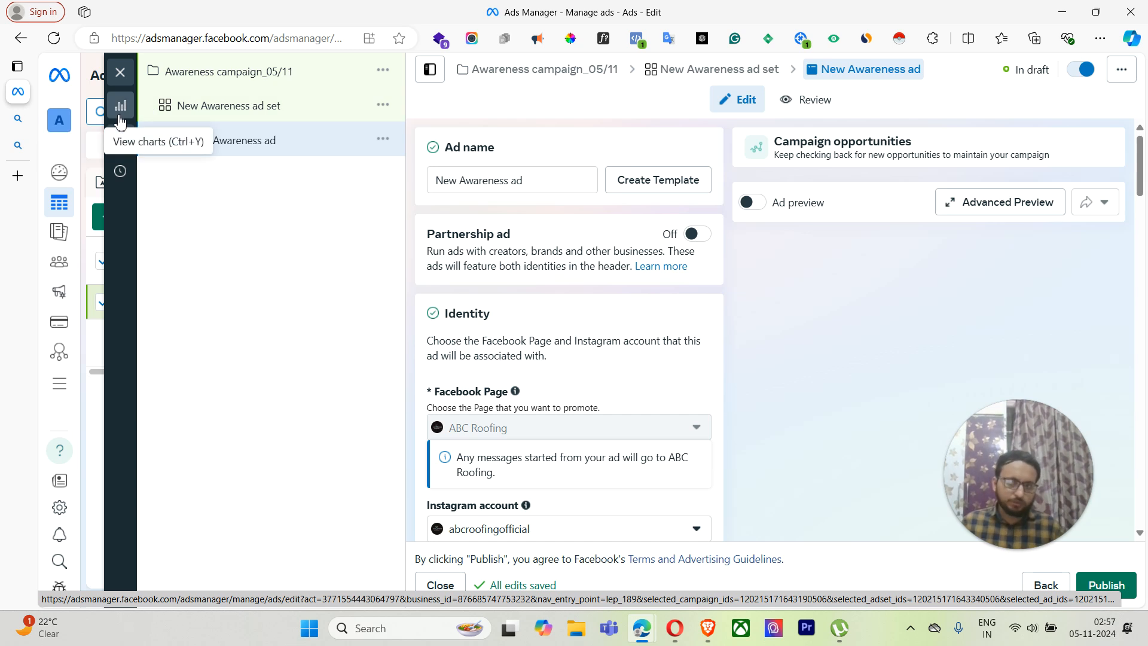
Step: Open the charts of New Awareness ad without publishing the drafts, and look through its performance overview and ad preview
left_click(119, 74)
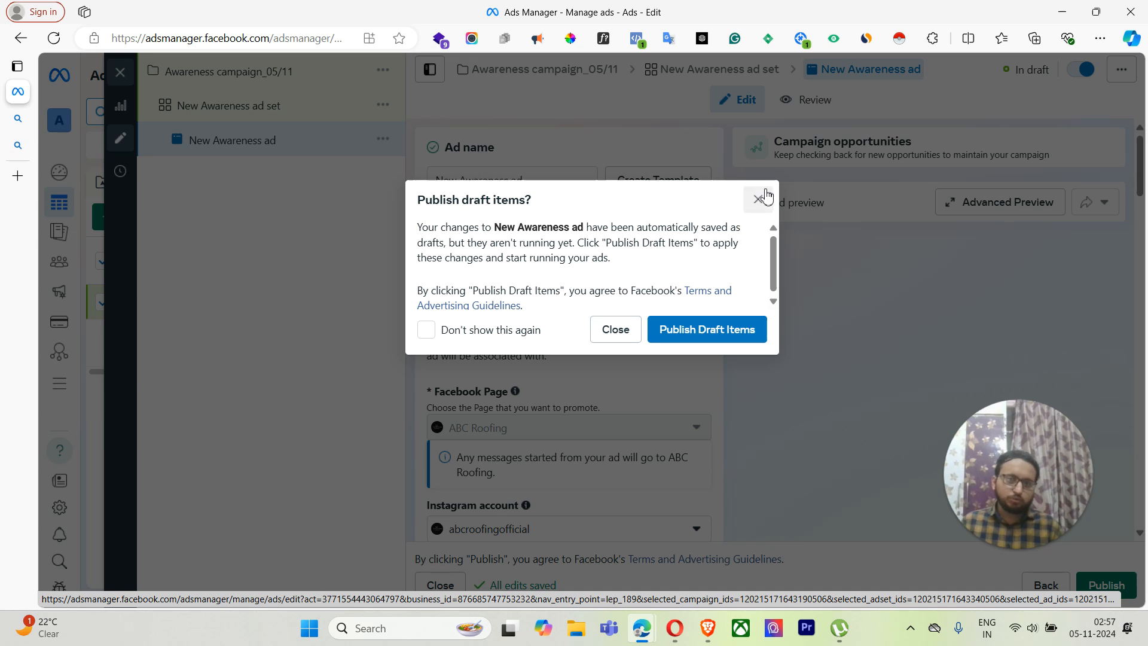
left_click(758, 199)
left_click(122, 108)
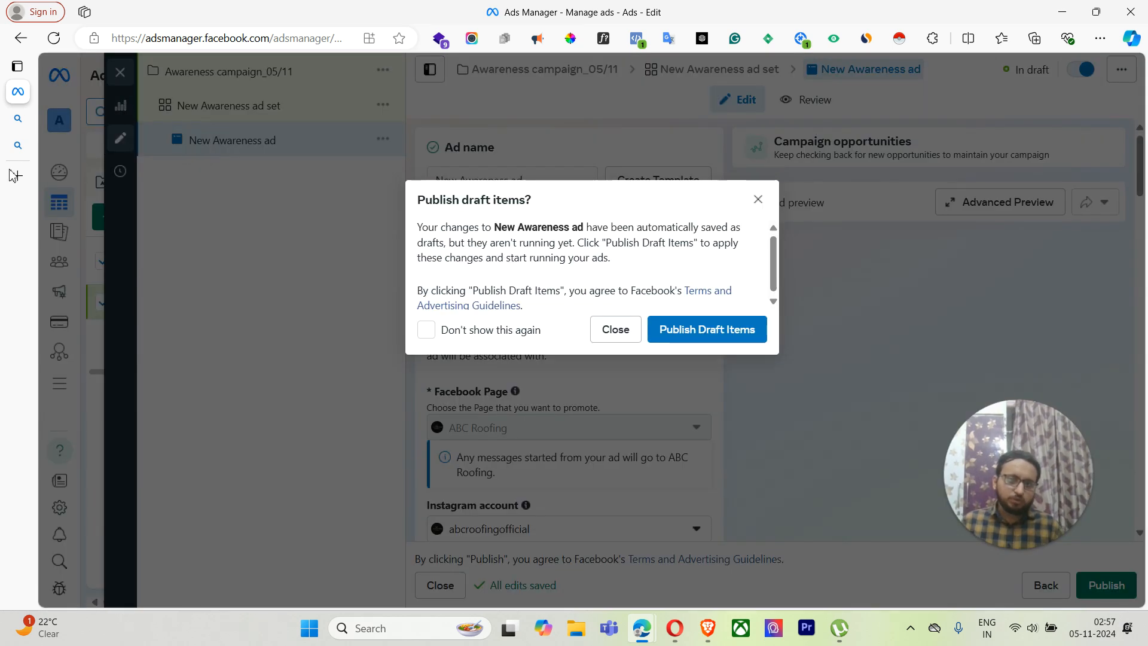
left_click(615, 335)
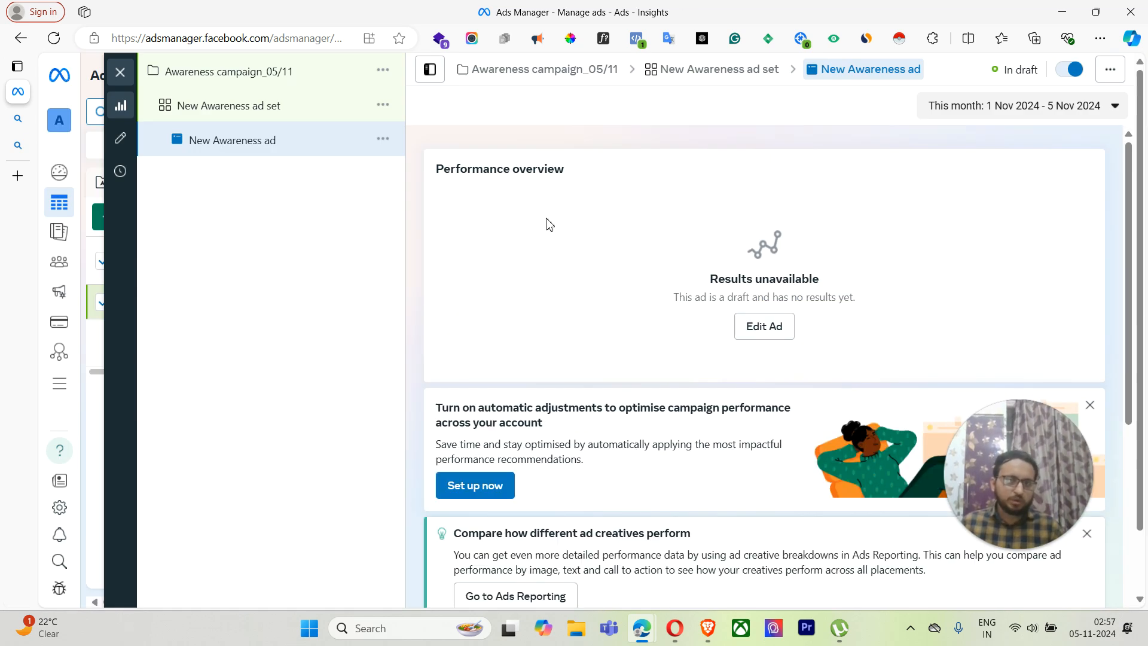
scroll(643, 431, "down", 6)
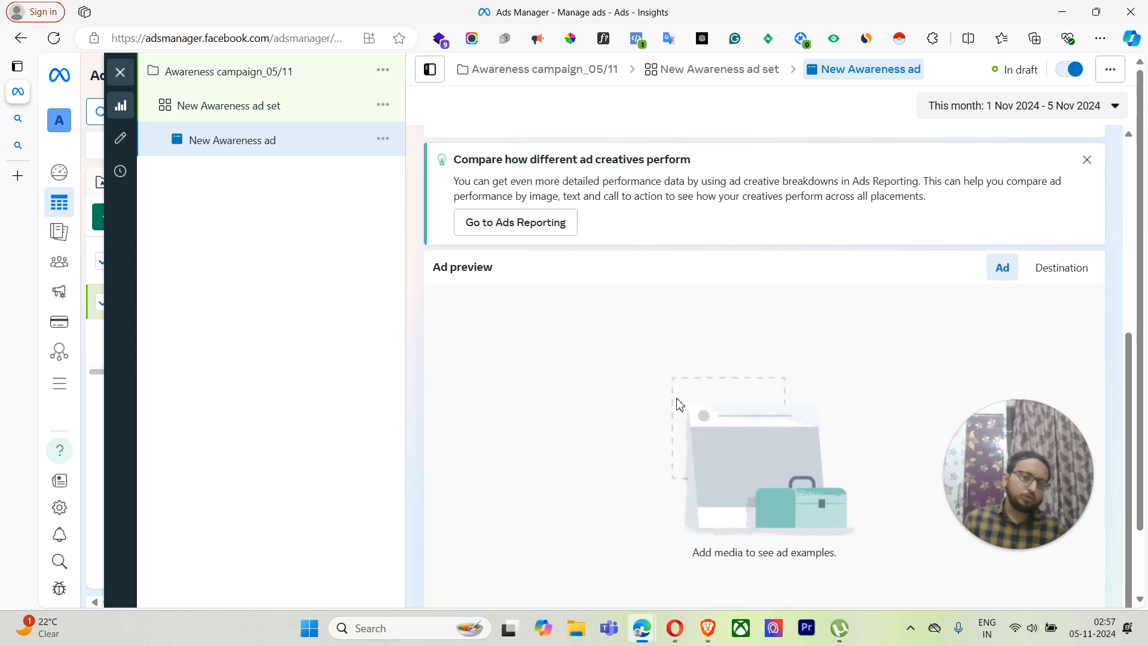
scroll(705, 407, "down", 2)
scroll(763, 306, "up", 8)
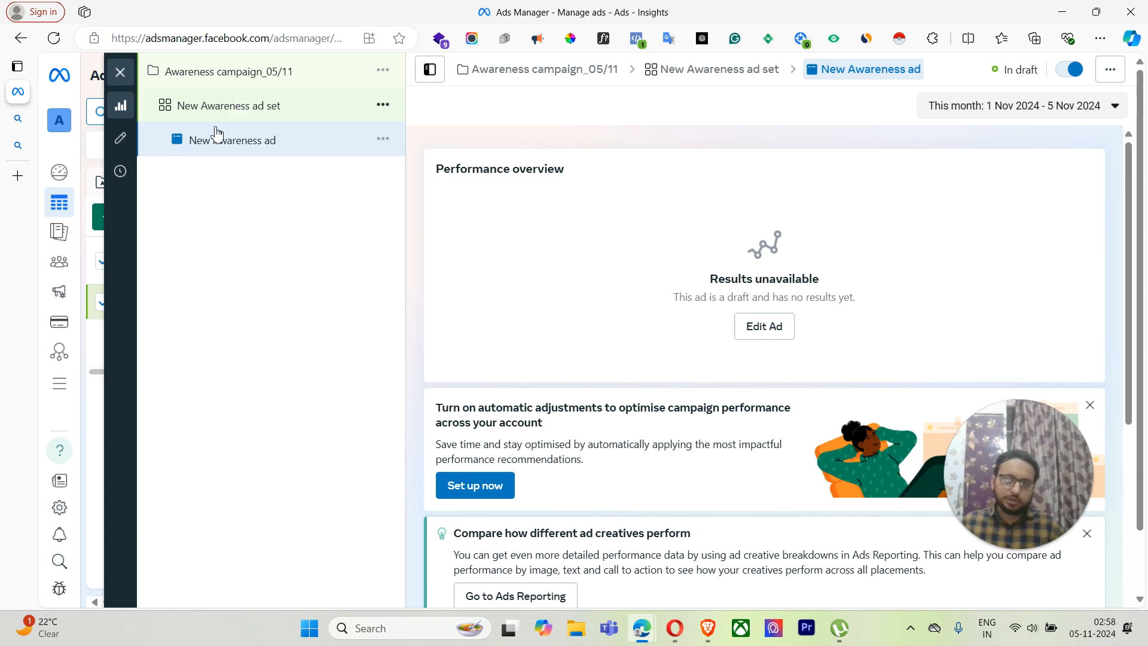
Step: Look through the edit form of New Awareness ad, and open its activity history without publishing the drafts
left_click(120, 138)
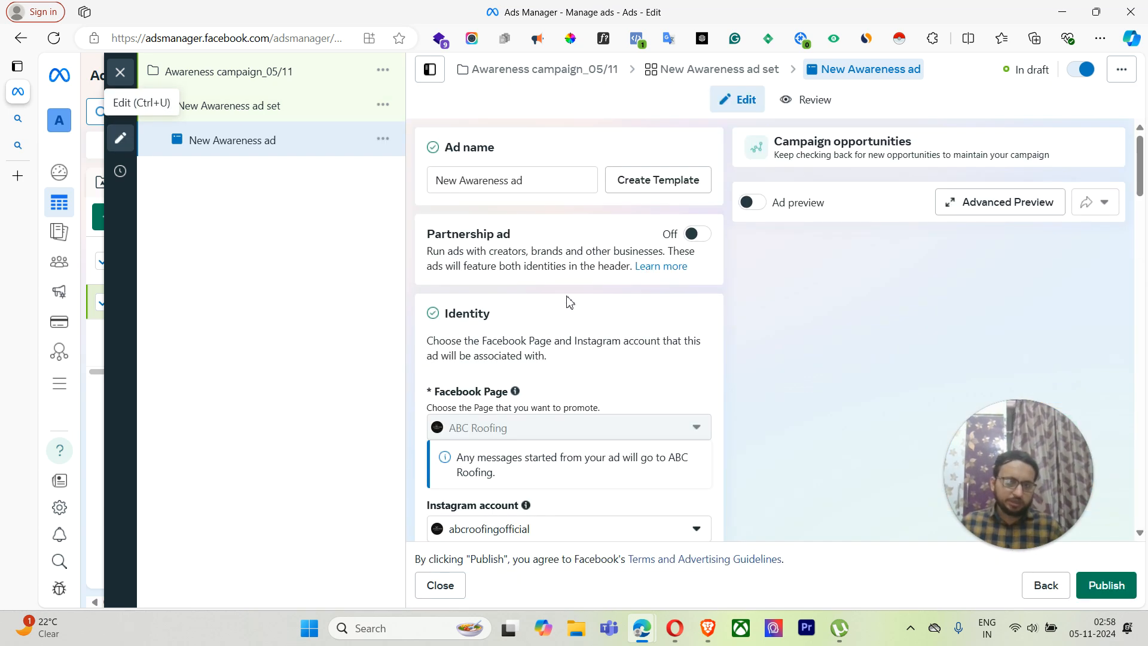
scroll(565, 424, "down", 5)
scroll(565, 424, "up", 5)
left_click(109, 175)
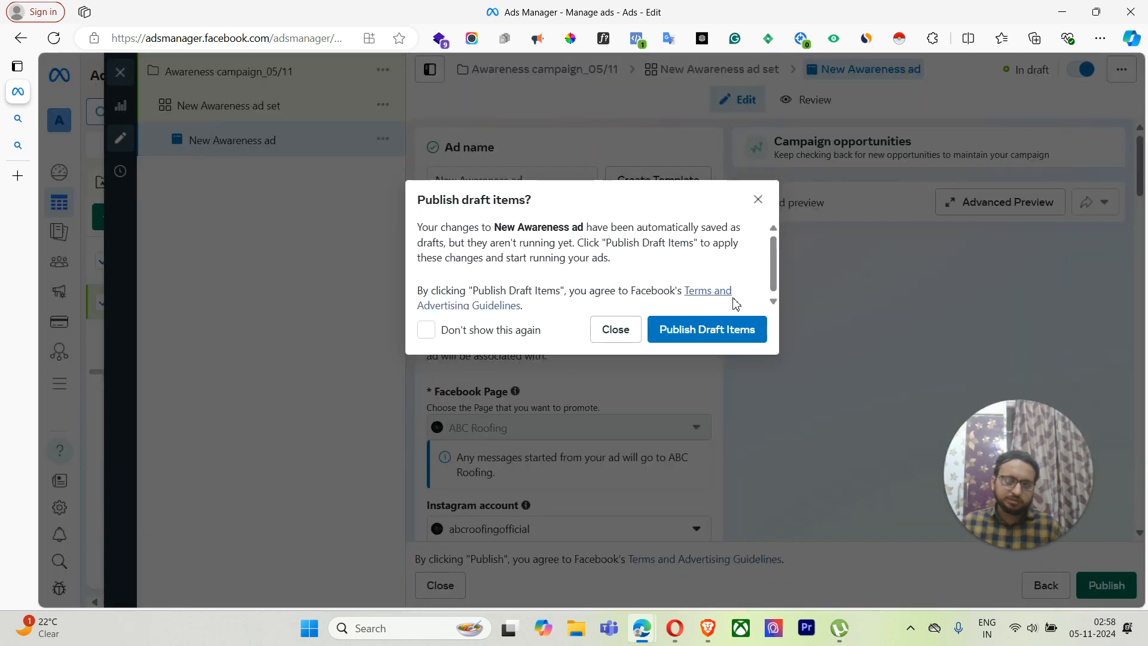
left_click(609, 332)
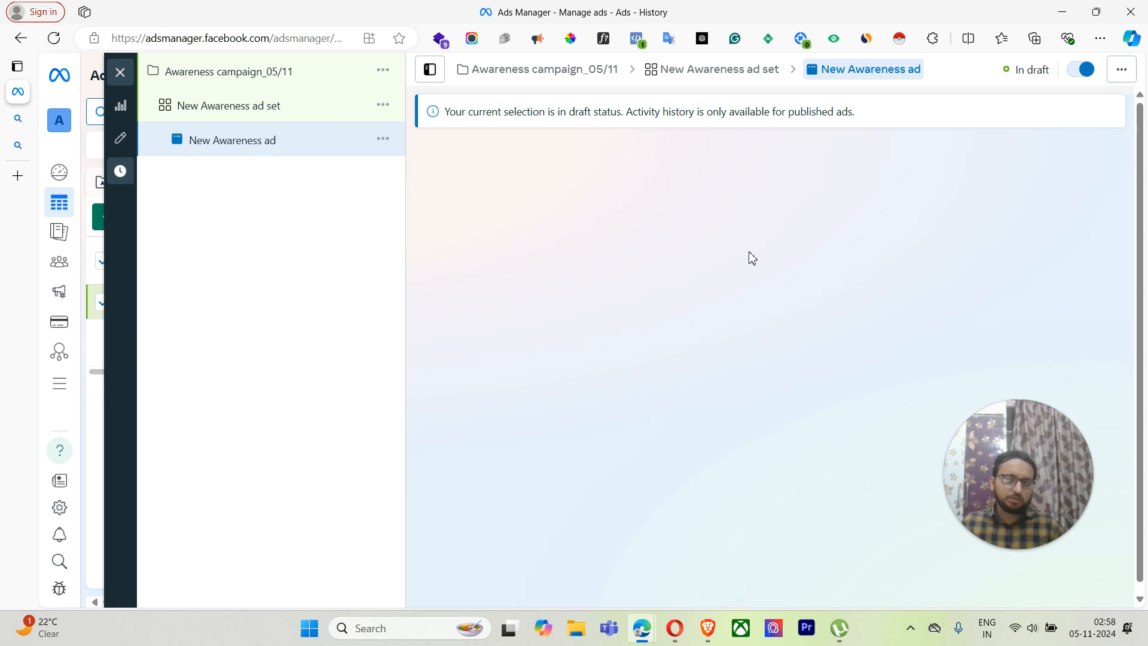
Step: Close the activity history and look at the date range options without changing the reporting period
left_click(125, 78)
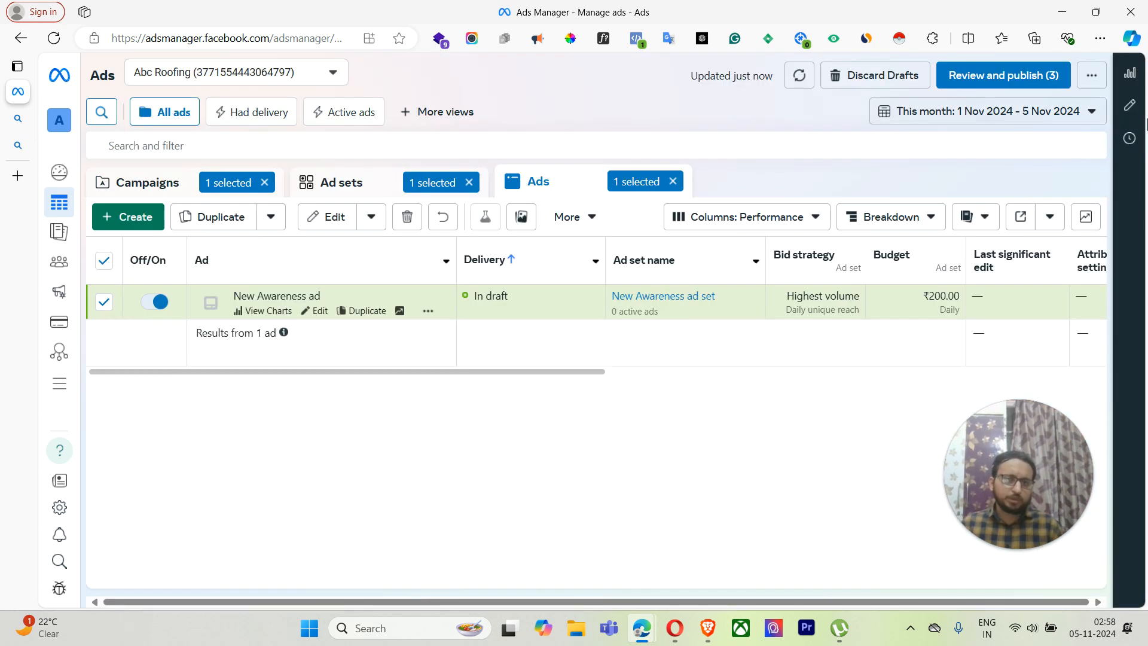
left_click(973, 115)
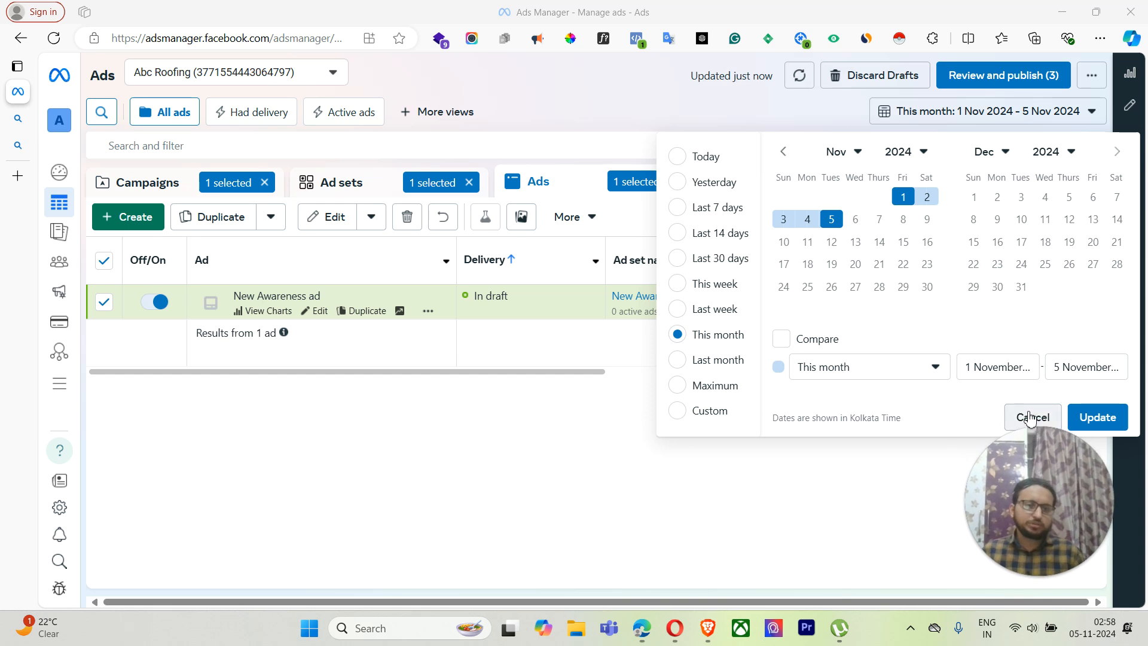
left_click(1023, 418)
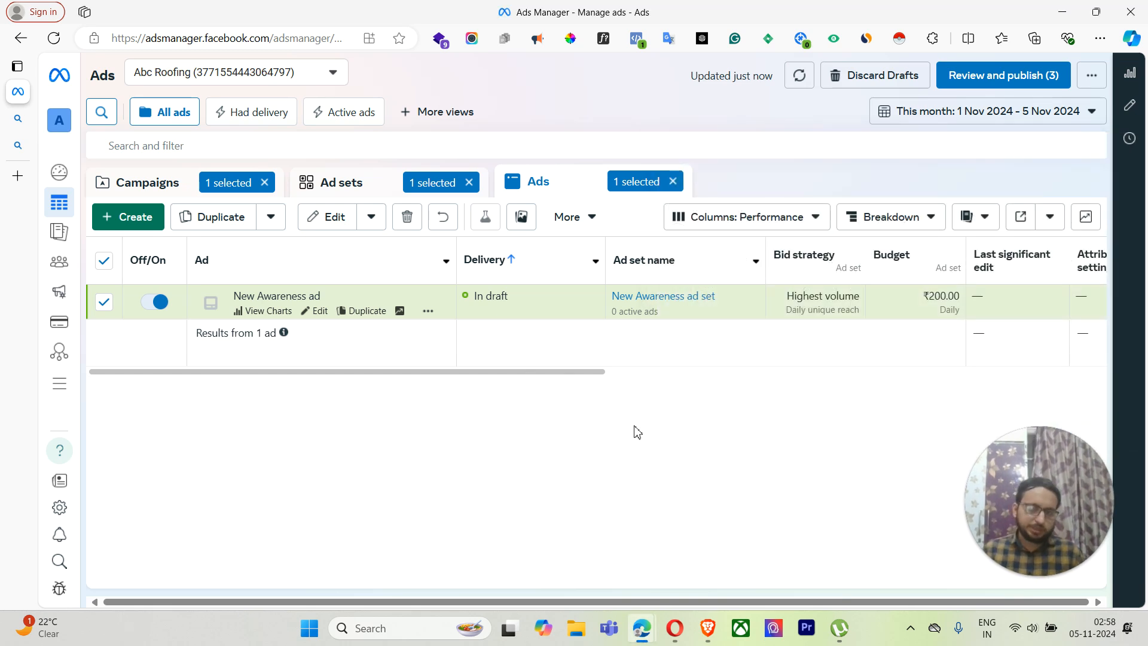
Step: Open the New Awareness ad set for editing and rename it IN_18-60_Open
left_click(320, 310)
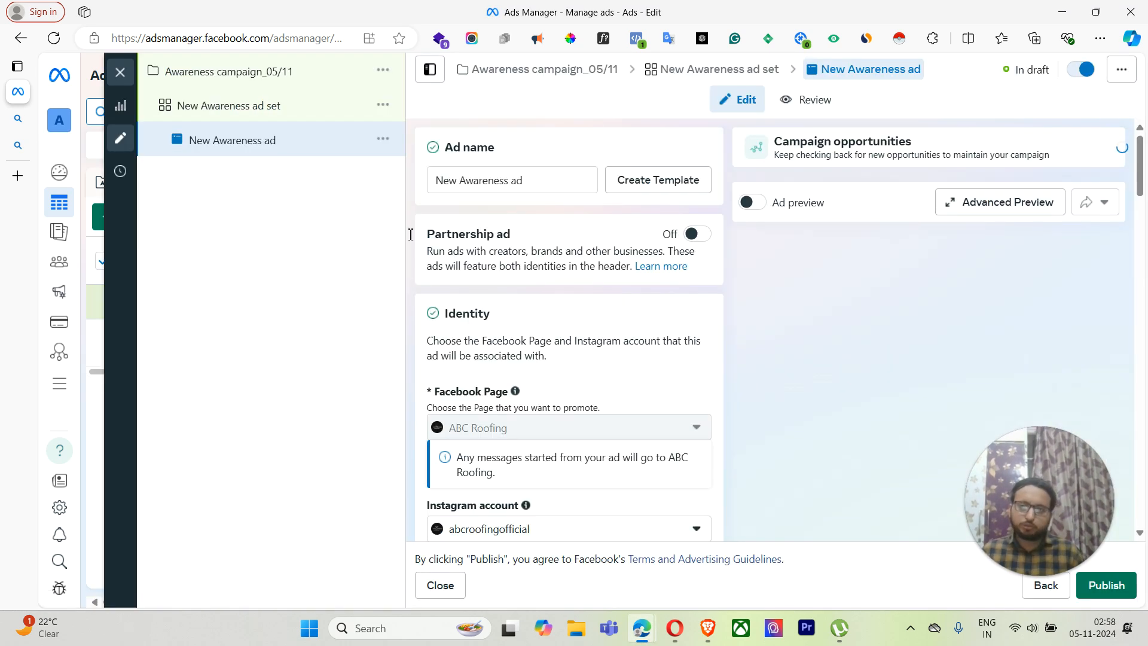
left_click_drag(577, 179, 422, 178)
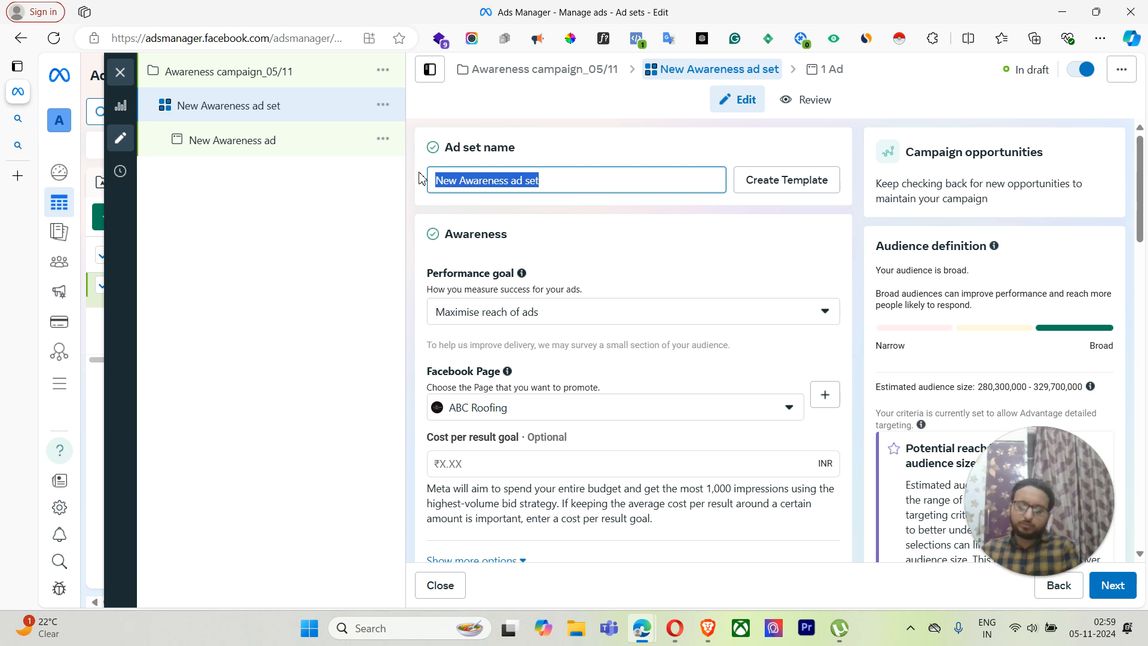
key("BackSpace")
type("I")
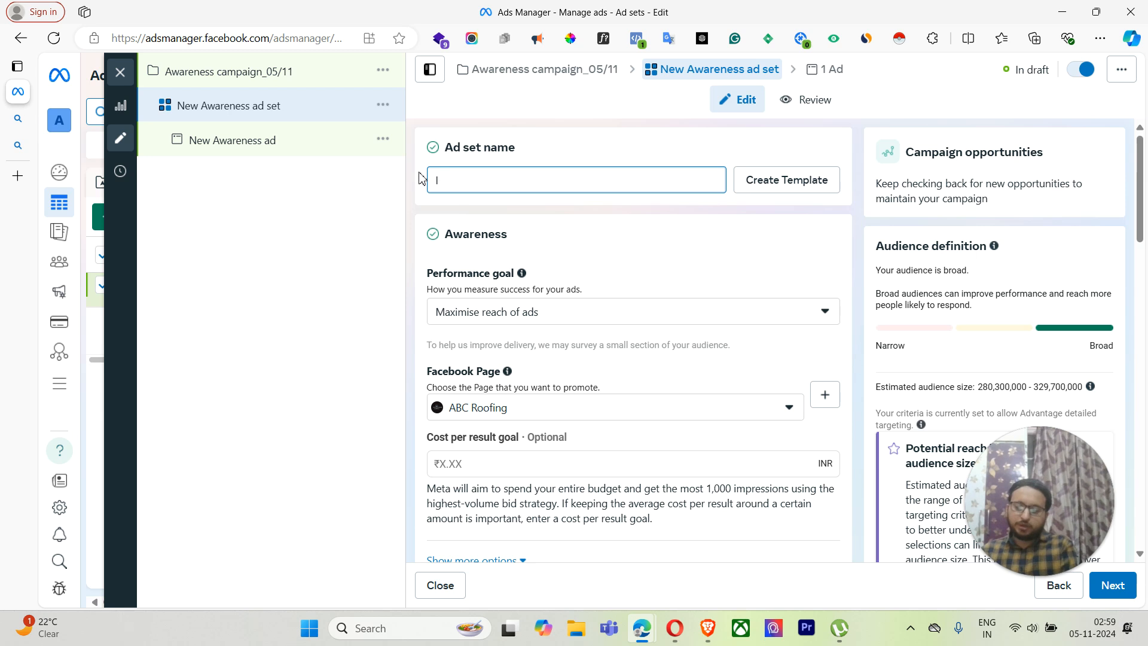
type("N_")
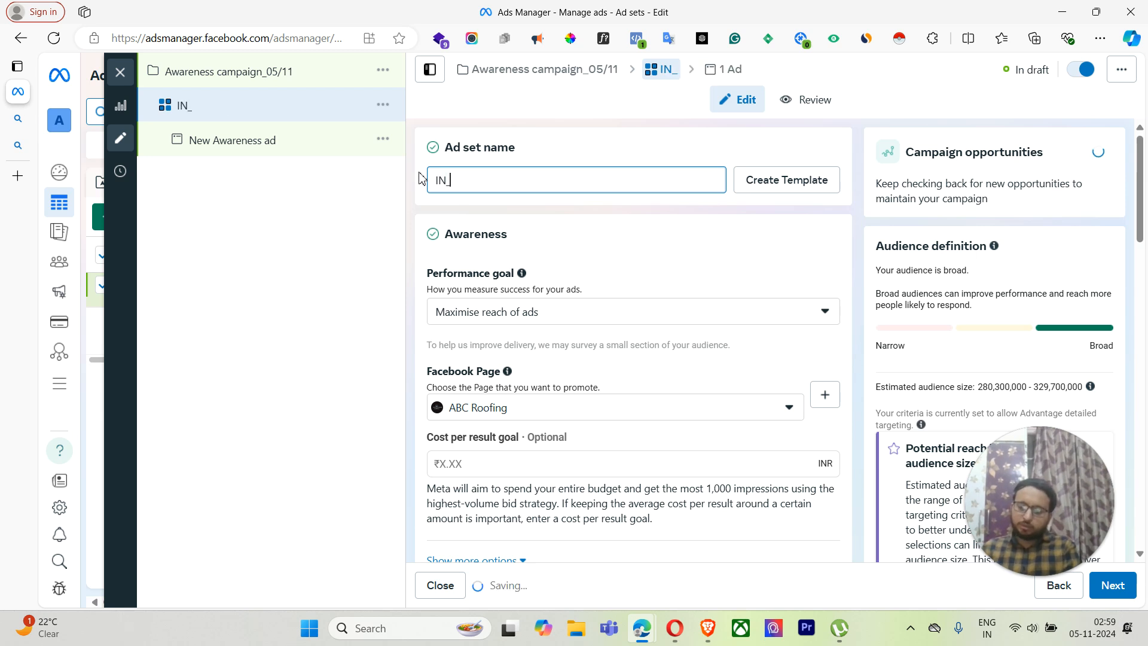
type("18-1")
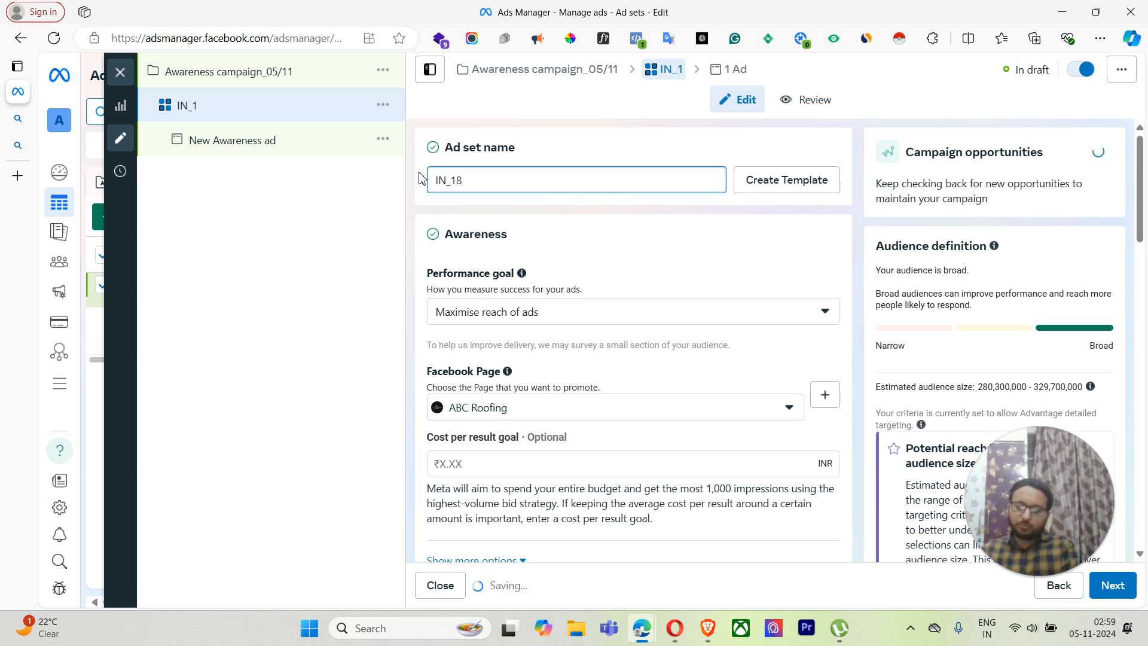
key("BackSpace")
type("6")
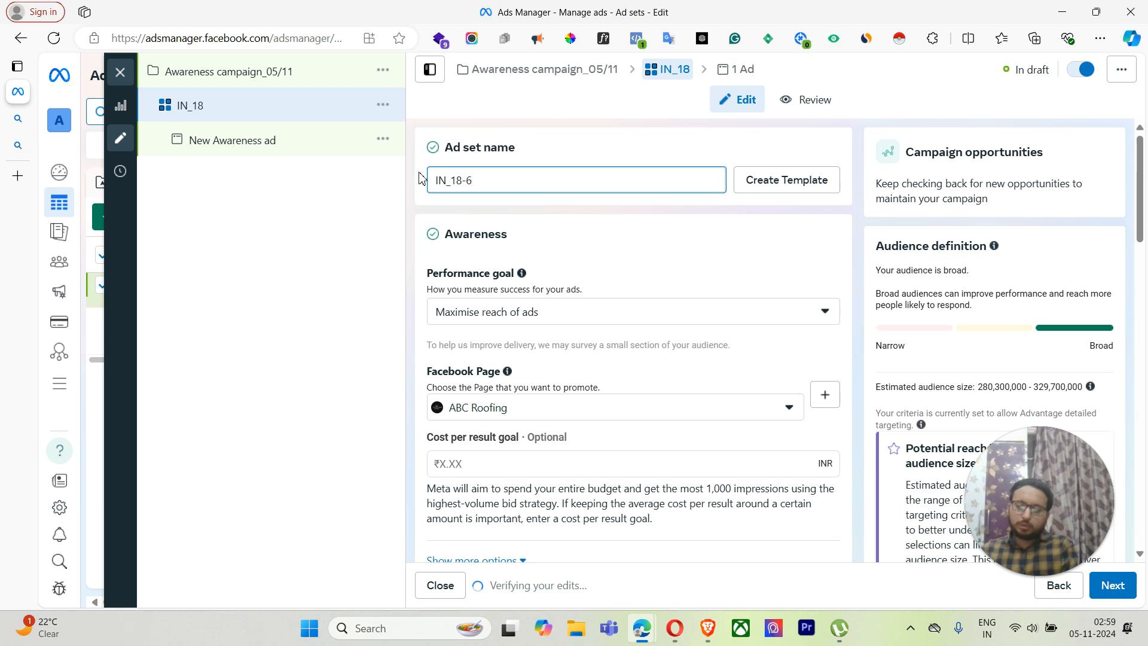
type("0_")
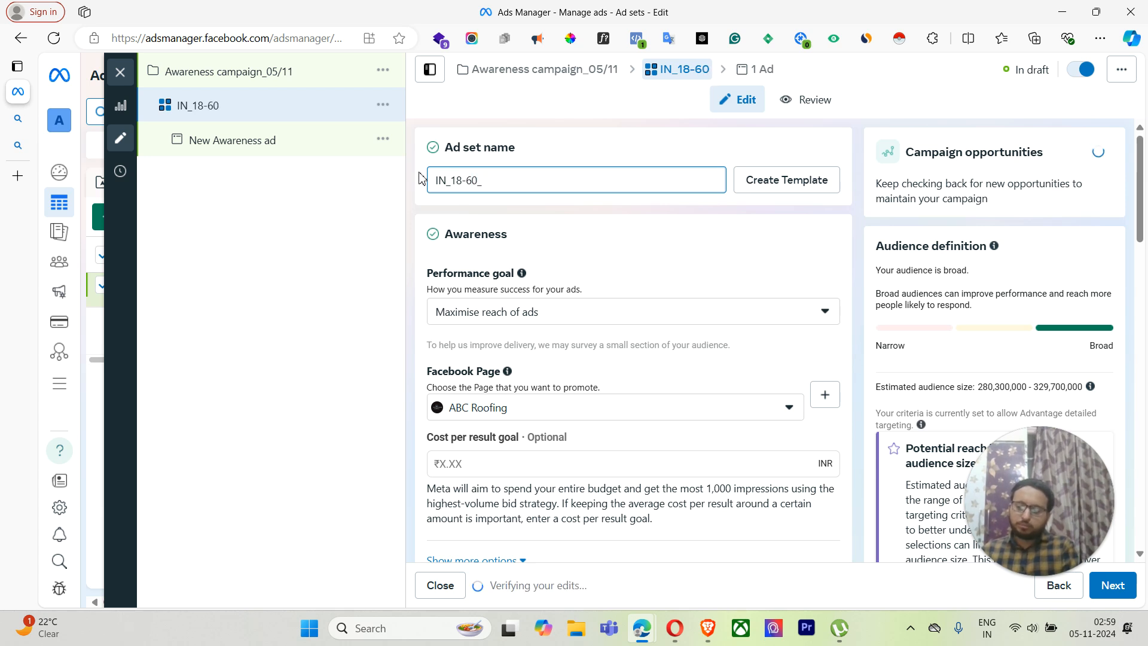
type("Open")
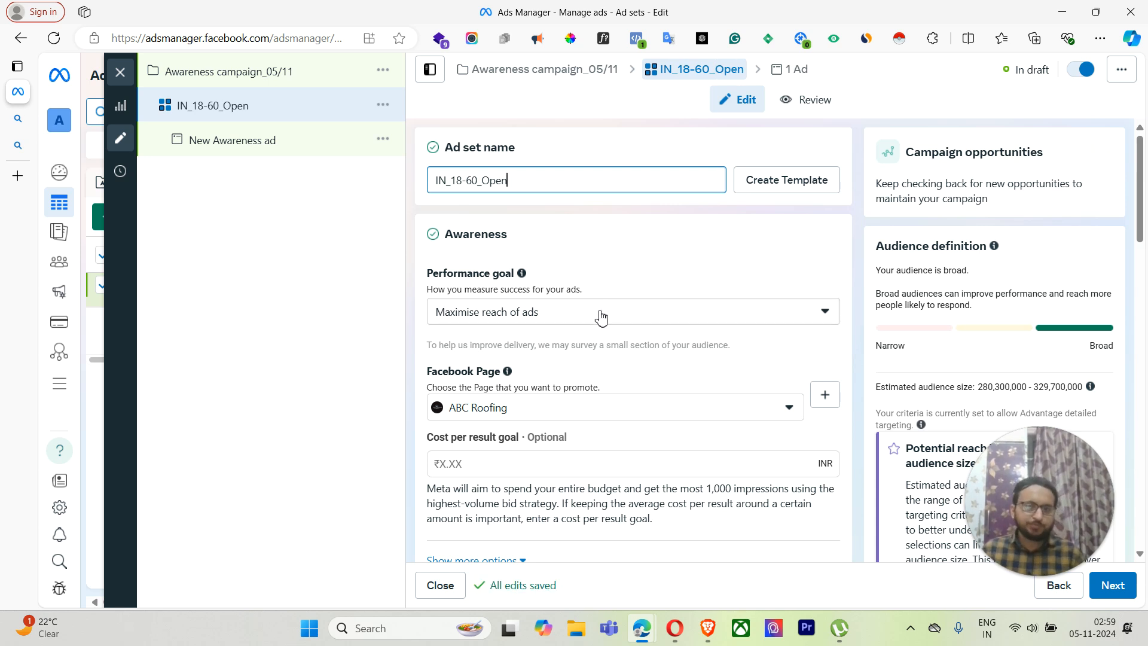
Step: Look through the special ad category questionnaire and category choices of Awareness campaign_05/11 without declaring any category
left_click(276, 74)
scroll(686, 386, "down", 3)
scroll(686, 389, "up", 1)
scroll(686, 390, "up", 2)
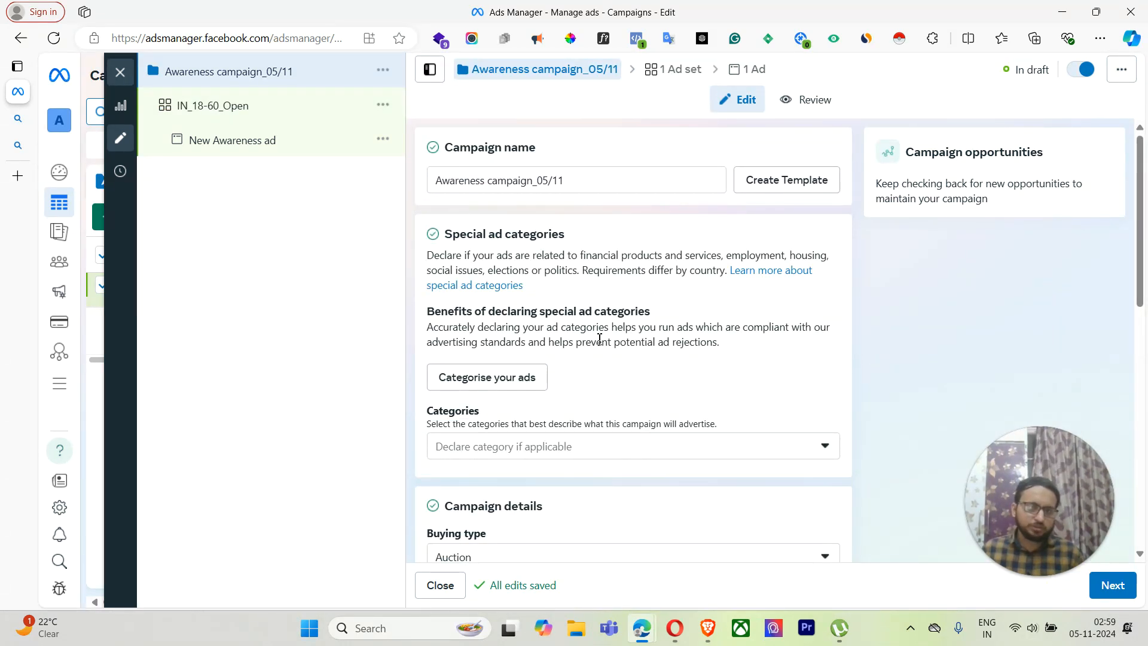
scroll(619, 338, "down", 2)
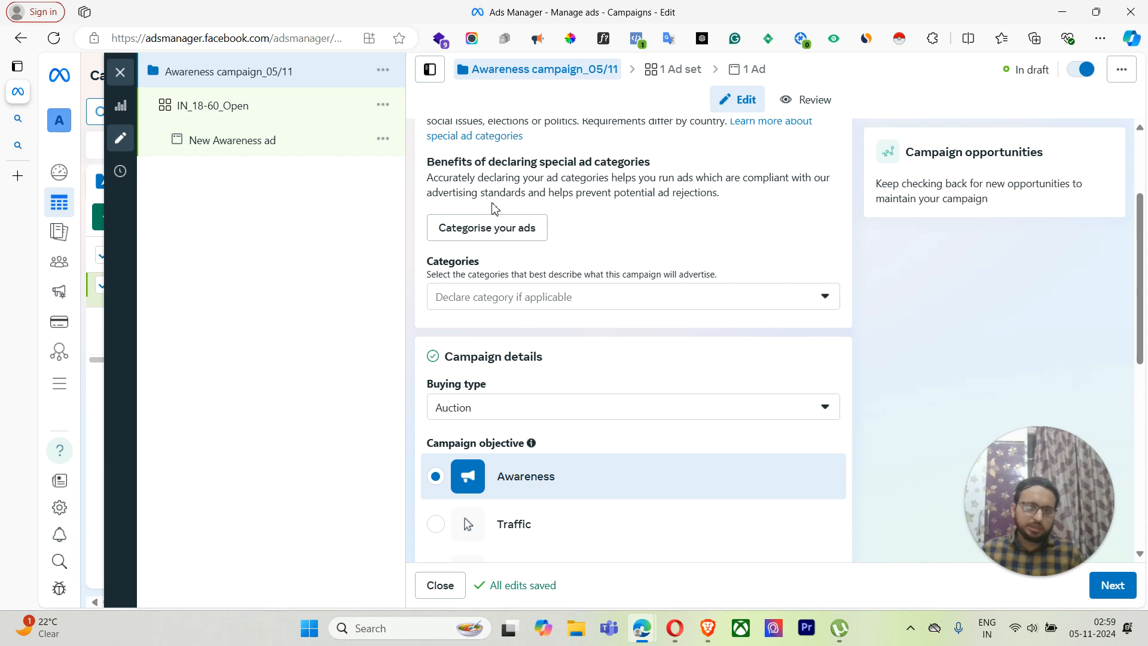
left_click(507, 238)
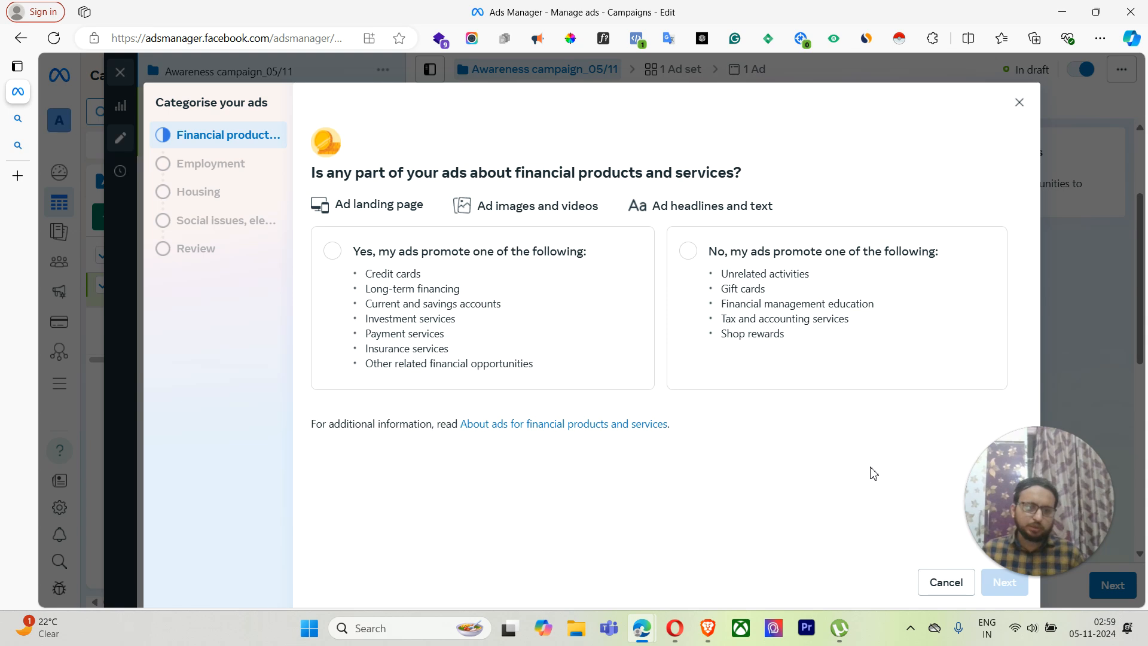
left_click(941, 582)
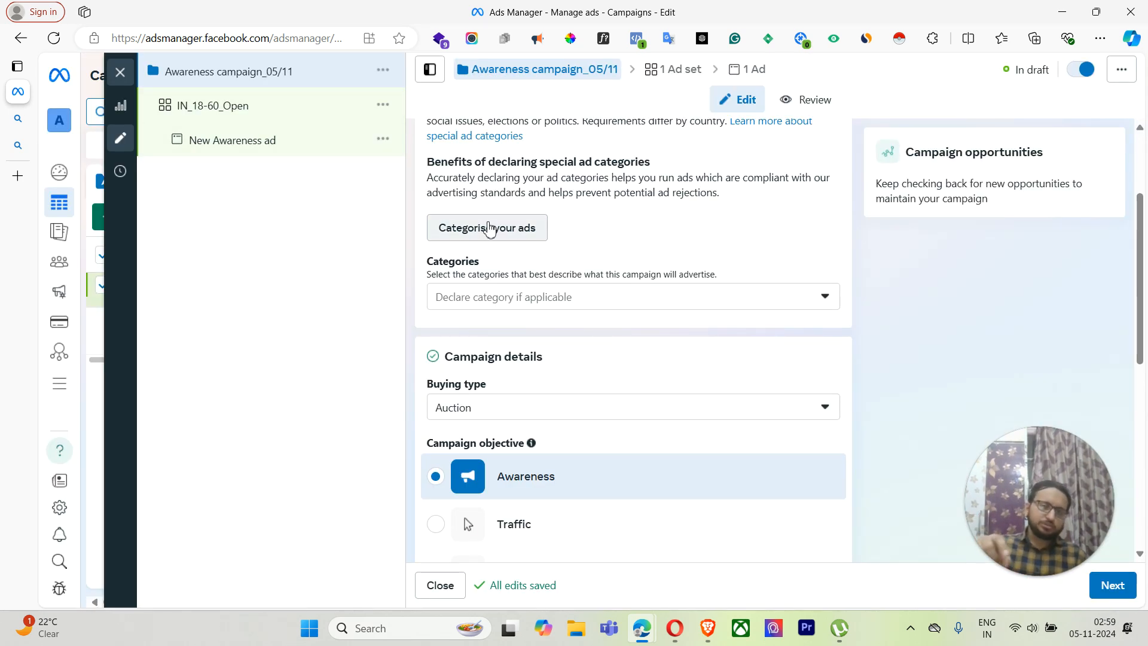
left_click(540, 298)
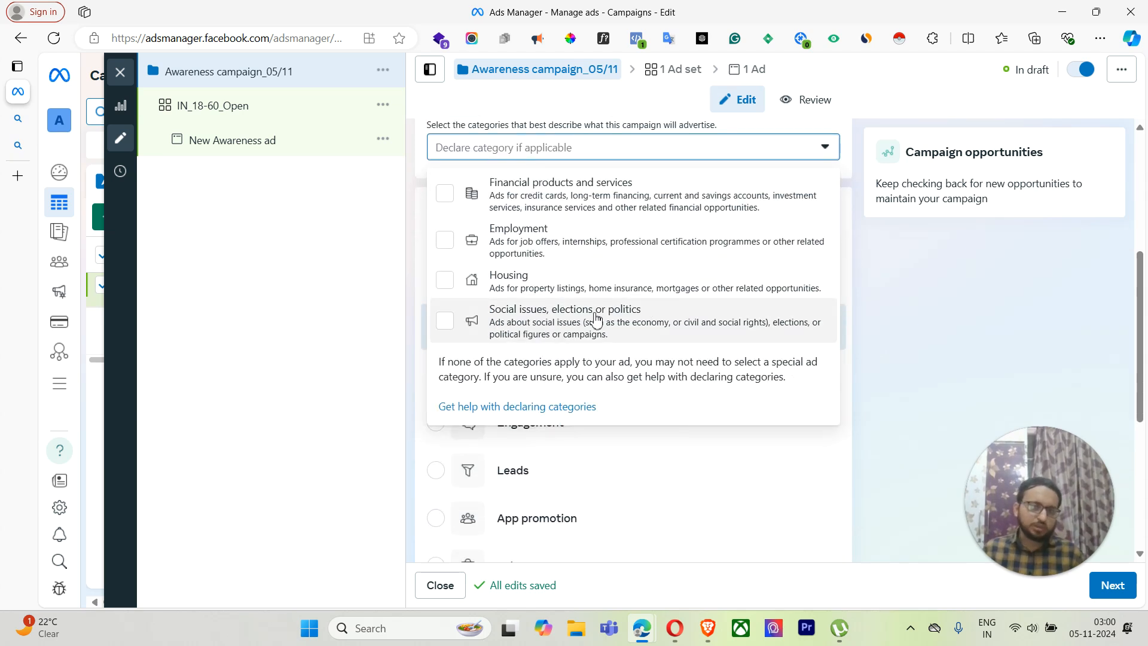
left_click(323, 273)
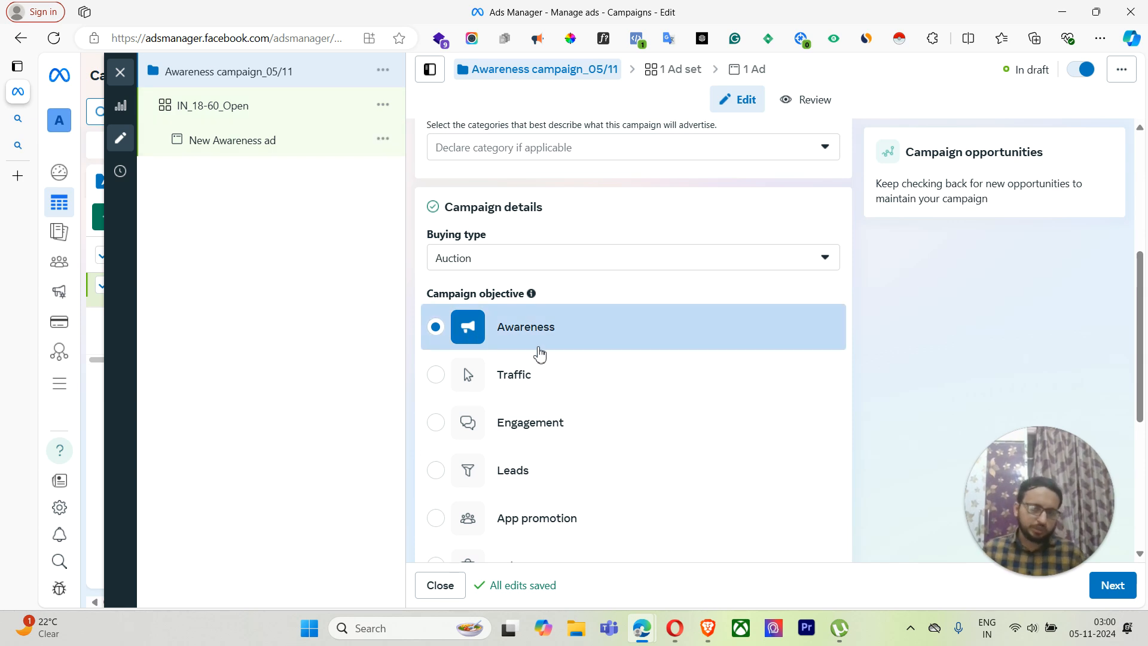
Step: Try changing the campaign objective to Traffic, and cancel the switch
scroll(607, 395, "down", 3)
scroll(607, 395, "up", 3)
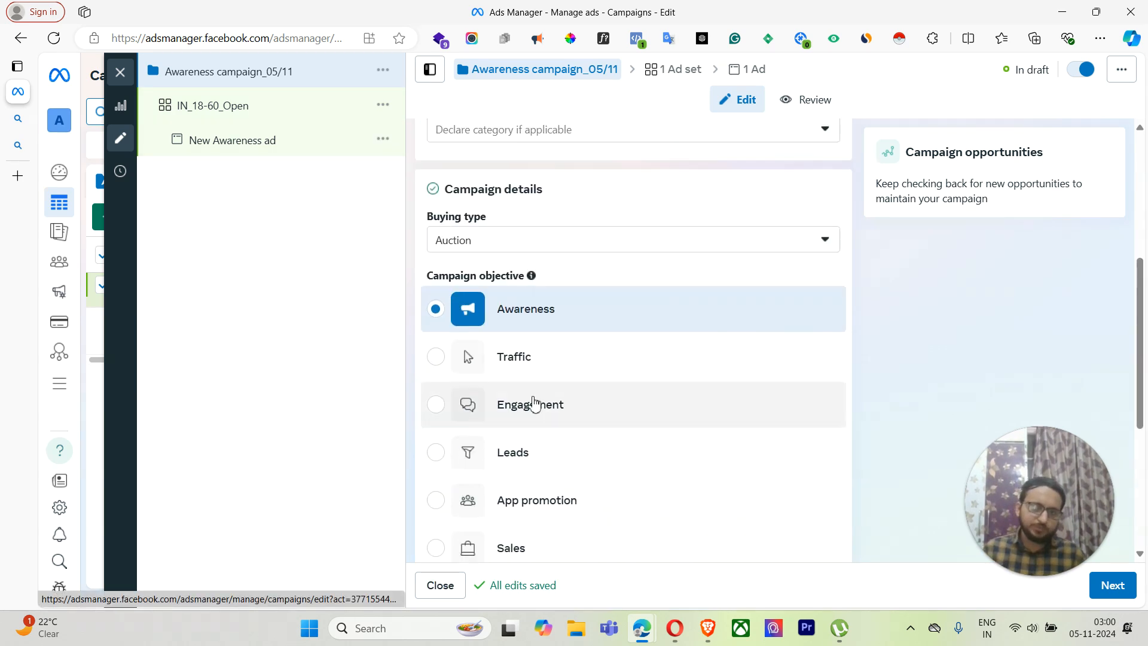
left_click(436, 363)
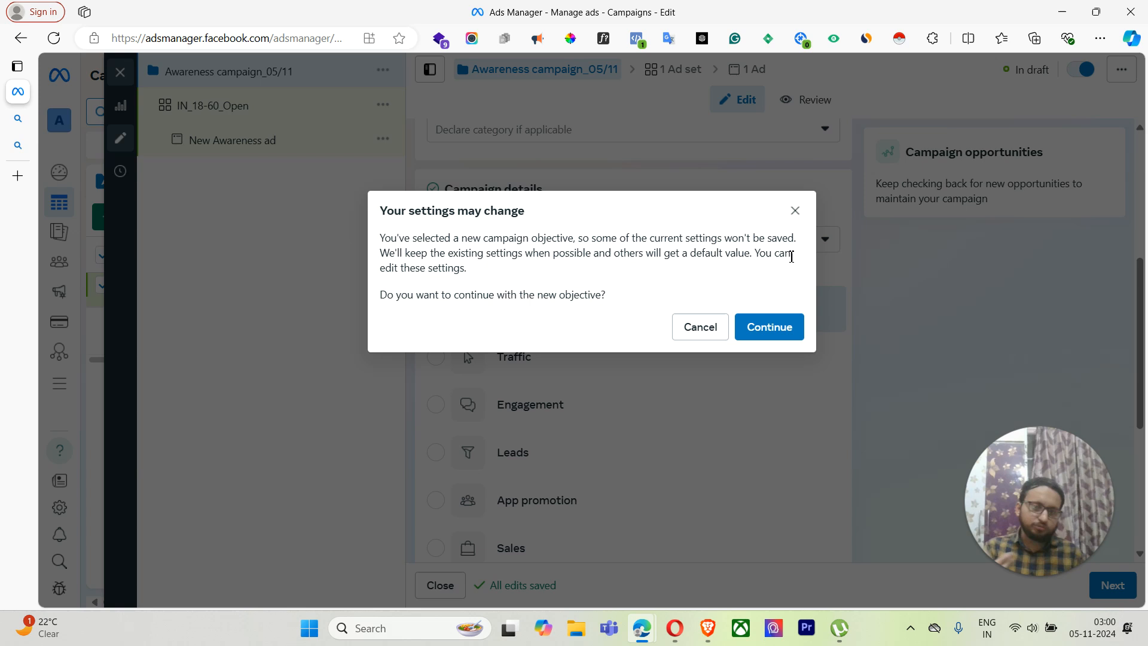
left_click(795, 212)
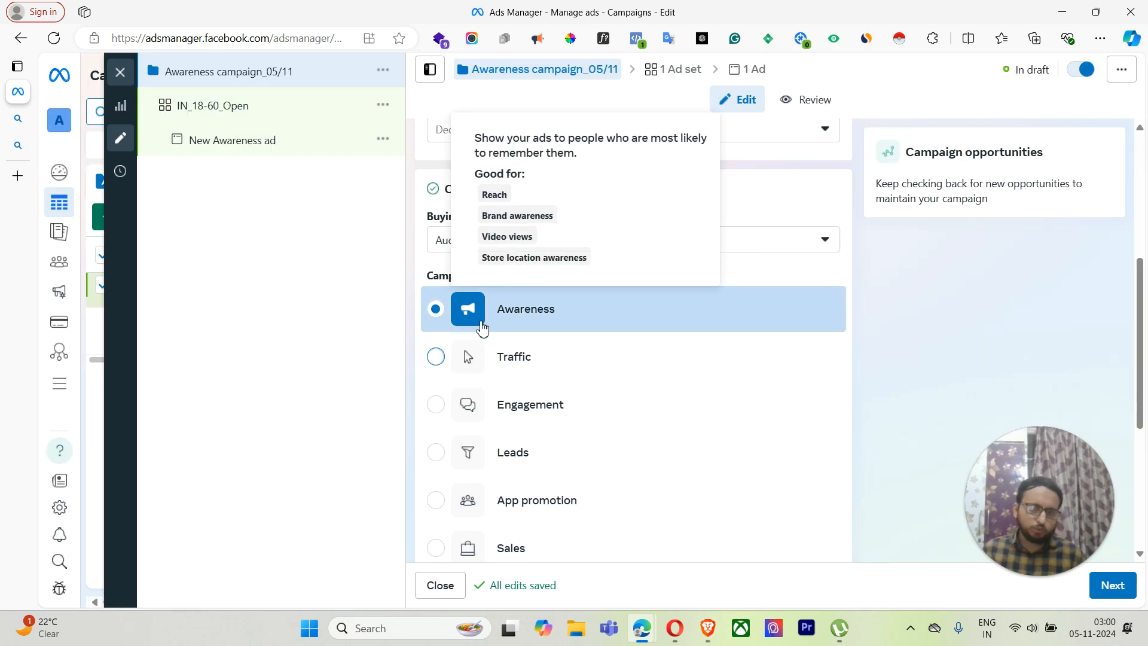
Step: Turn Advantage campaign budget on and off again, and check the budget amount field of the IN_18-60_Open ad set
scroll(609, 333, "down", 5)
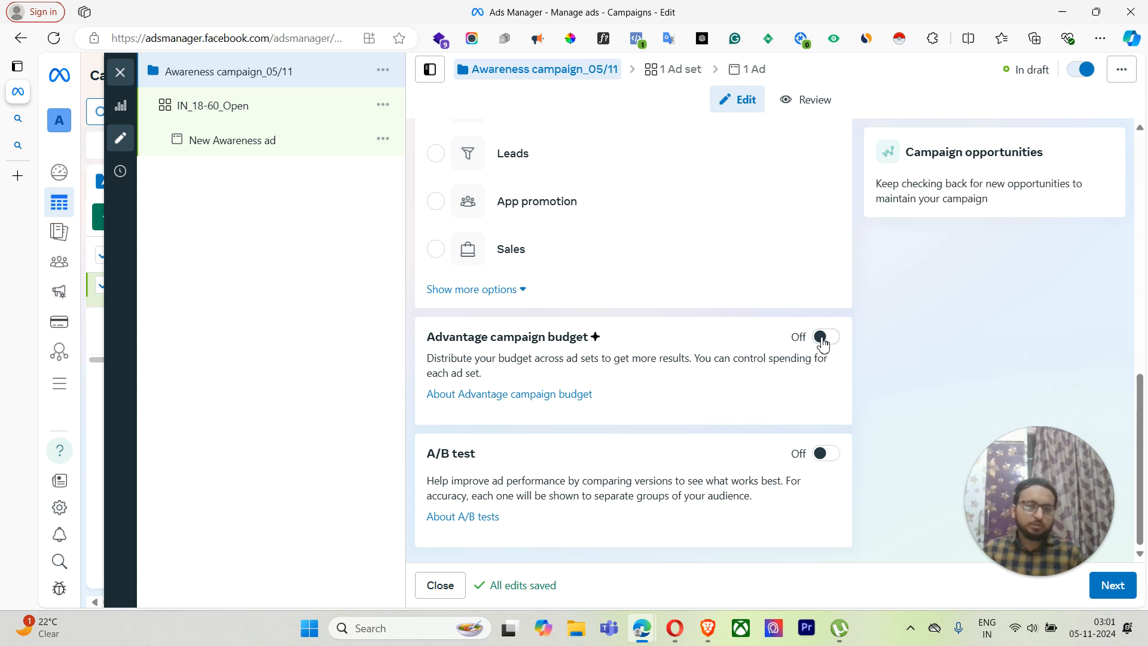
left_click(822, 343)
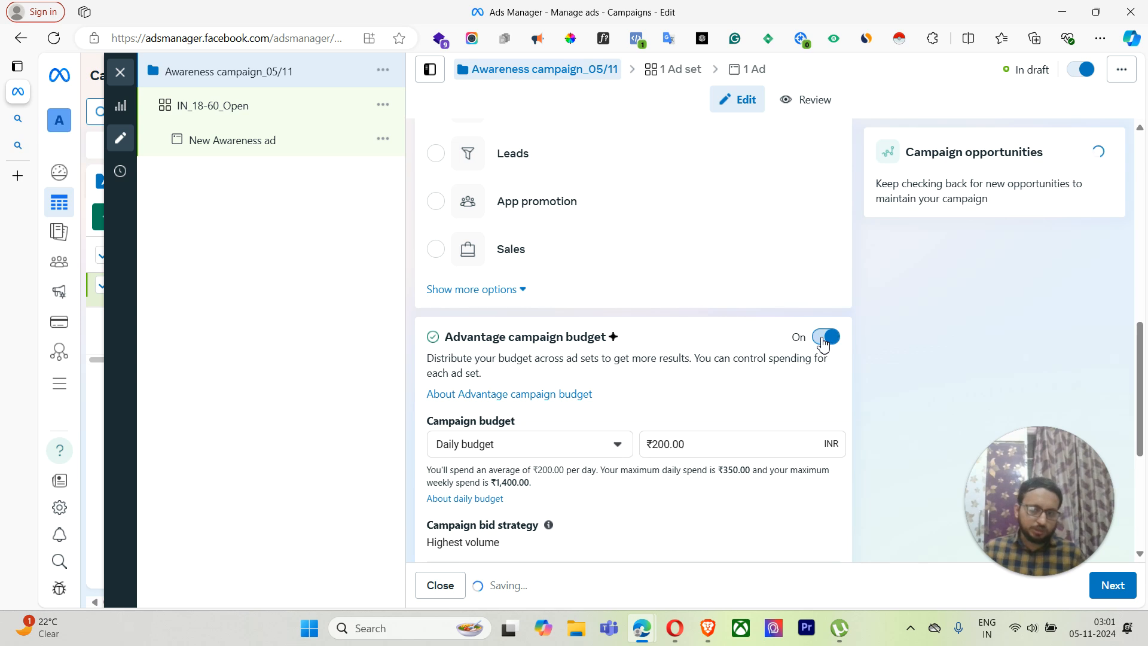
scroll(618, 409, "down", 3)
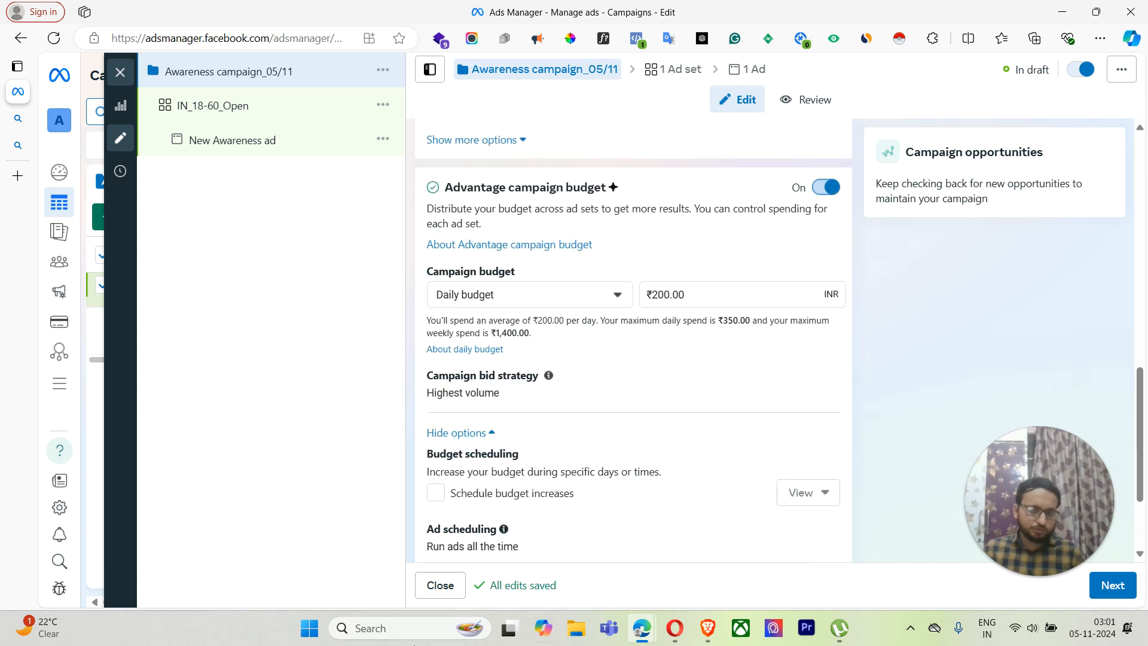
left_click(829, 187)
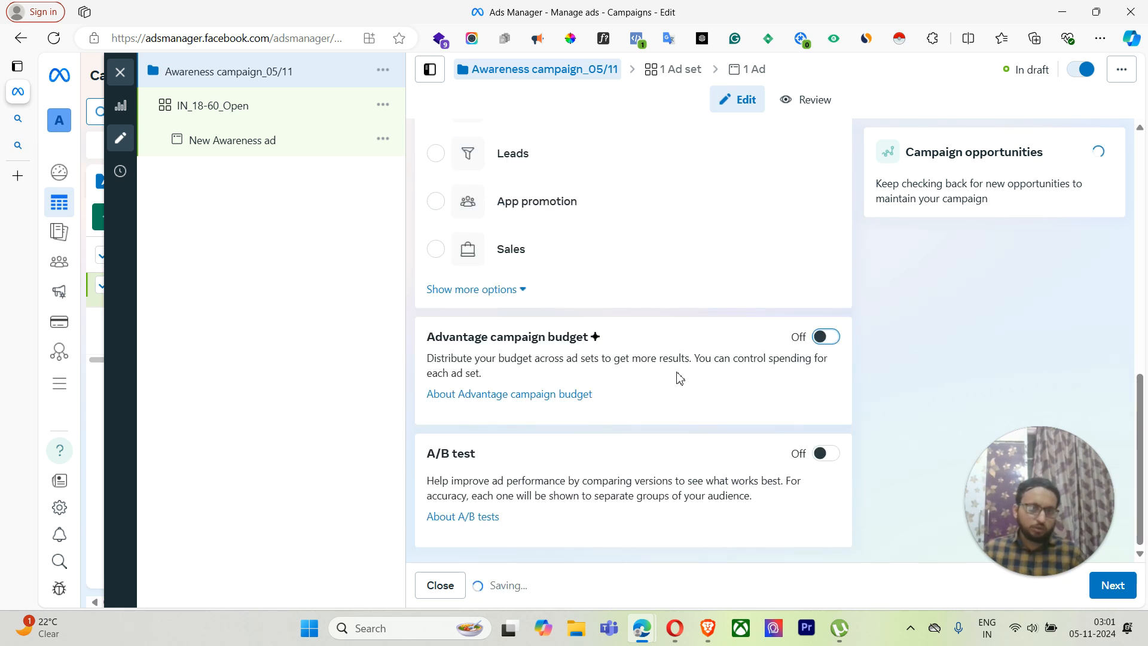
left_click(251, 107)
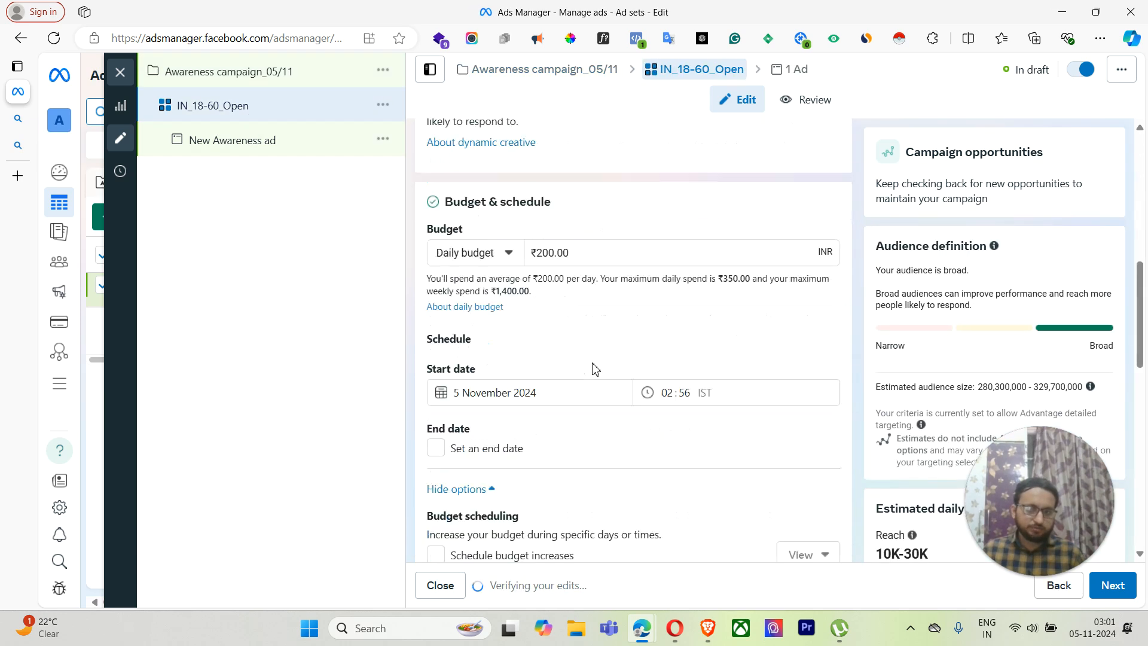
left_click(604, 254)
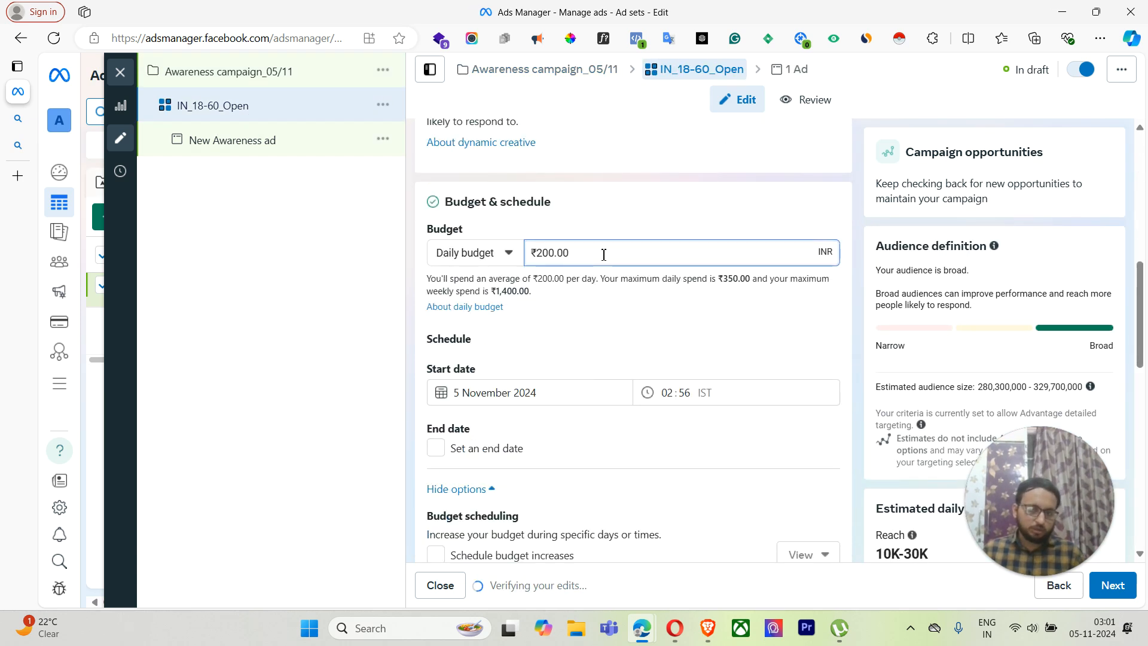
Step: Turn on Advantage campaign budget for Awareness campaign_05/11 and look through its budget settings
left_click(245, 84)
scroll(767, 364, "down", 10)
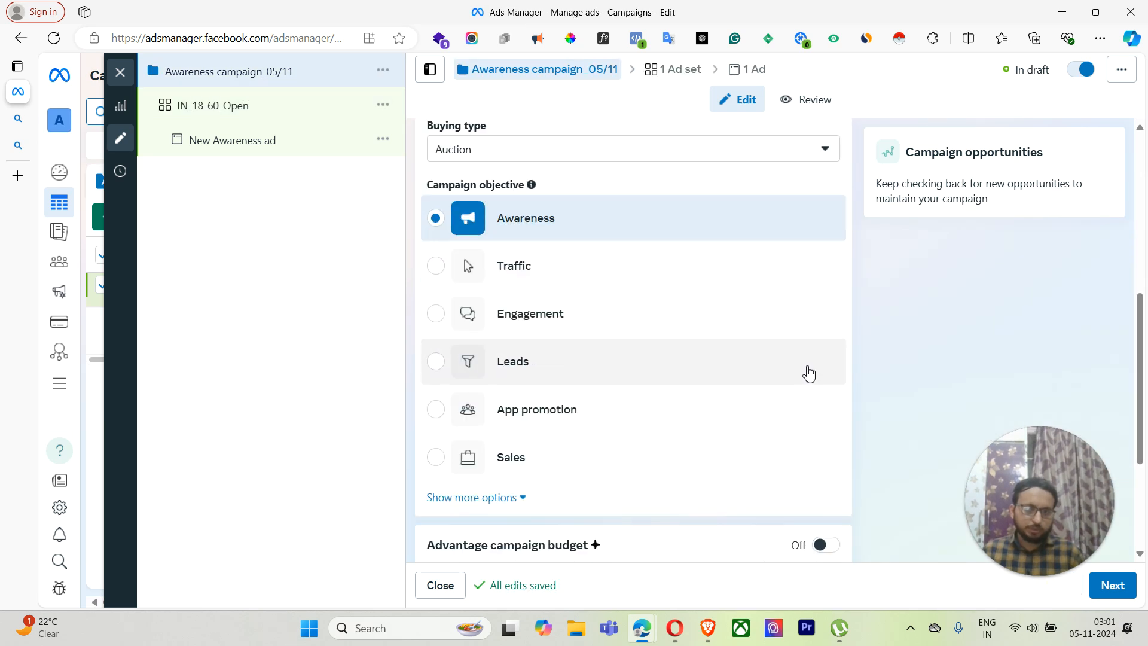
left_click(825, 337)
scroll(551, 302, "down", 5)
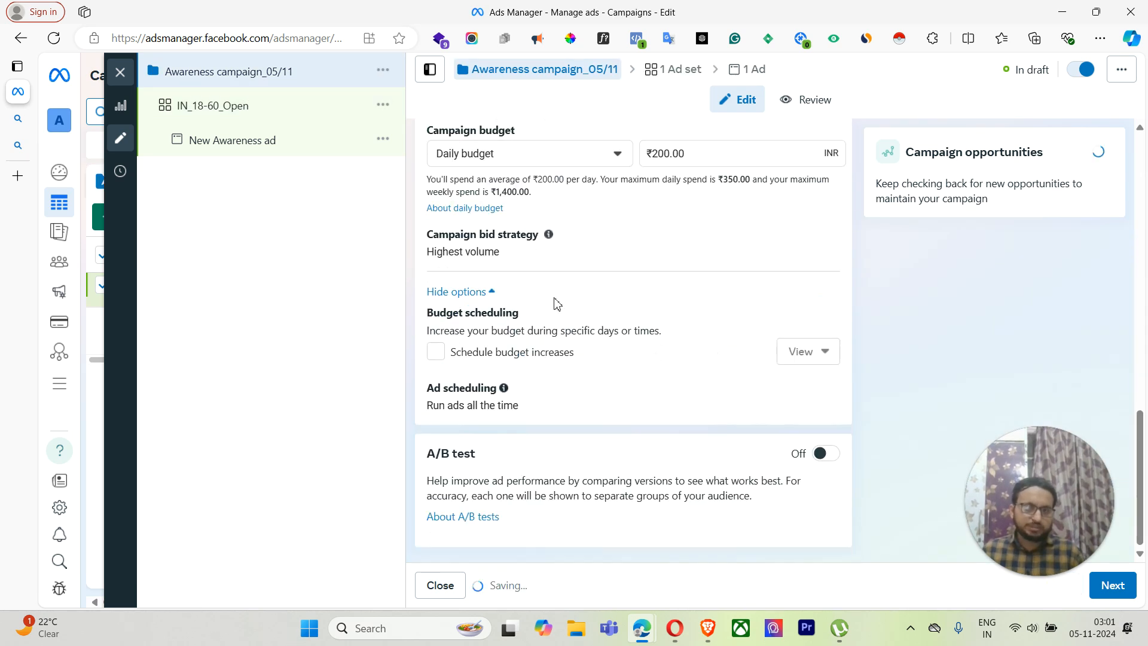
scroll(543, 375, "up", 4)
Step: Switch the campaign budget to a lifetime budget of ₹3,000
left_click(713, 383)
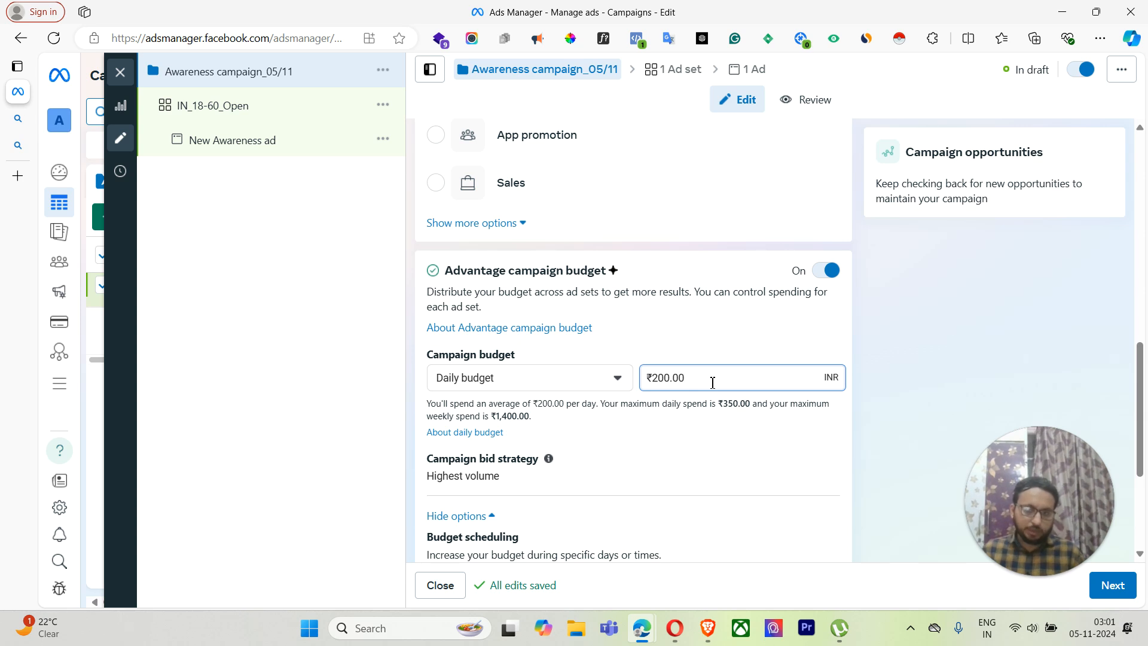
left_click(532, 381)
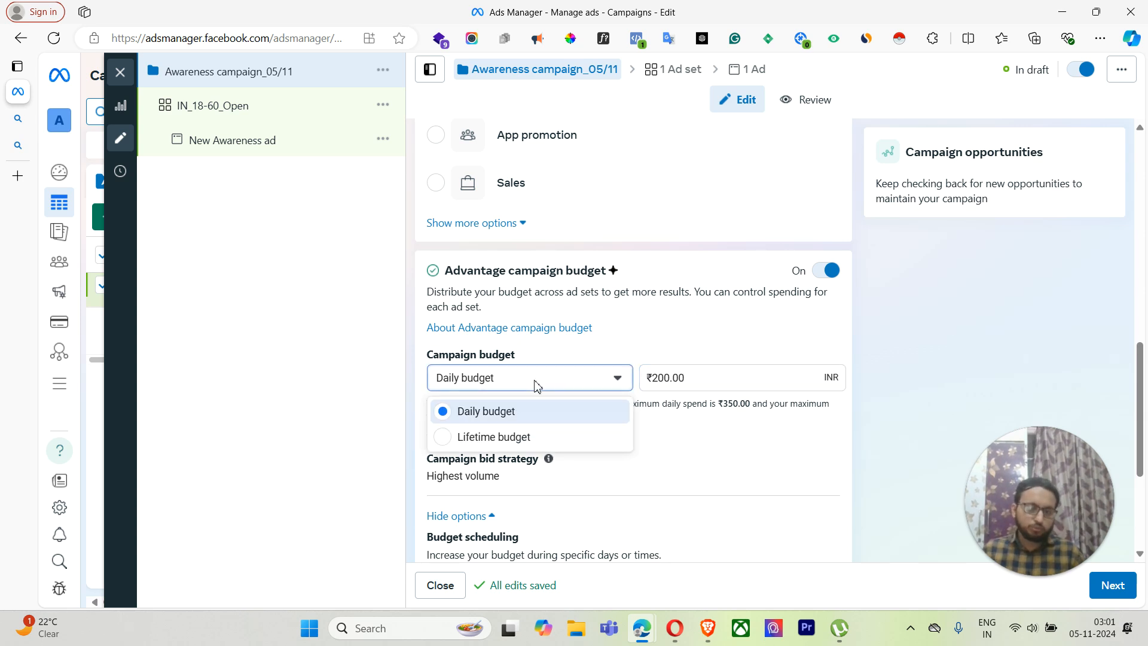
left_click(526, 449)
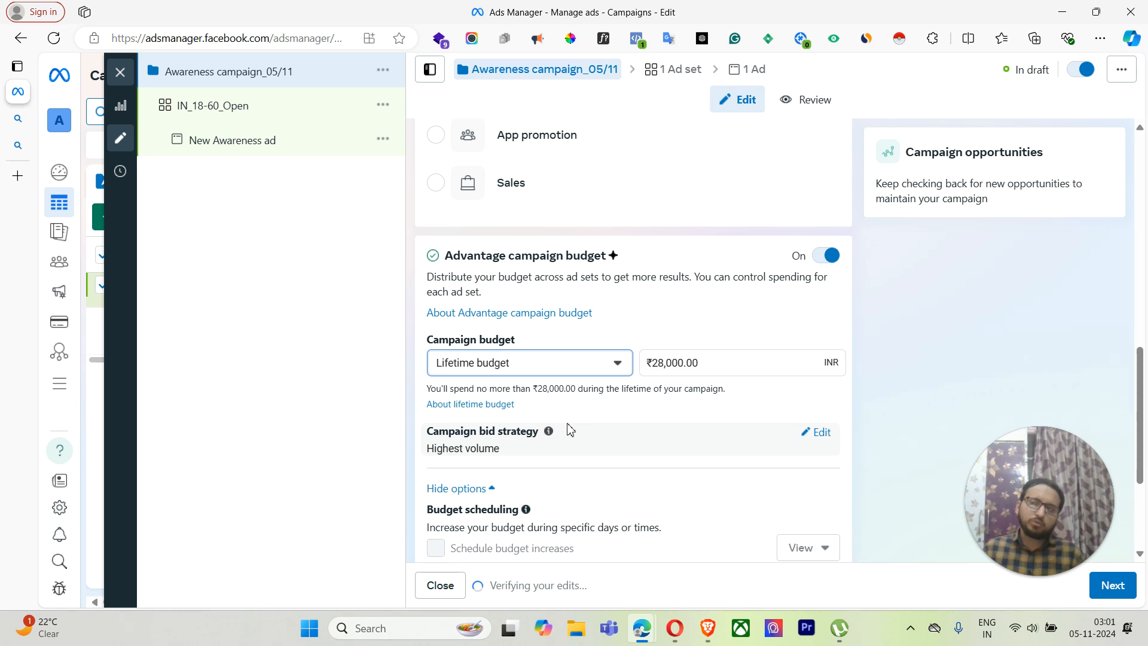
left_click_drag(728, 366, 604, 360)
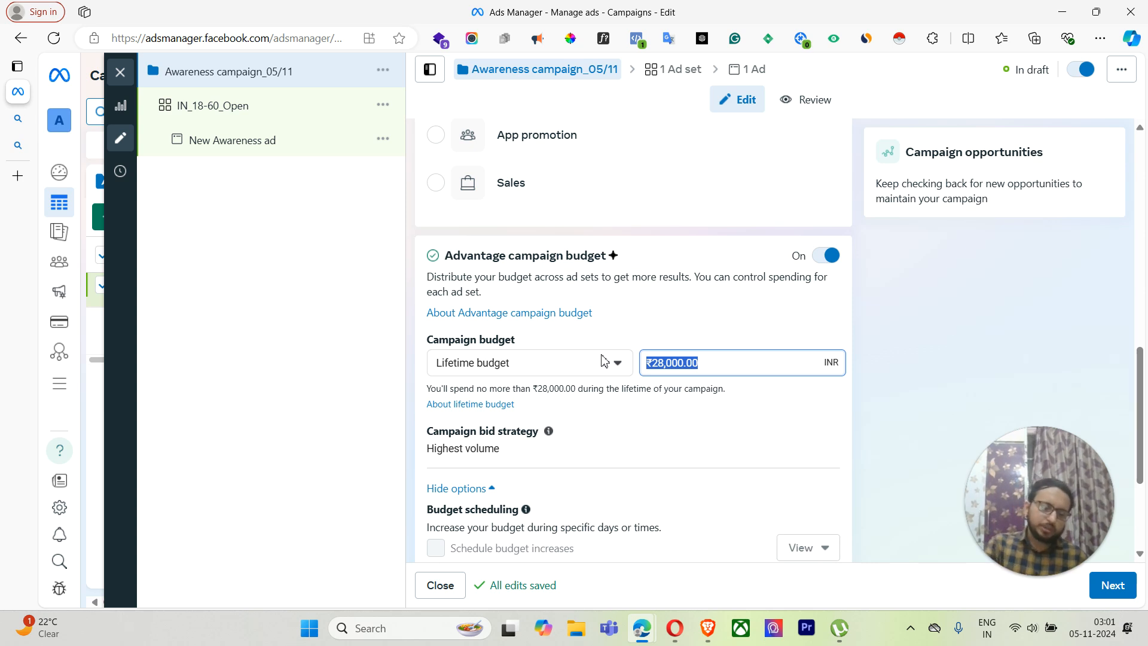
type("3000")
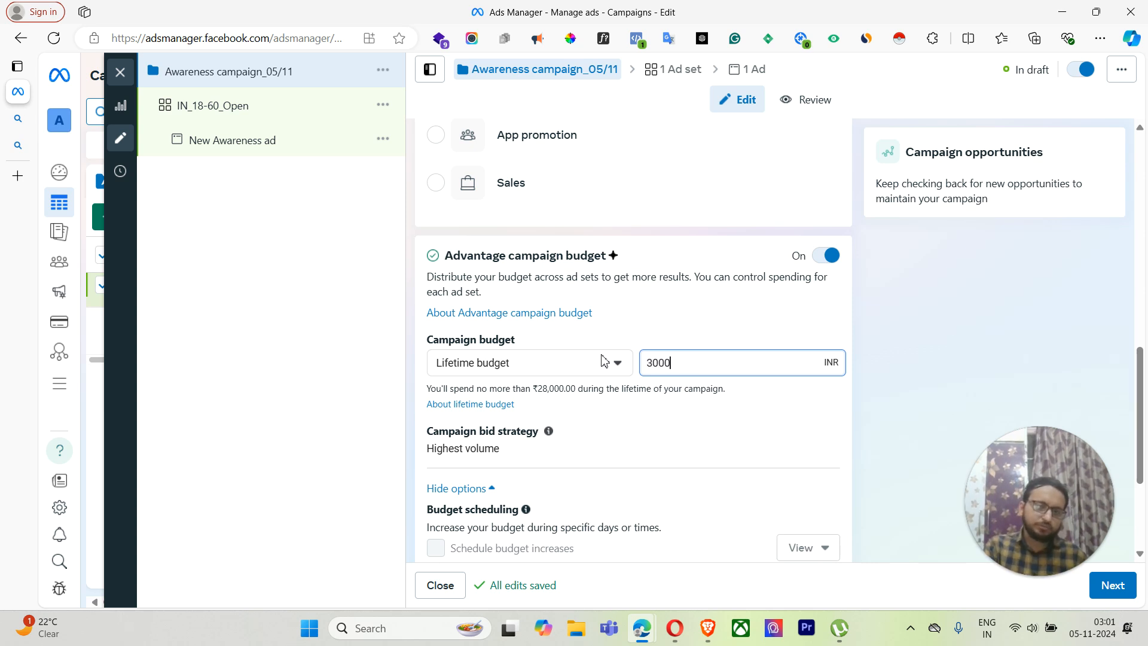
left_click(713, 332)
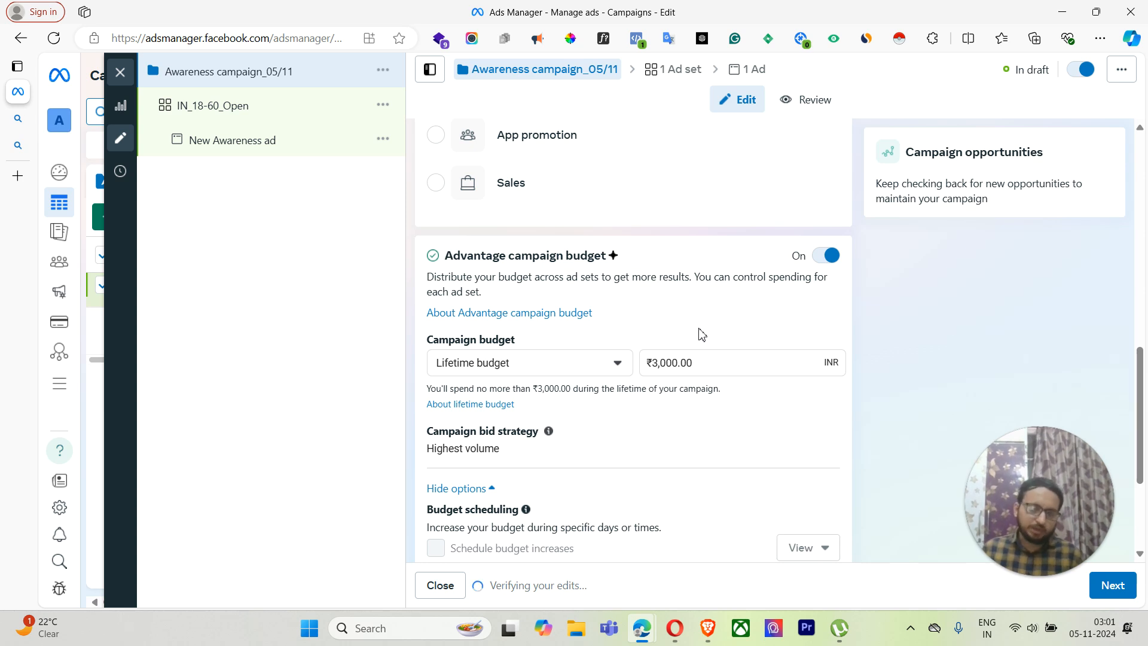
Step: Switch the campaign budget to a daily budget of ₹200 and check the remaining campaign settings
left_click(533, 362)
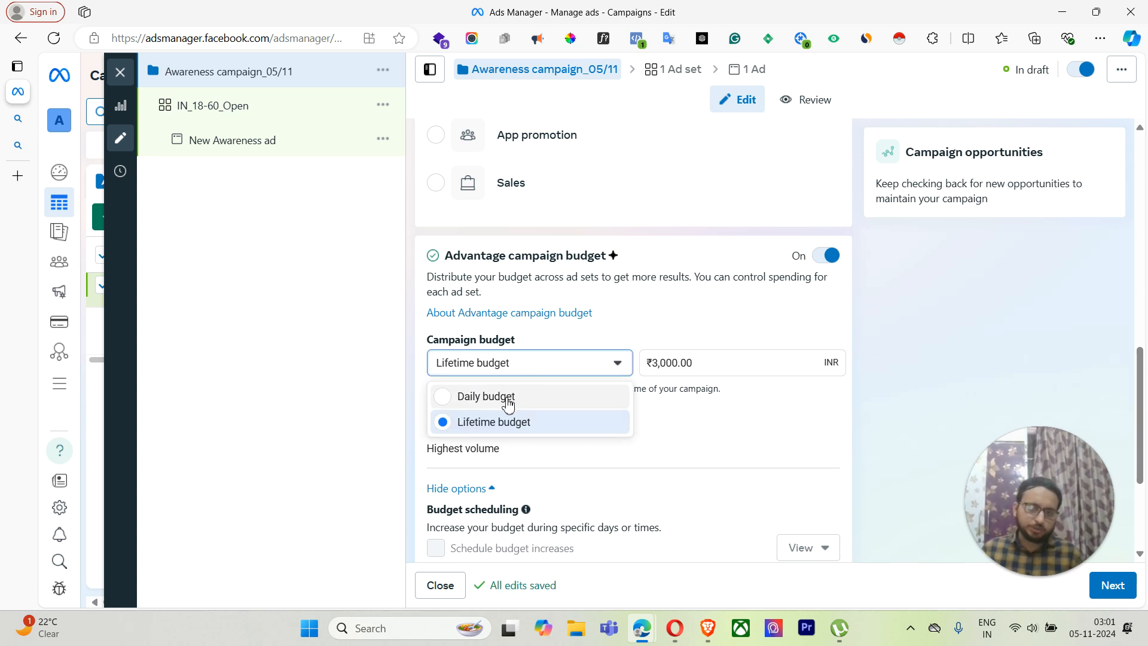
left_click(507, 396)
left_click_drag(702, 384, 600, 391)
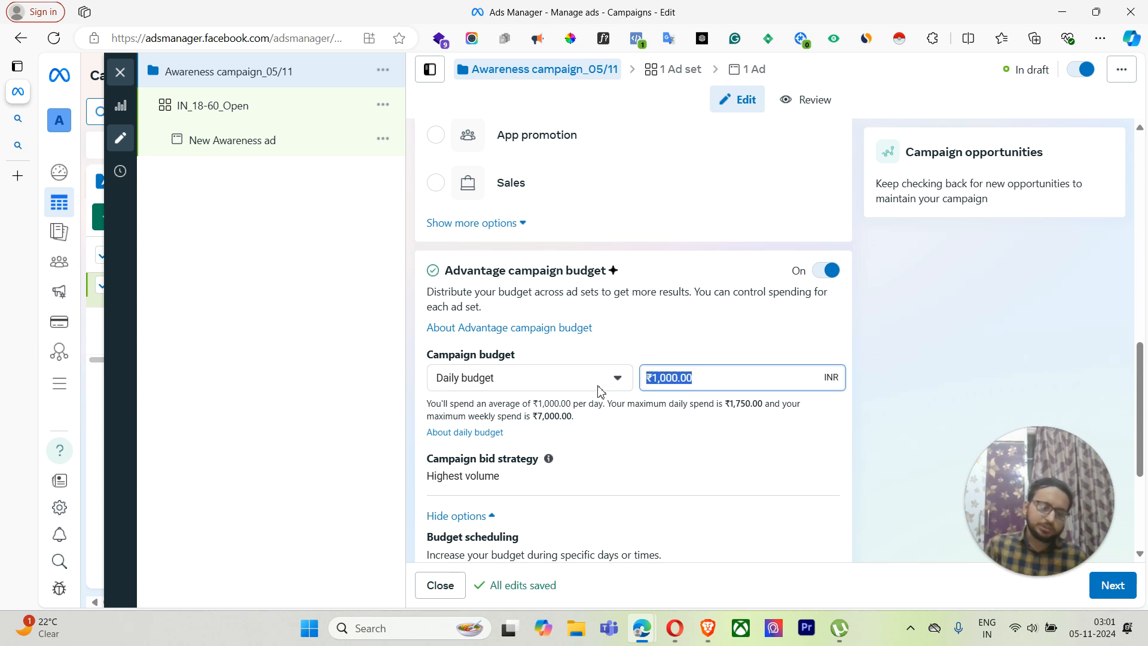
type("200")
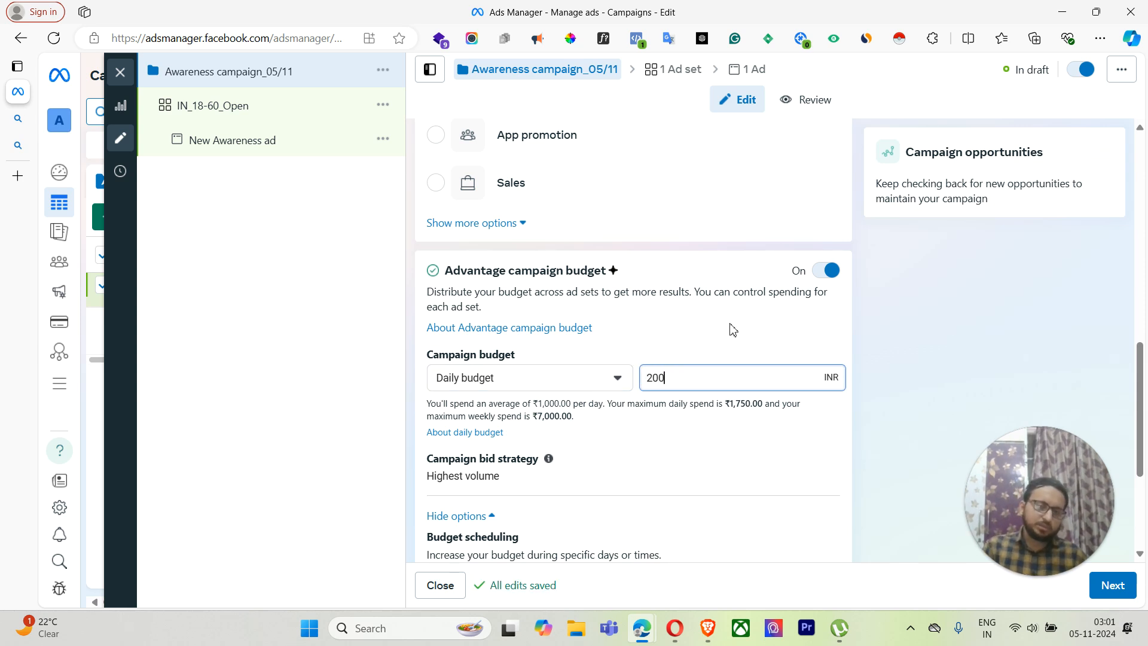
left_click(731, 327)
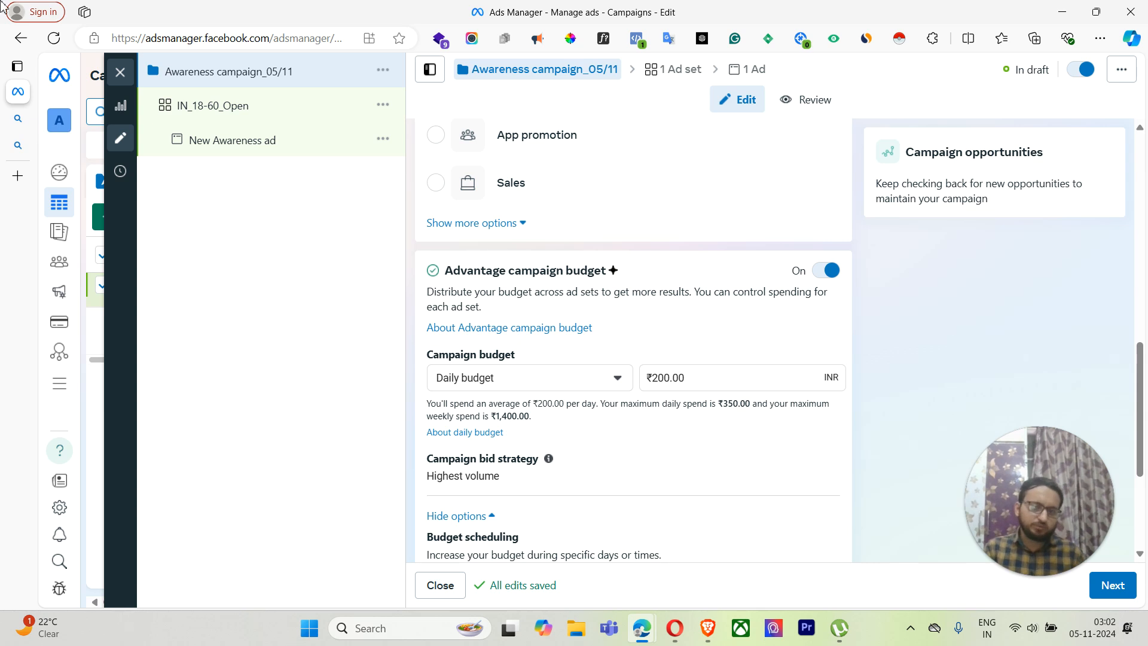
scroll(491, 400, "down", 3)
scroll(491, 400, "down", 1)
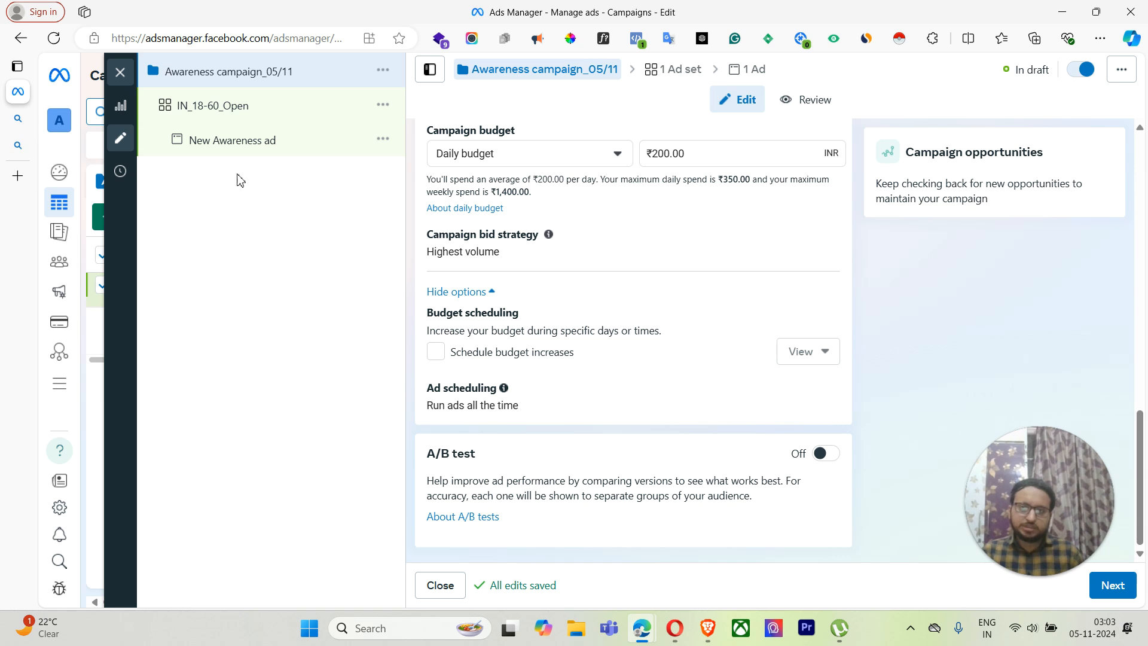
Step: Open the IN_18-60_Open ad set and read through the available awareness and video view performance goals
left_click(248, 115)
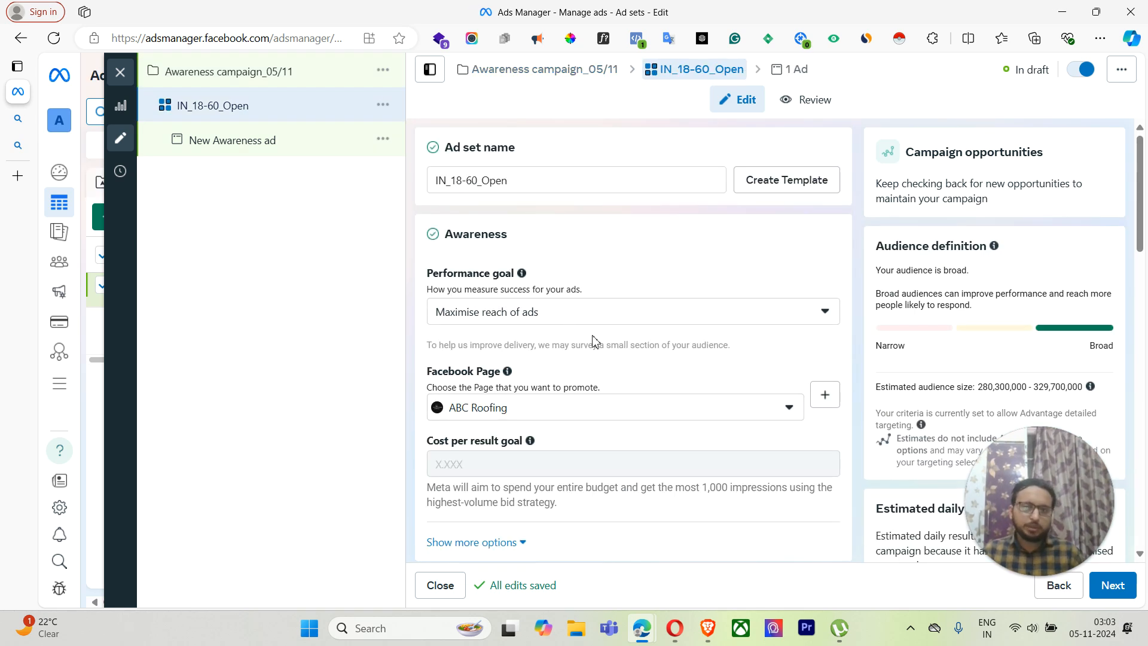
left_click(600, 318)
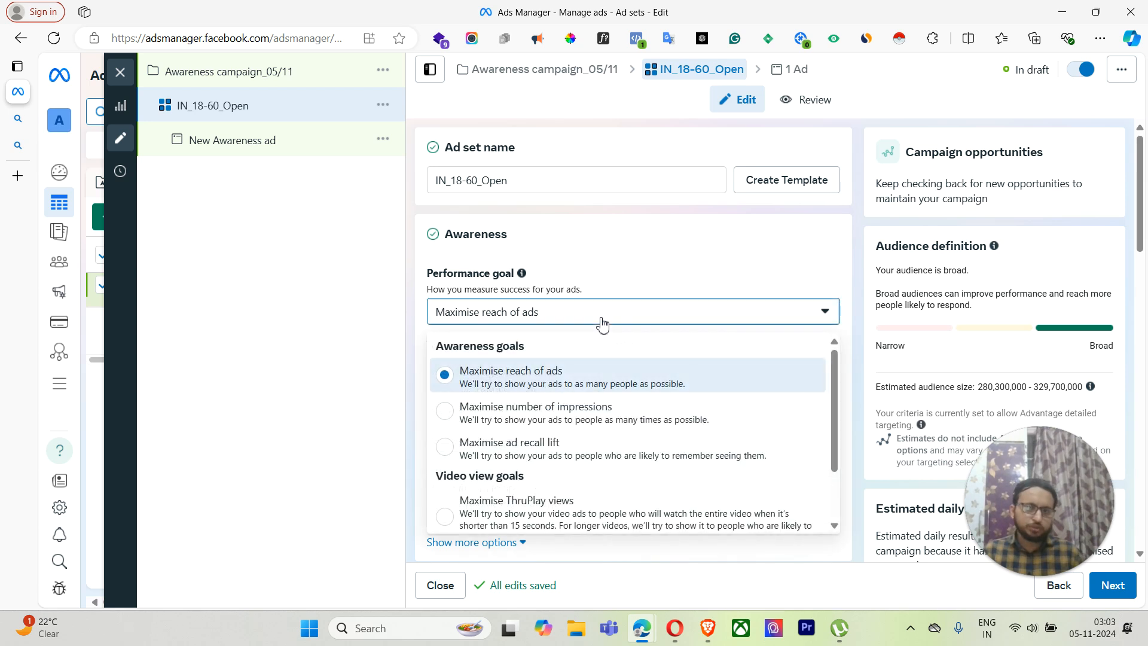
scroll(632, 291, "up", 1)
left_click(554, 183)
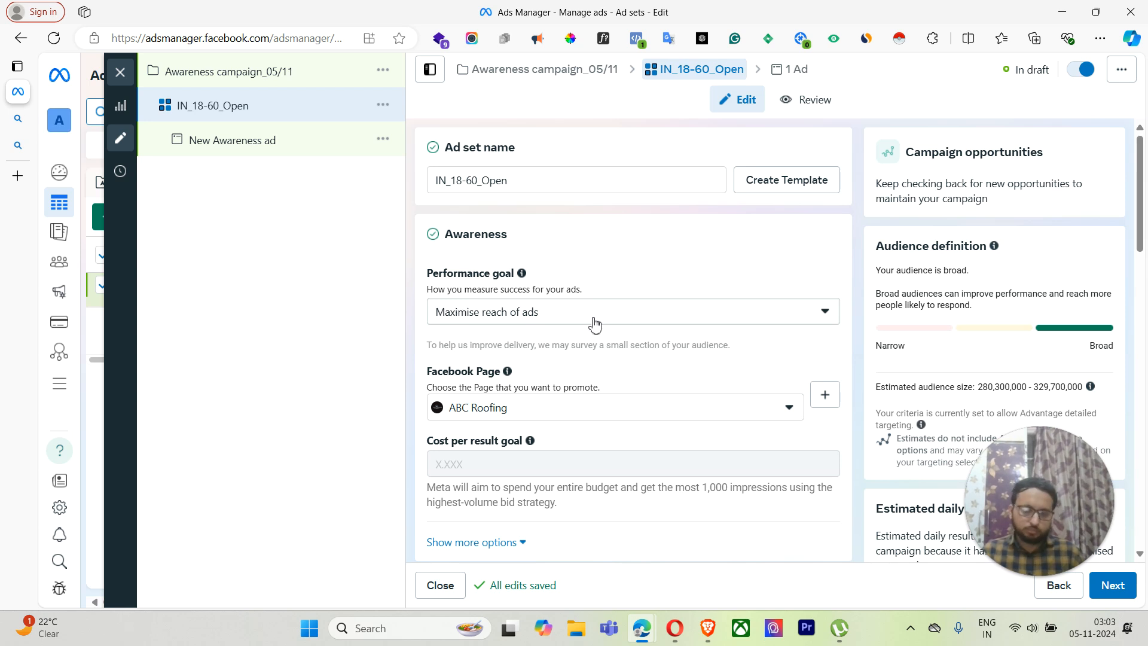
scroll(665, 274, "down", 1)
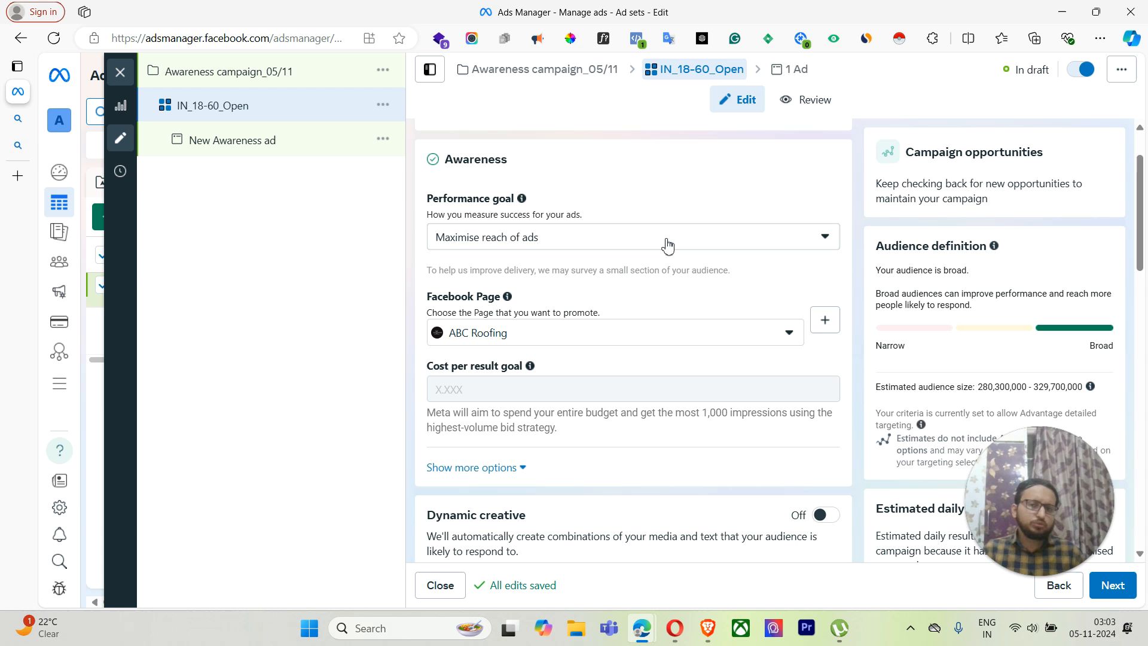
left_click(668, 246)
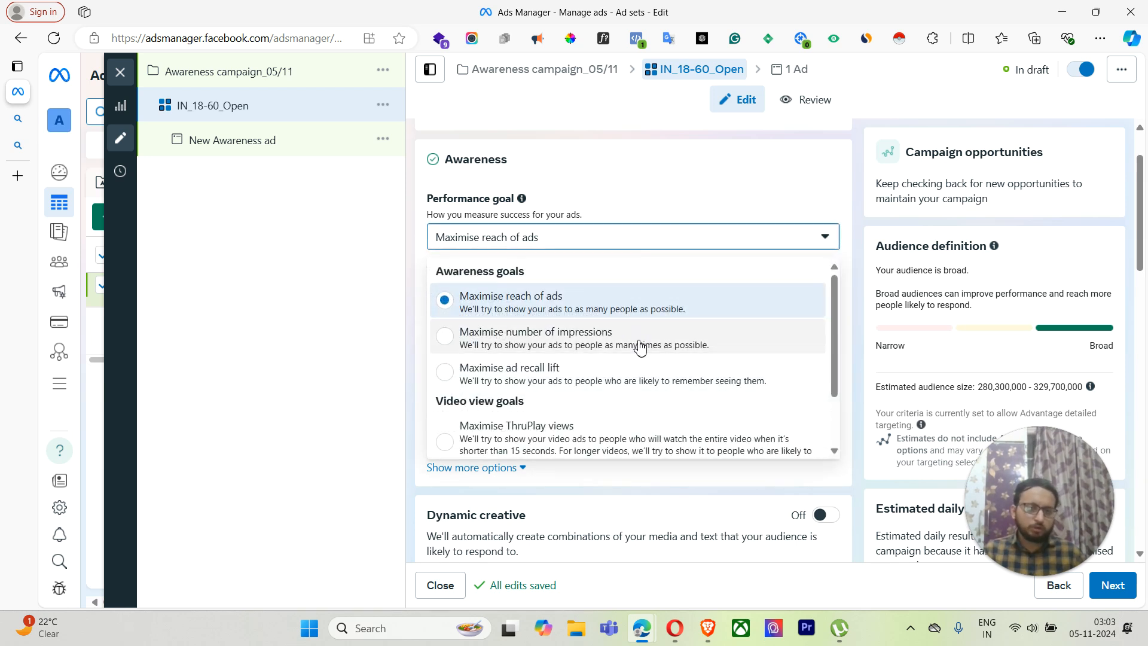
scroll(637, 341, "down", 1)
scroll(639, 349, "up", 1)
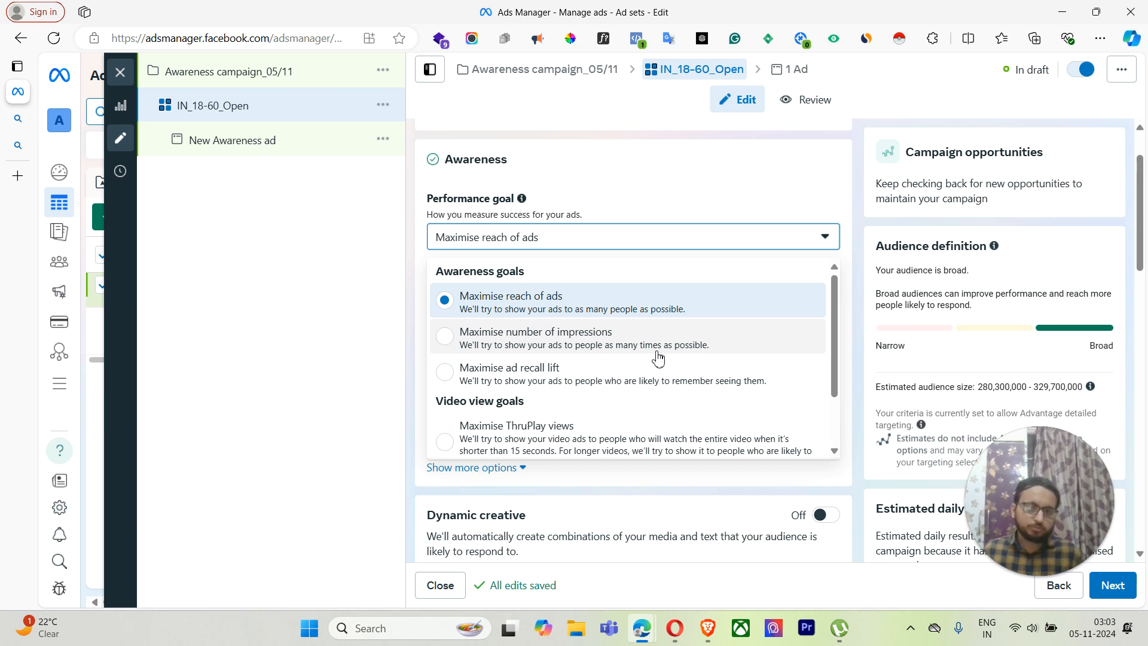
scroll(639, 402, "down", 1)
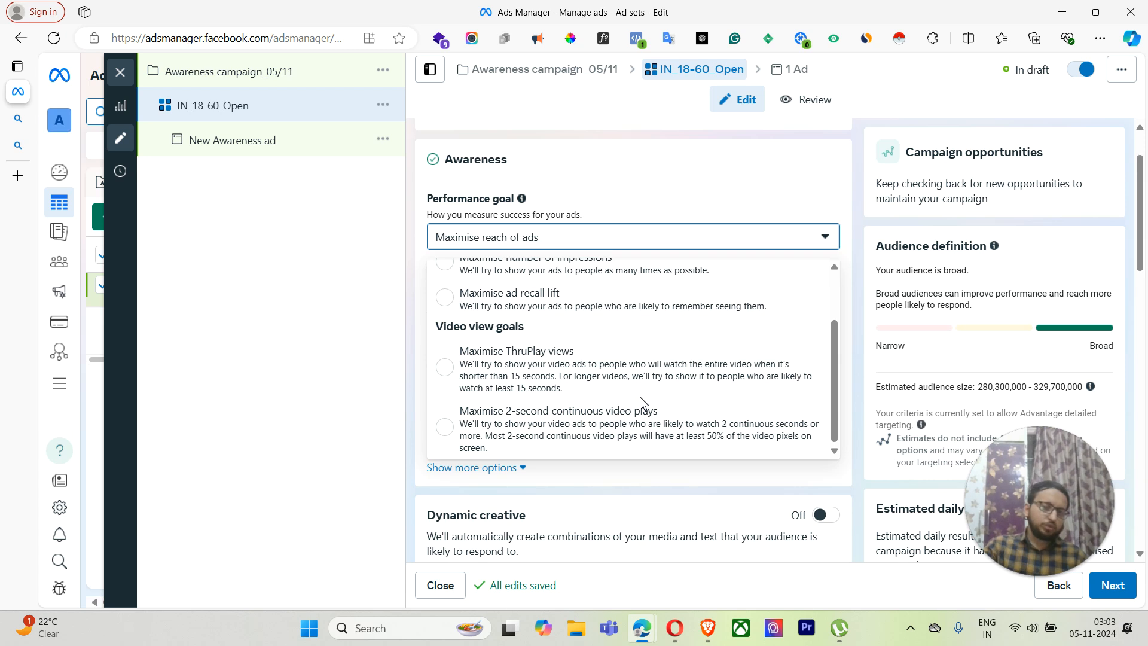
scroll(640, 404, "up", 1)
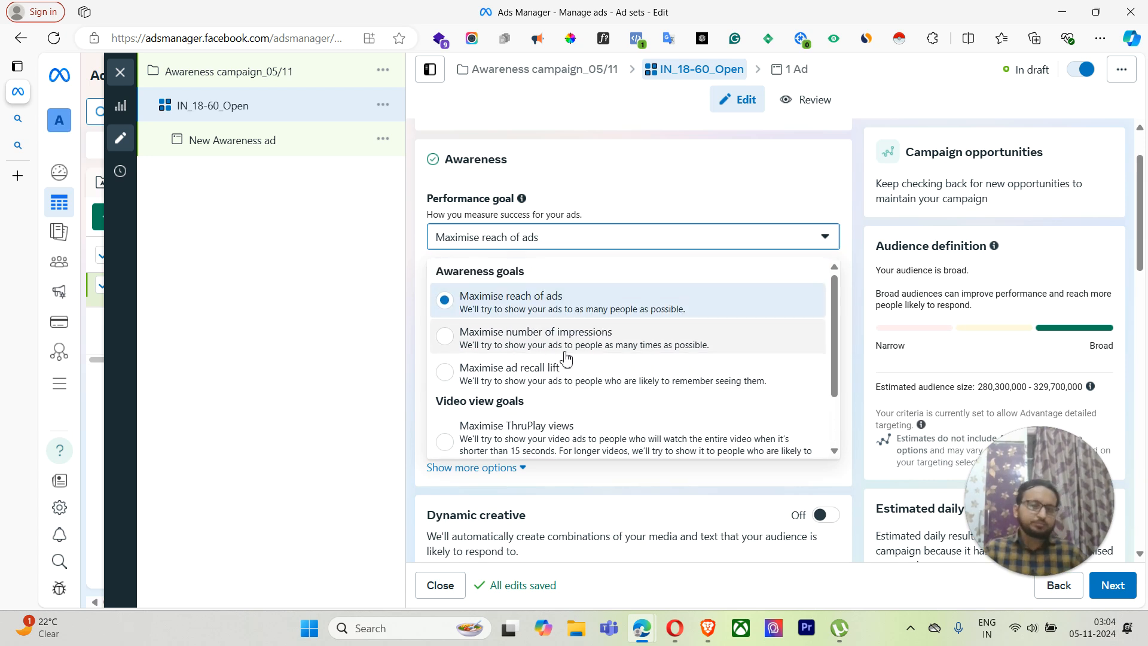
scroll(566, 359, "down", 1)
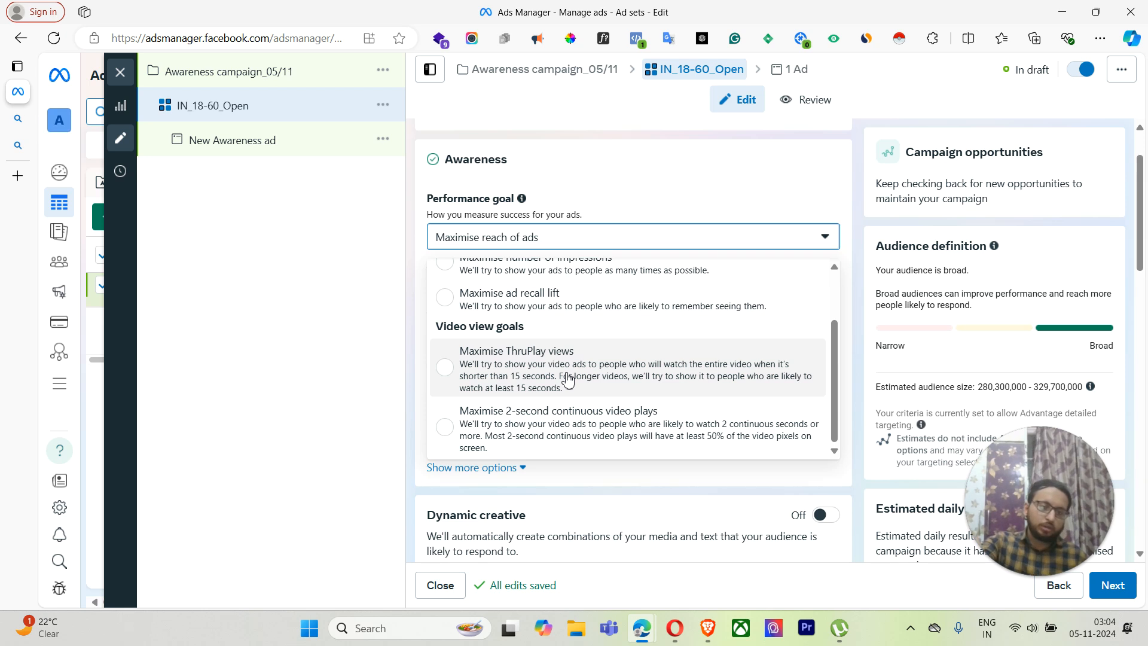
scroll(582, 394, "up", 1)
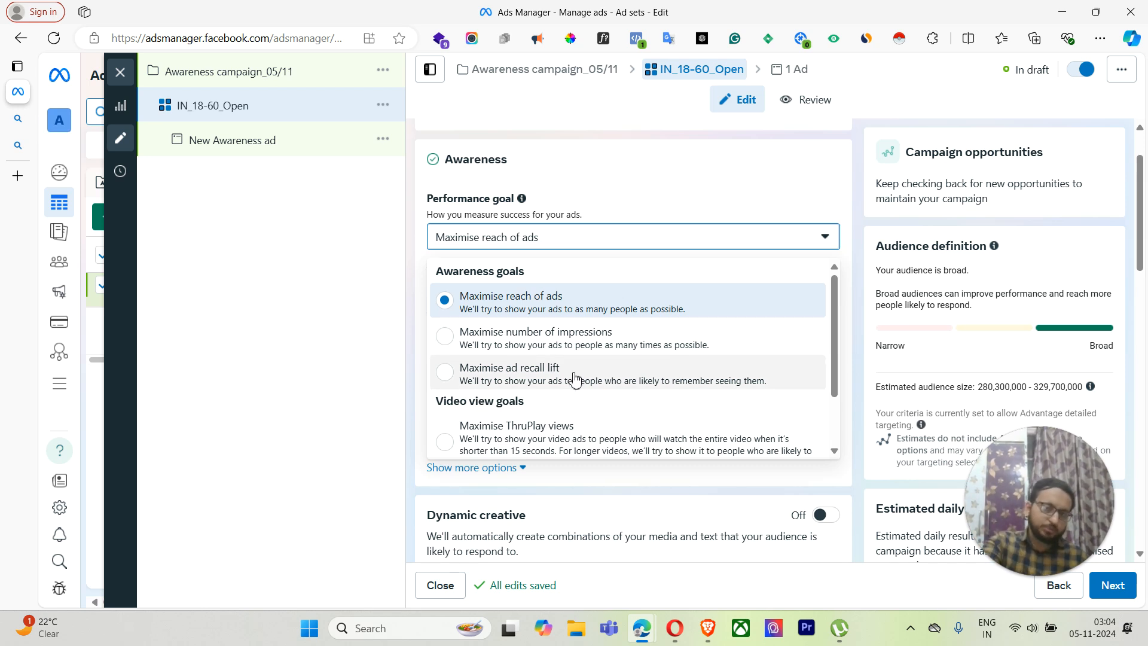
left_click(691, 181)
Step: Try the performance goal Maximise number of impressions, followed by Maximise ad recall lift
left_click(541, 245)
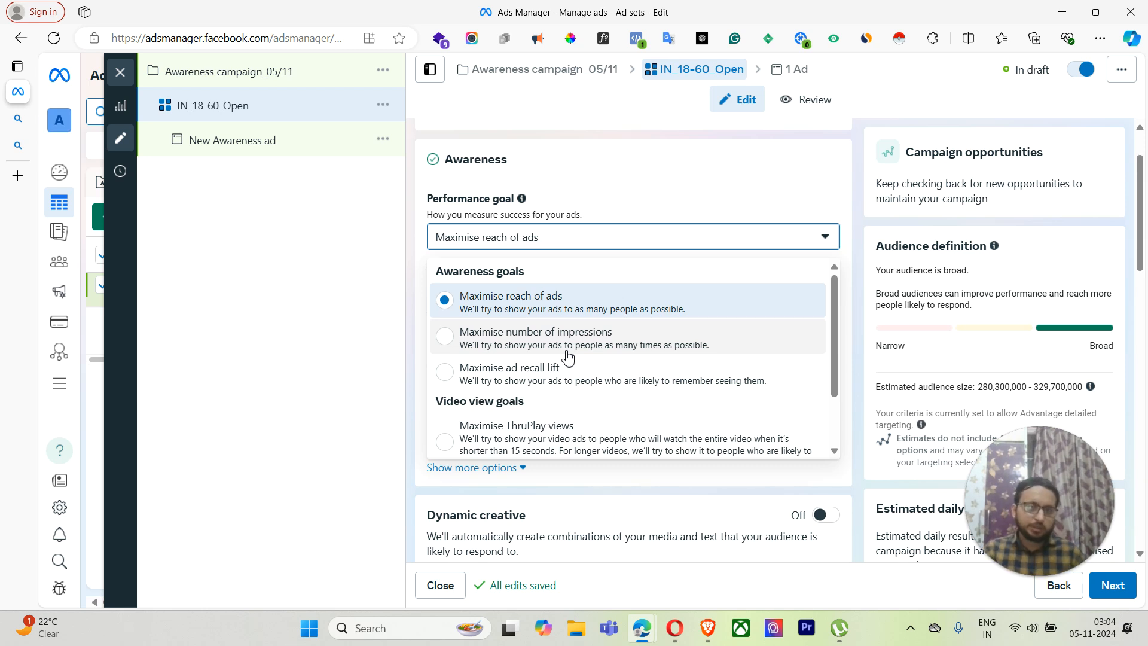
left_click(567, 351)
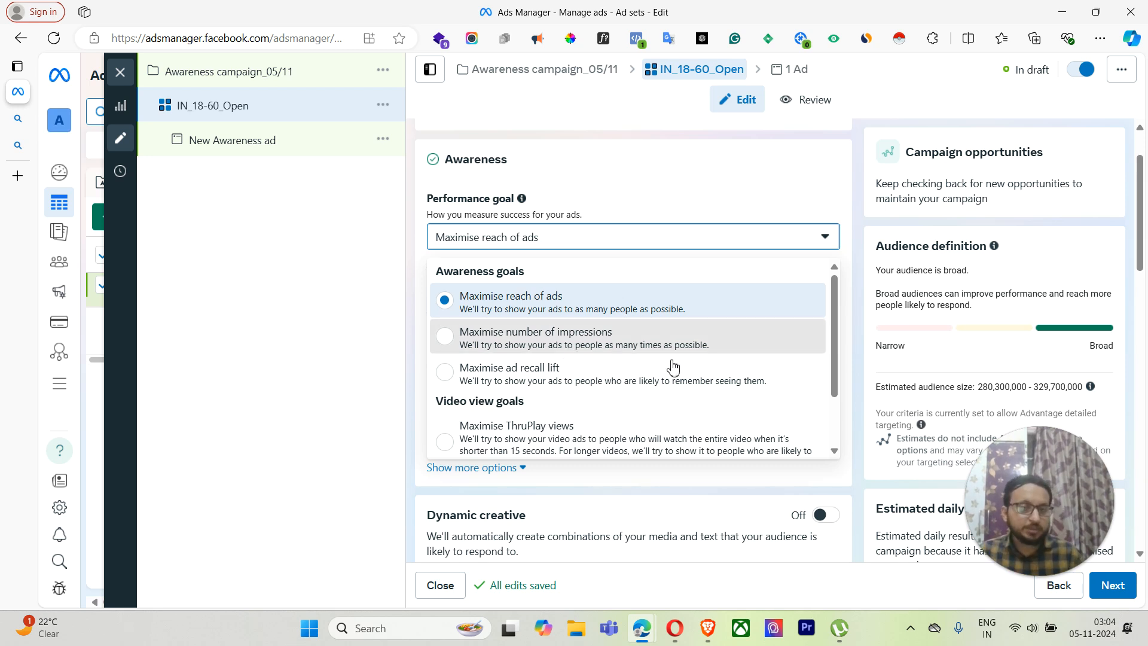
left_click(644, 239)
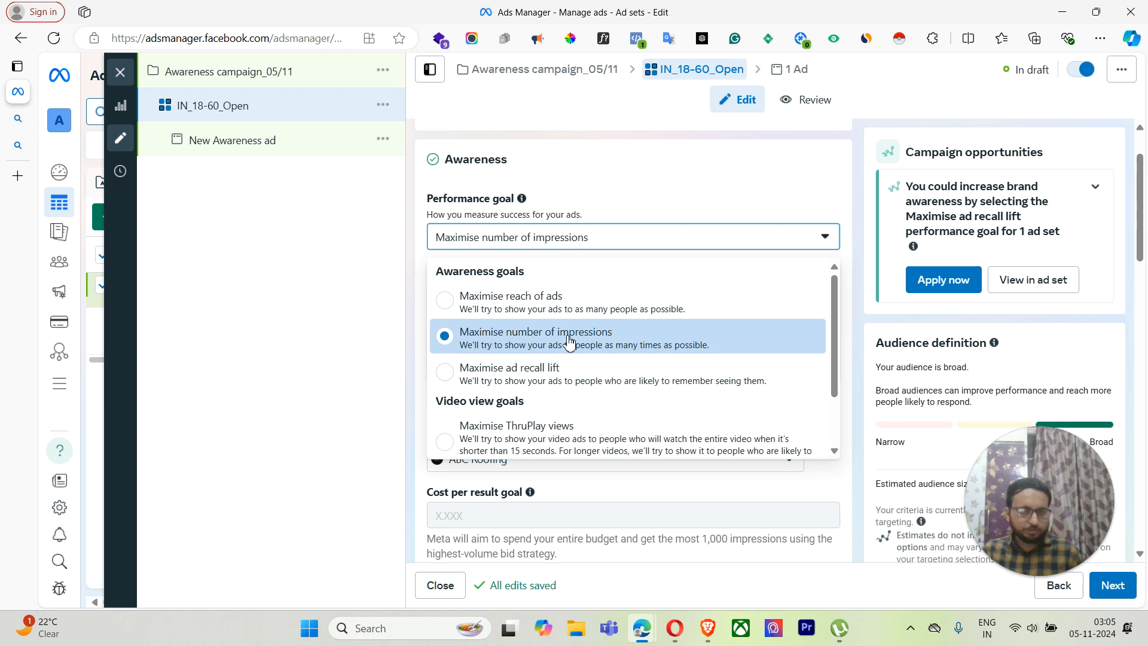
left_click(589, 386)
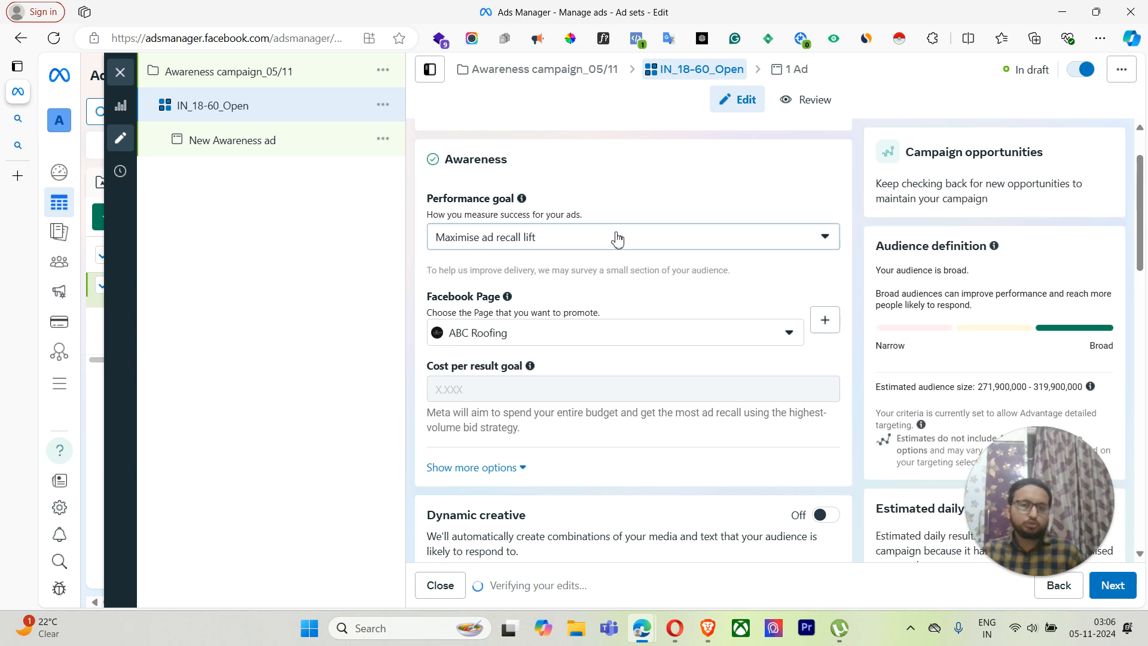
Step: Try the video view performance goal Maximise 2-second continuous video plays
left_click(616, 239)
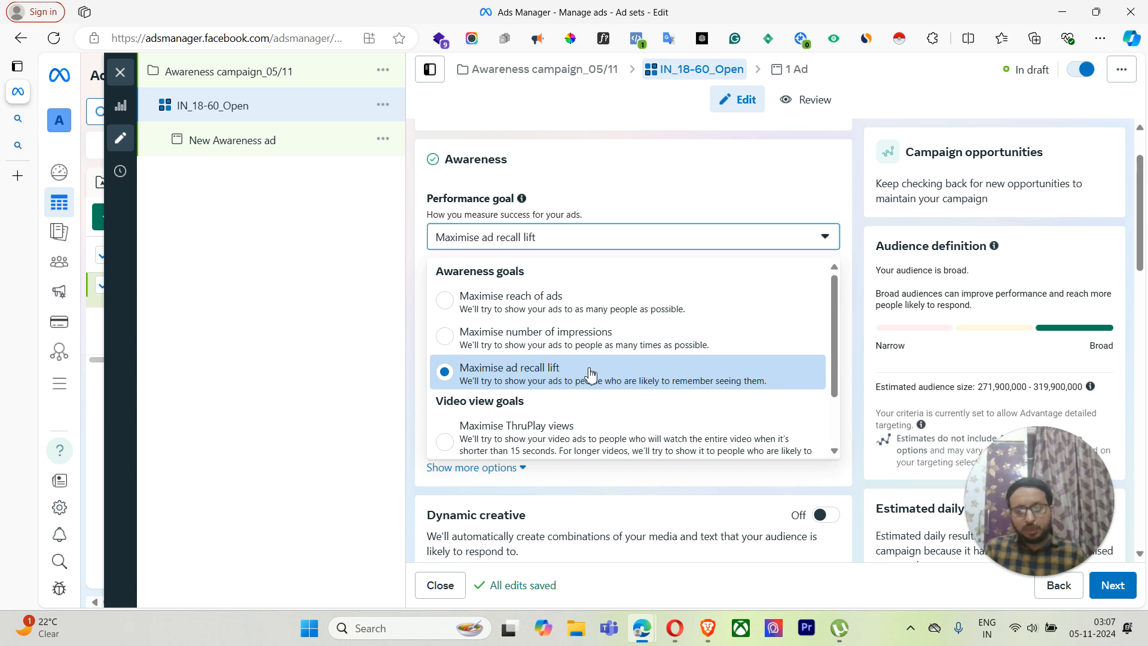
scroll(573, 370, "down", 1)
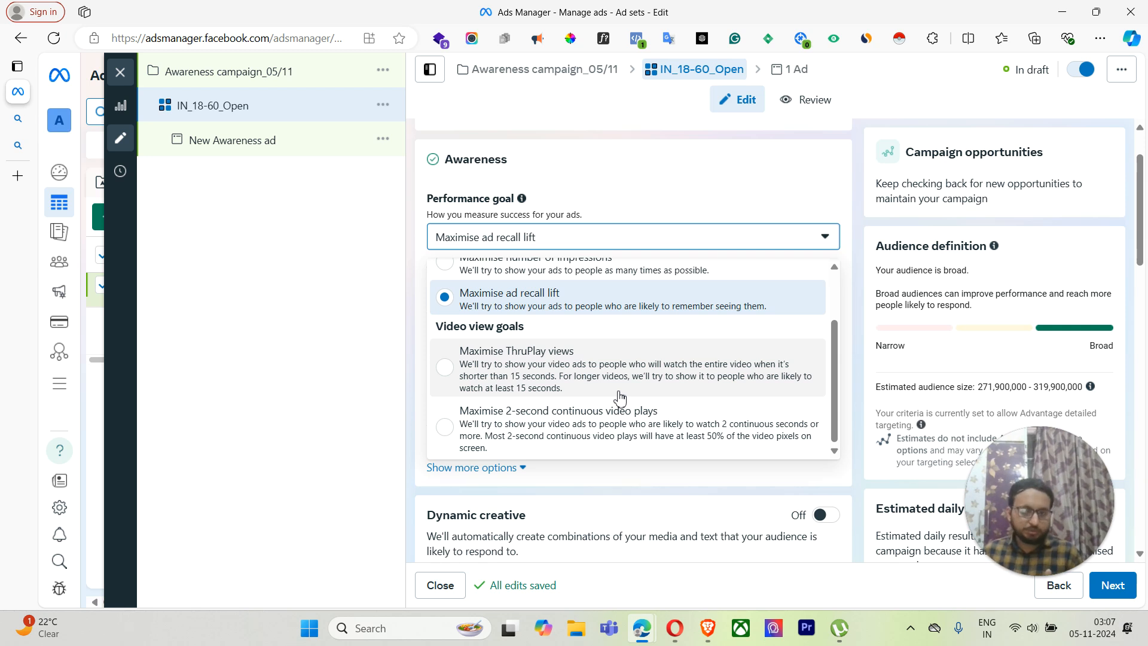
left_click(641, 443)
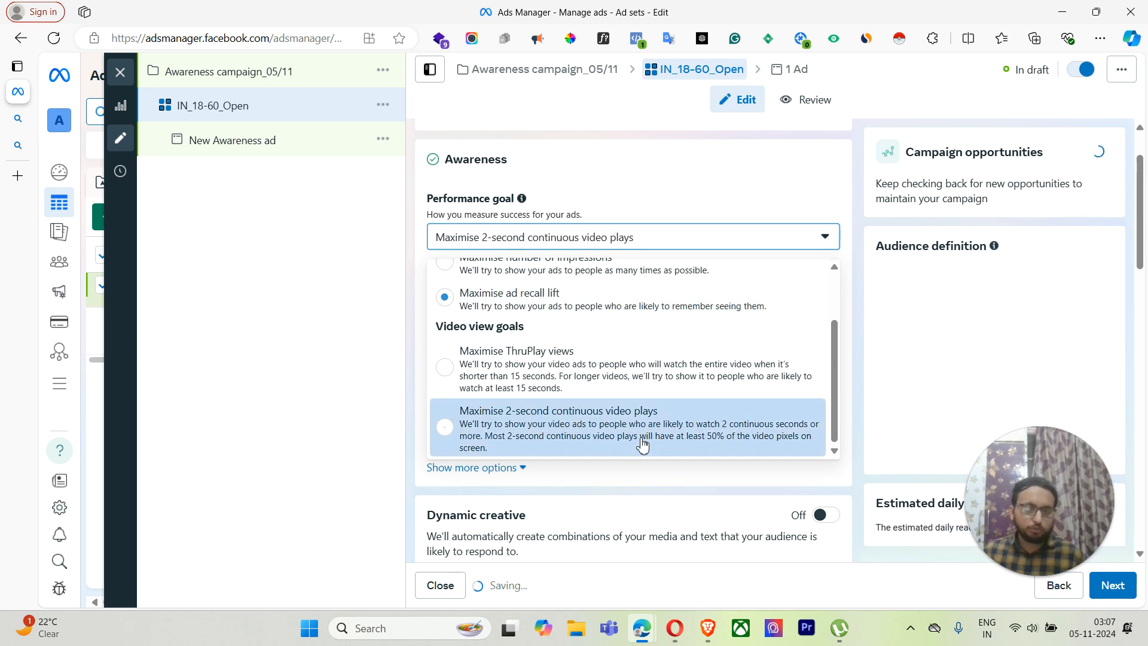
Step: Set the ad set's performance goal to Maximise ThruPlay views and look over the goal options again
left_click(616, 238)
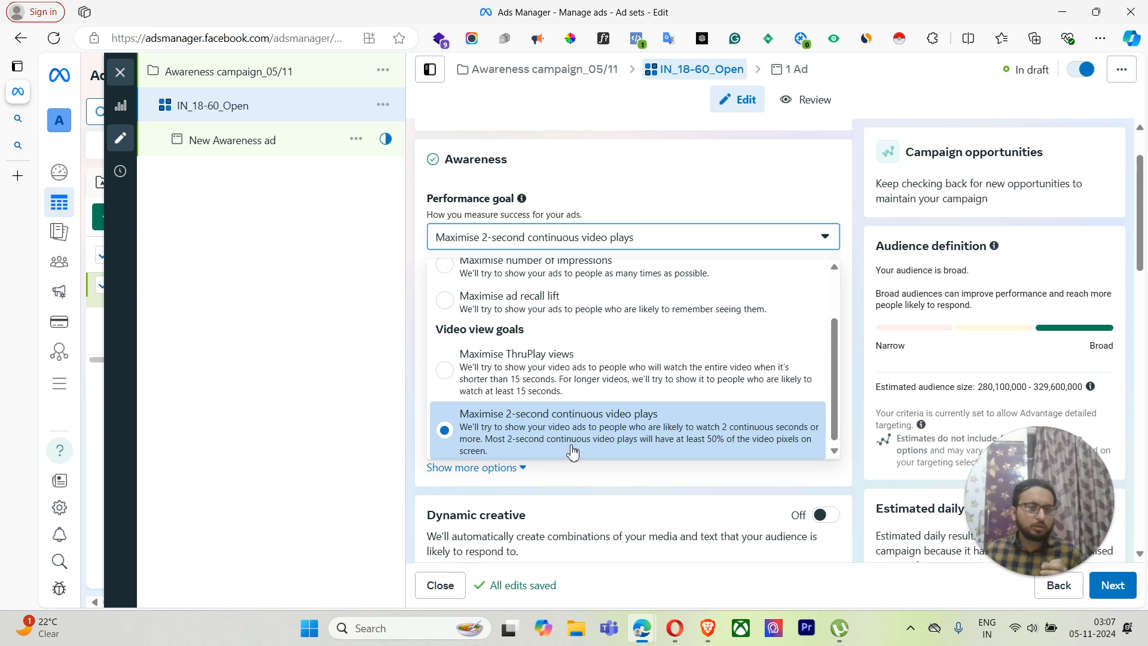
left_click(596, 373)
left_click(620, 245)
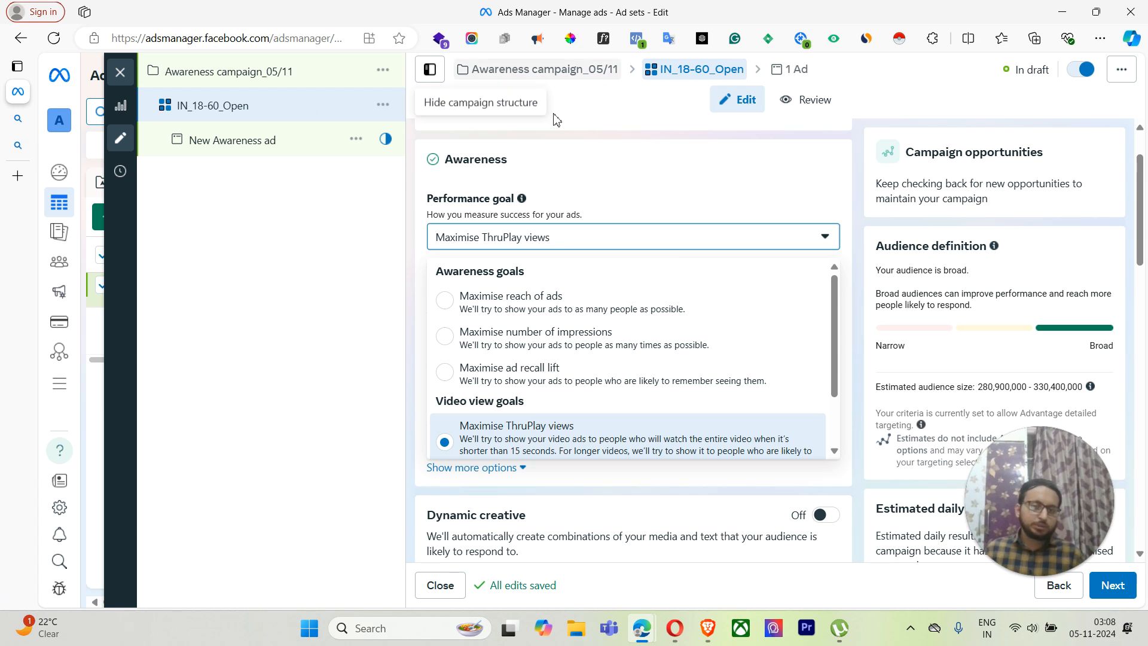
left_click(631, 206)
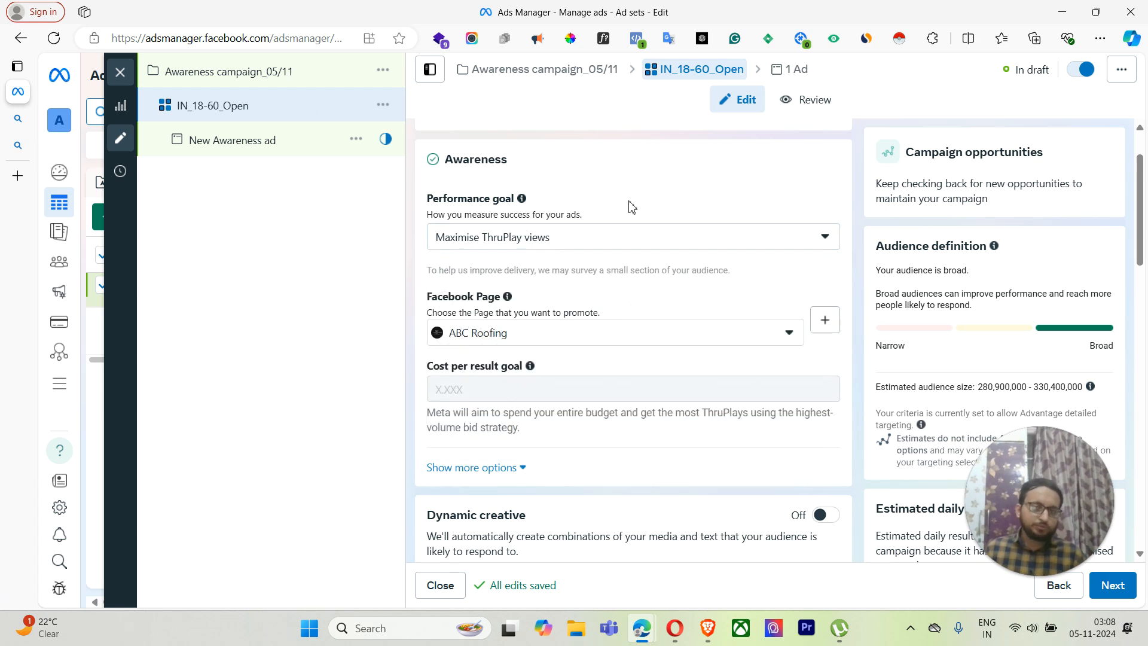
left_click(628, 247)
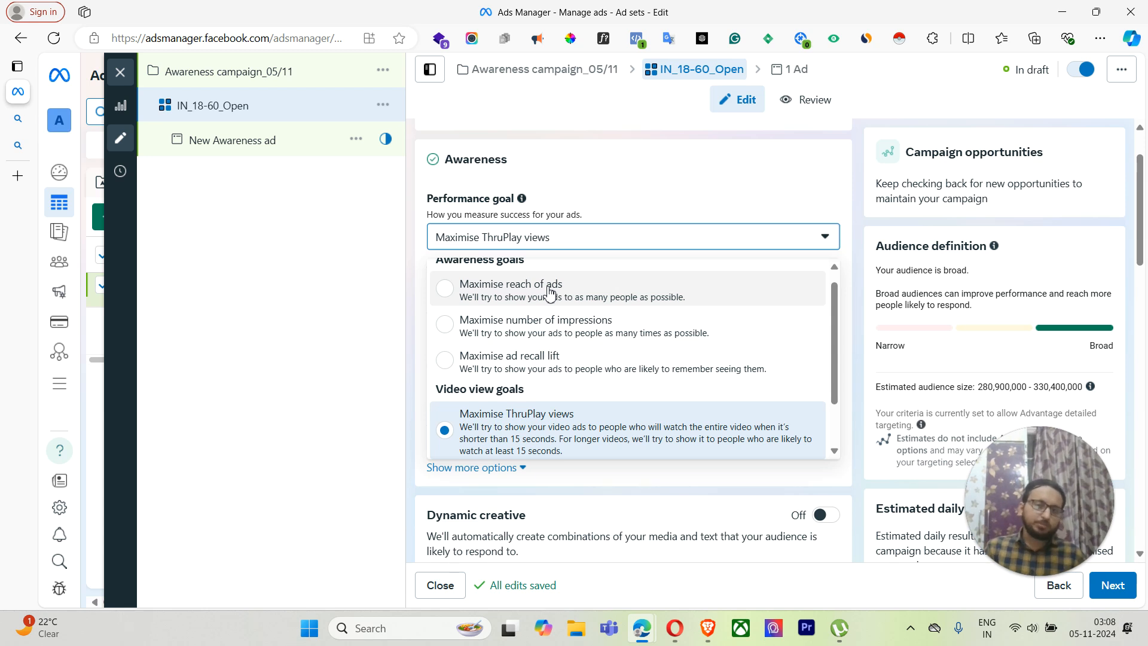
left_click(622, 192)
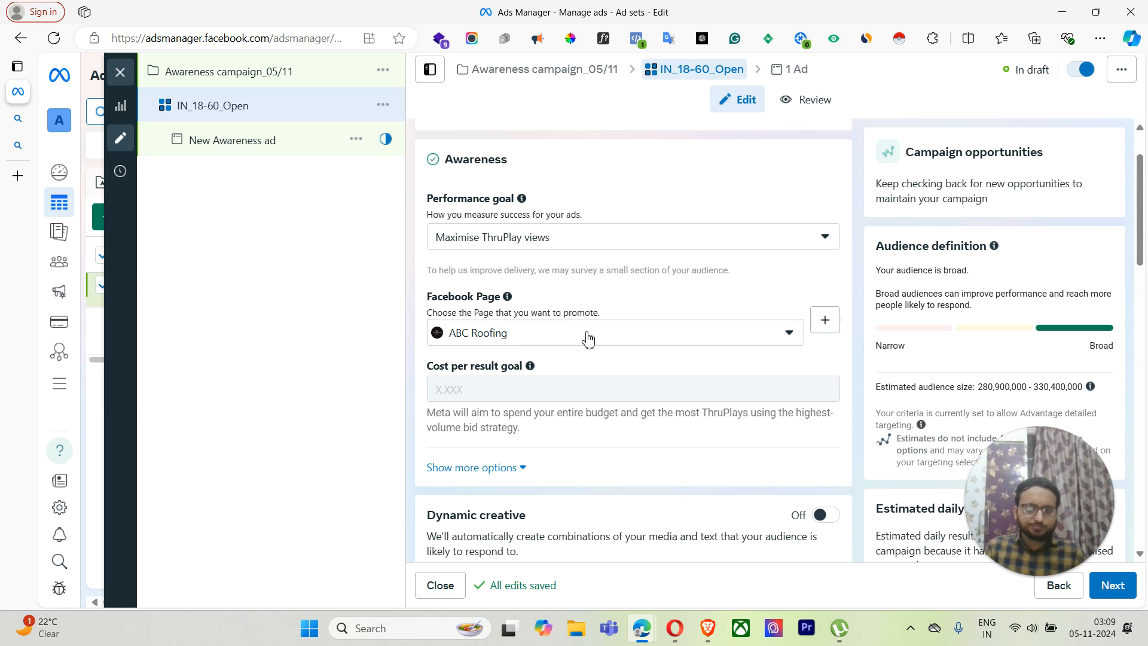
Step: Search the Facebook Pages available for promotion for "abc" and close the list without changing the Page
left_click(653, 343)
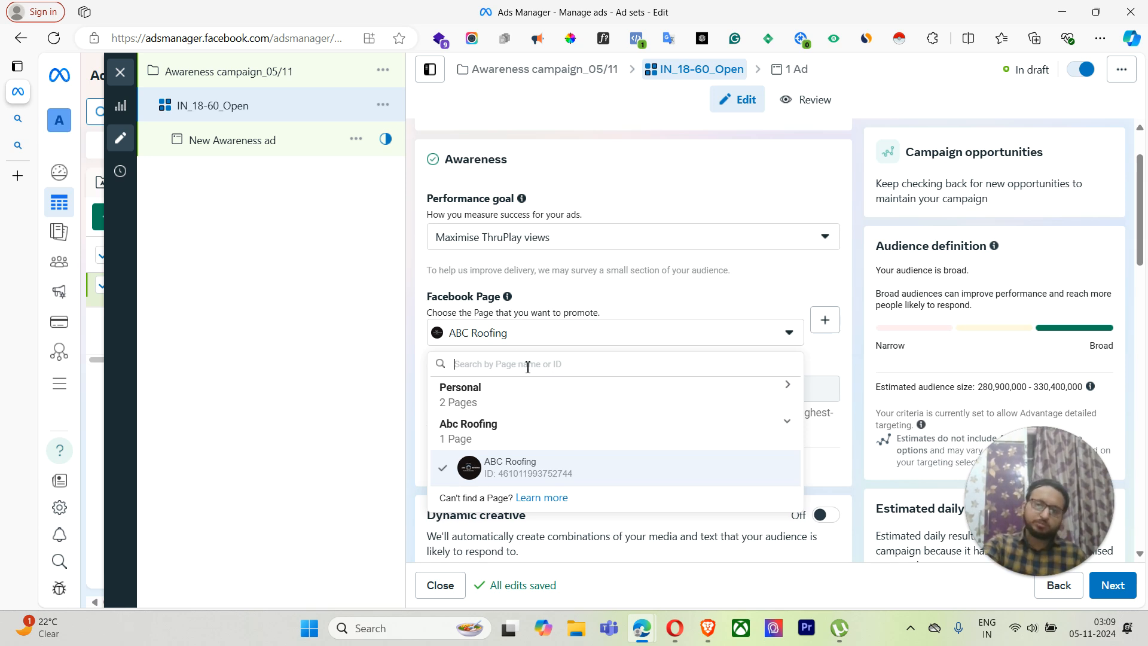
type("abc")
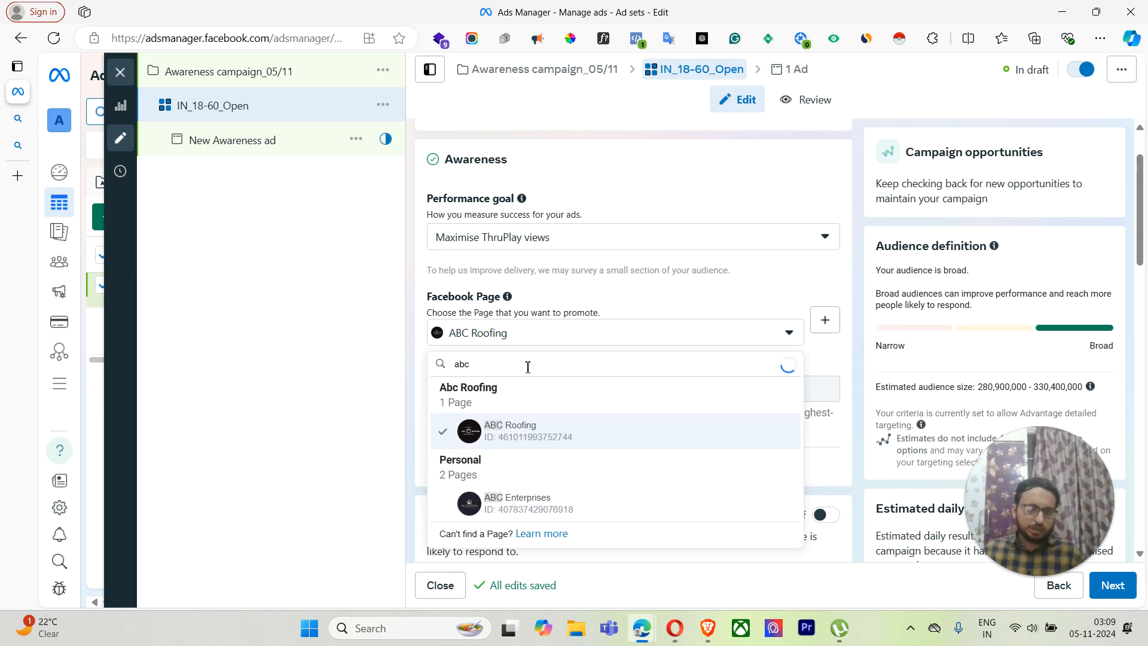
left_click(268, 375)
Step: Check the ad set's budget and schedule settings and reset the start date to today
scroll(665, 405, "down", 4)
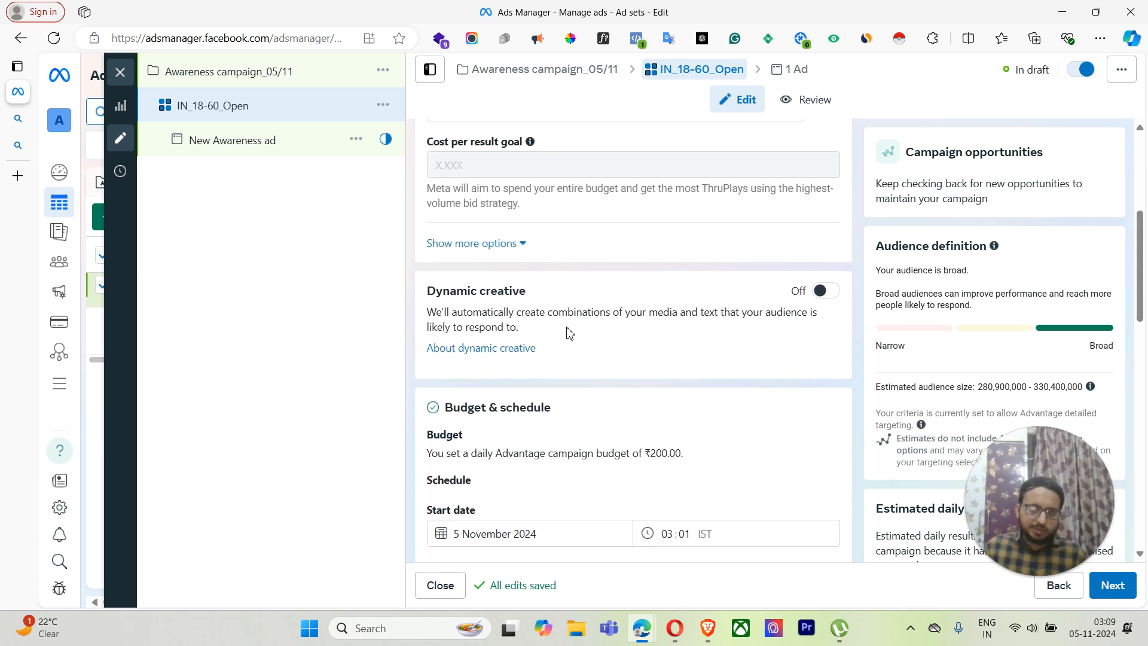
scroll(581, 327, "down", 1)
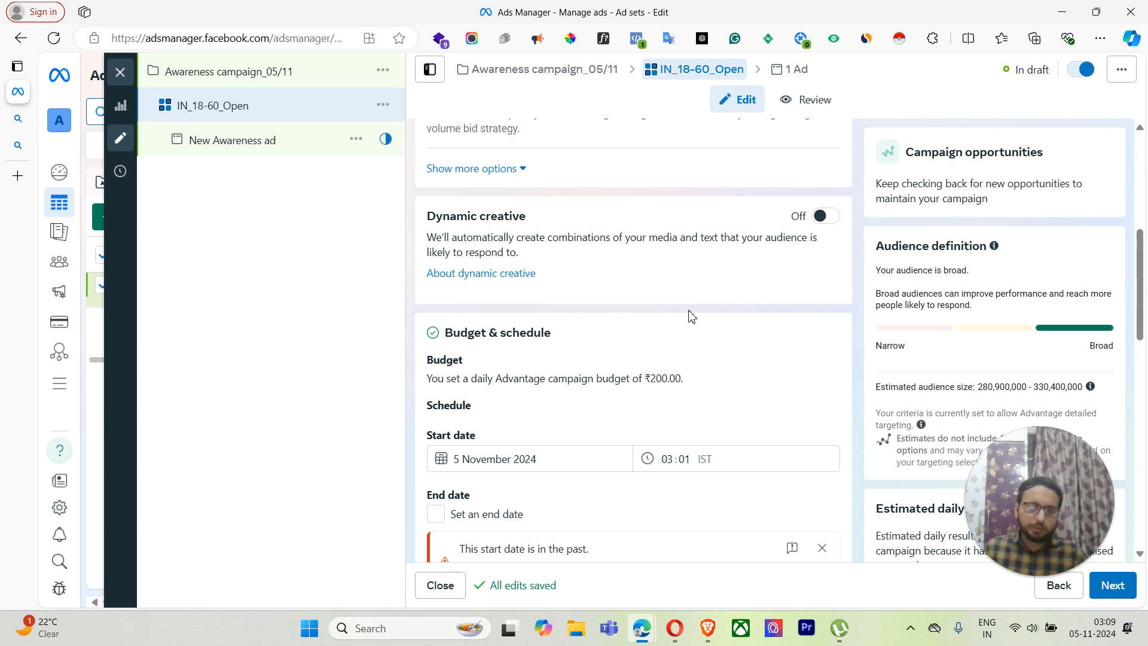
scroll(691, 316, "down", 2)
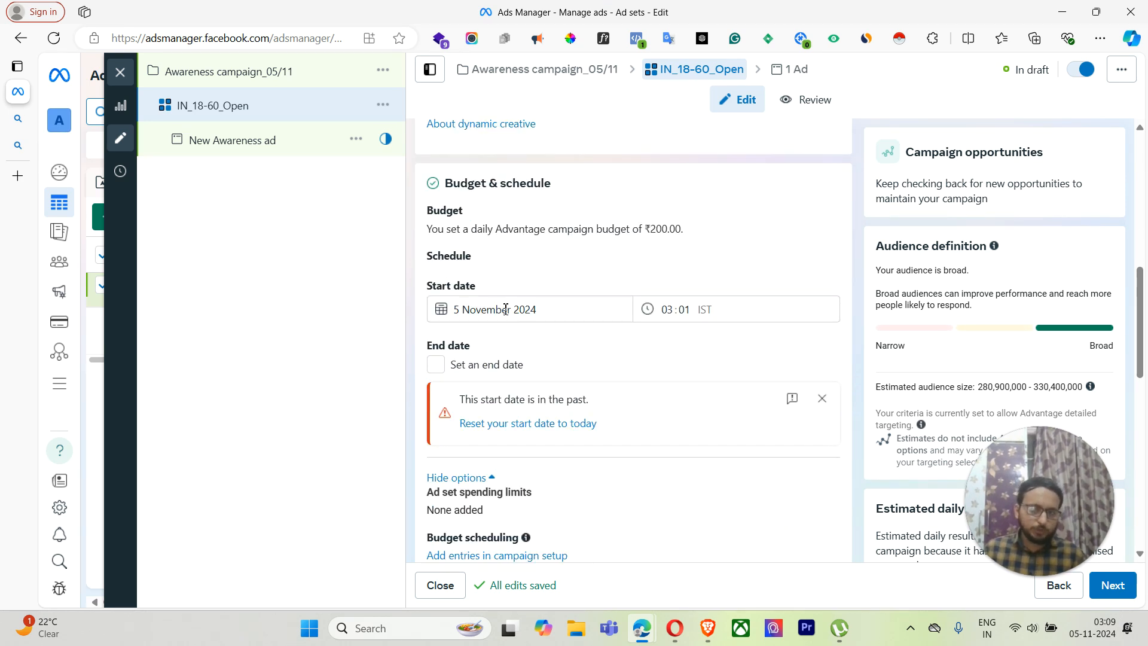
scroll(505, 309, "up", 1)
scroll(507, 272, "down", 2)
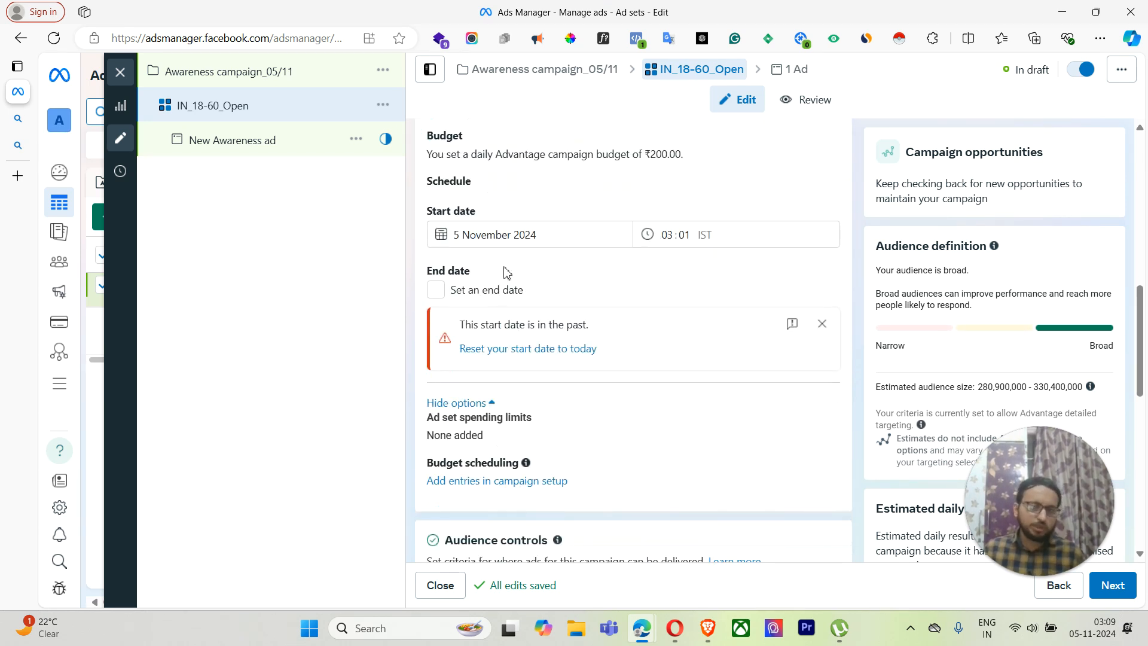
left_click(672, 234)
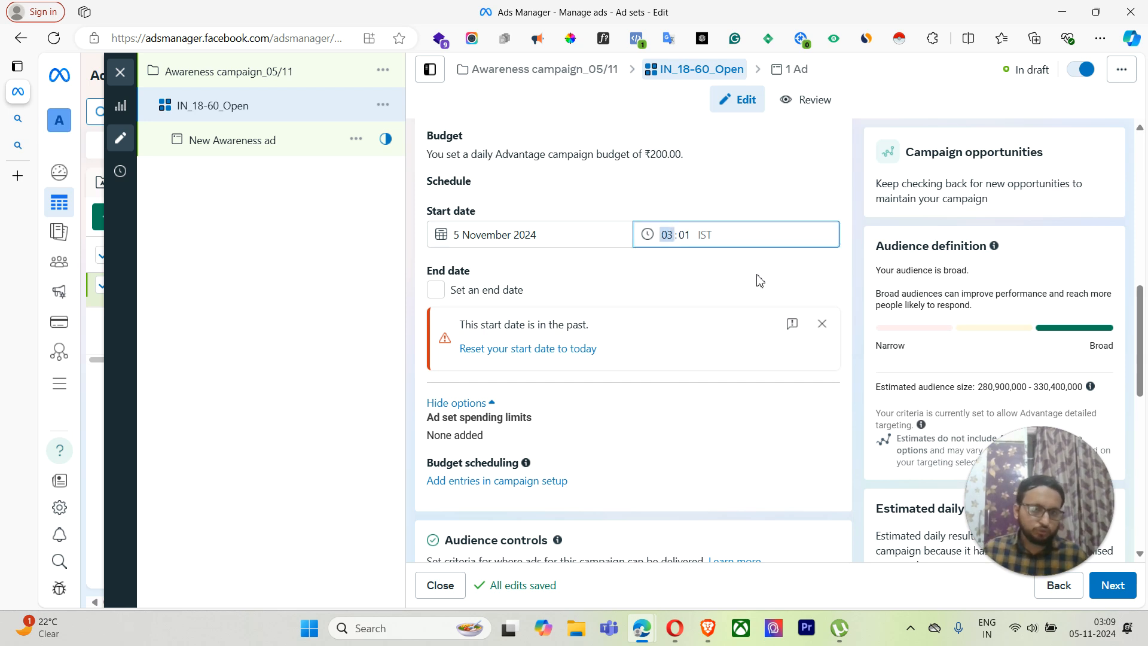
left_click(522, 353)
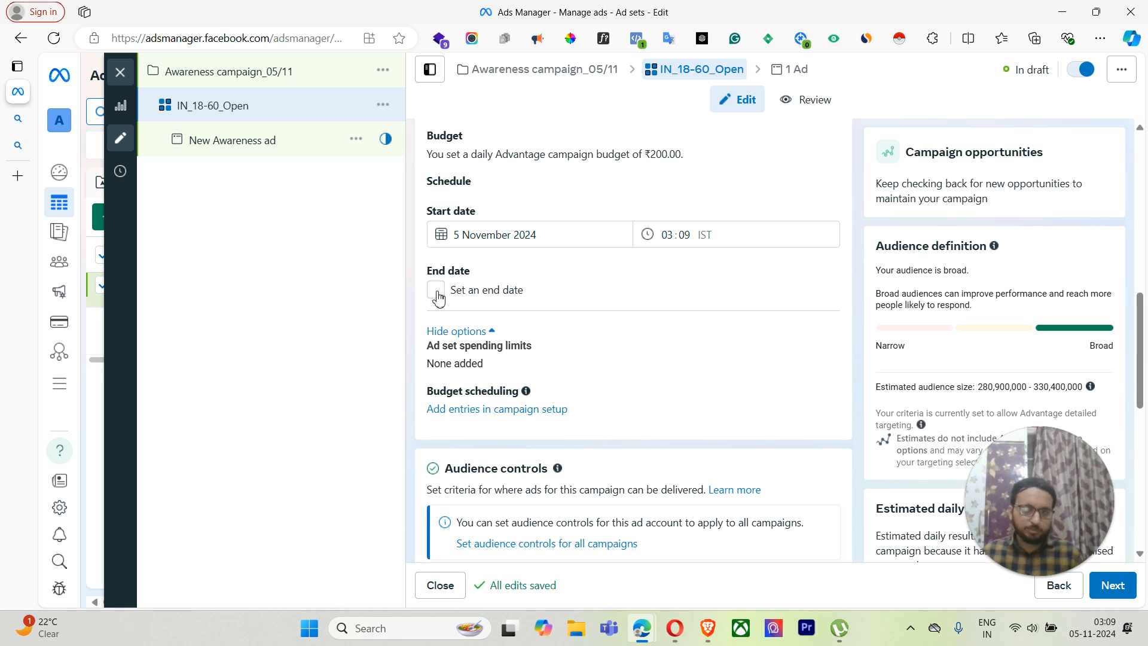
Step: Try adding an end date to the ad set's schedule and turn the end date off again
left_click(435, 290)
left_click(485, 326)
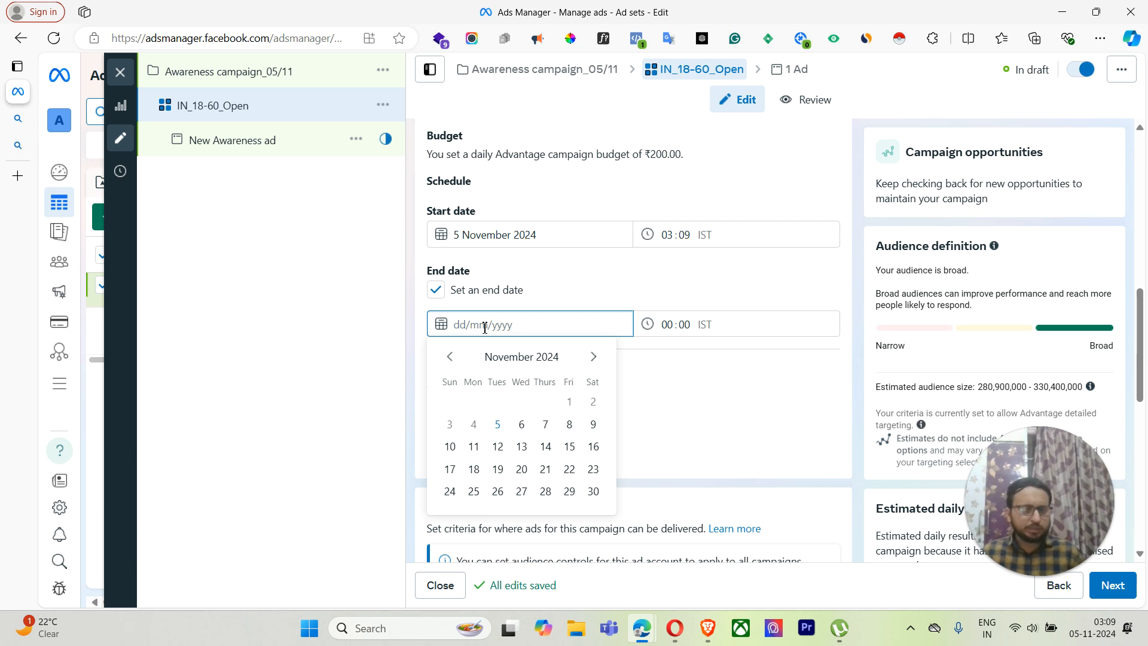
left_click(436, 290)
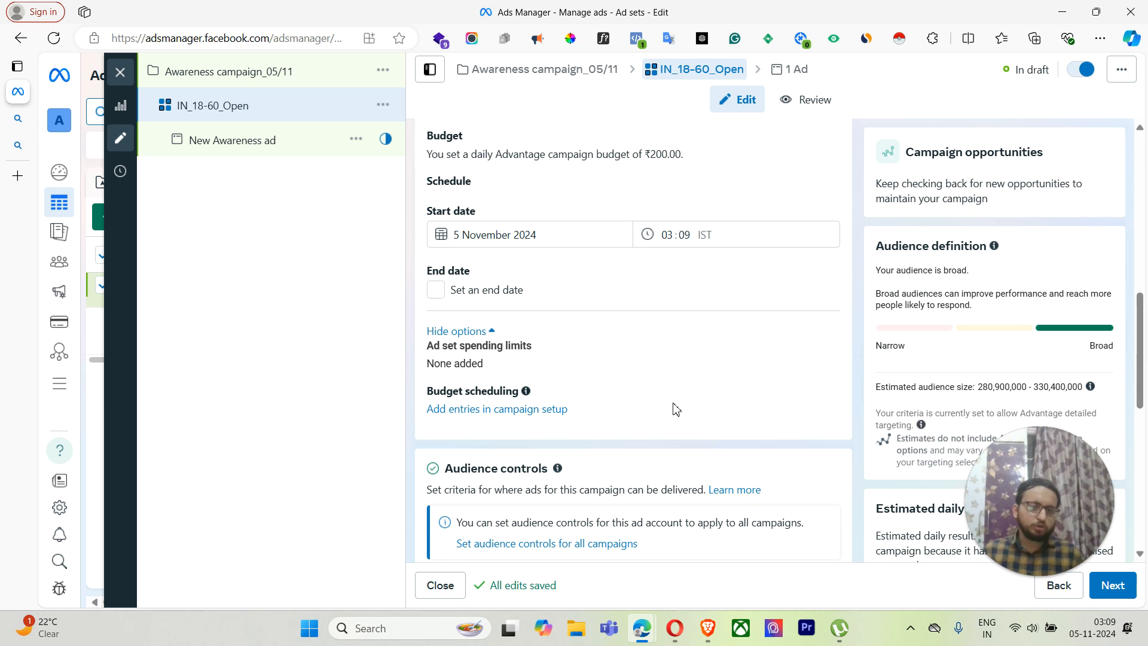
Step: Open the ad set's locations for editing and restrict the India location to Only include cities
scroll(645, 402, "down", 3)
scroll(653, 385, "down", 2)
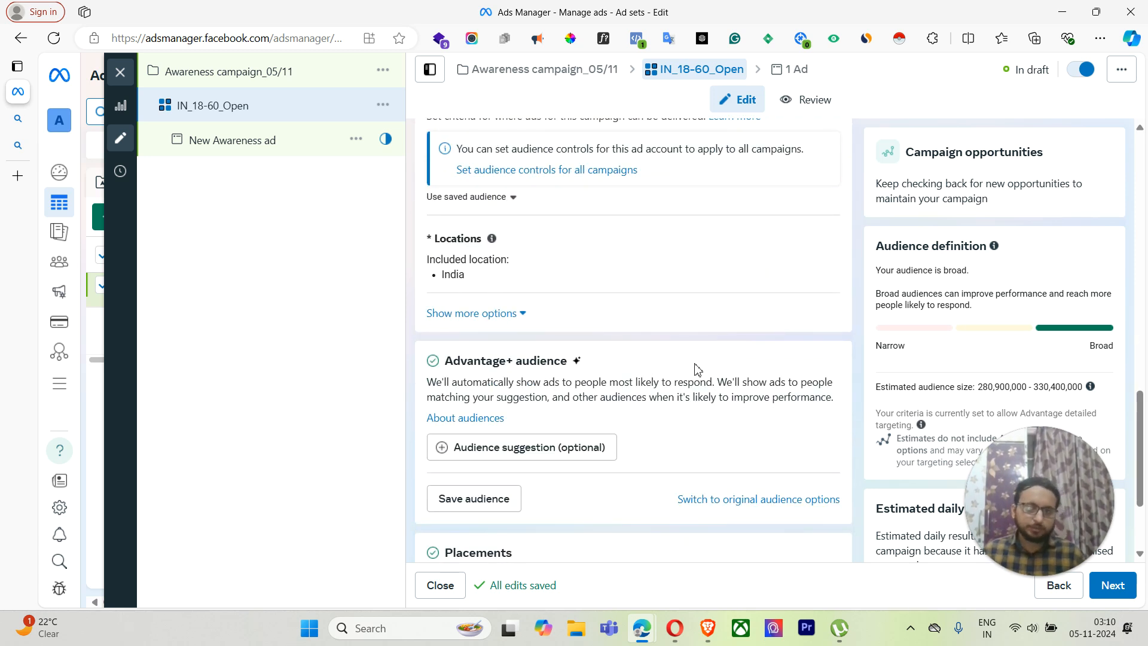
scroll(697, 368, "up", 1)
left_click(821, 318)
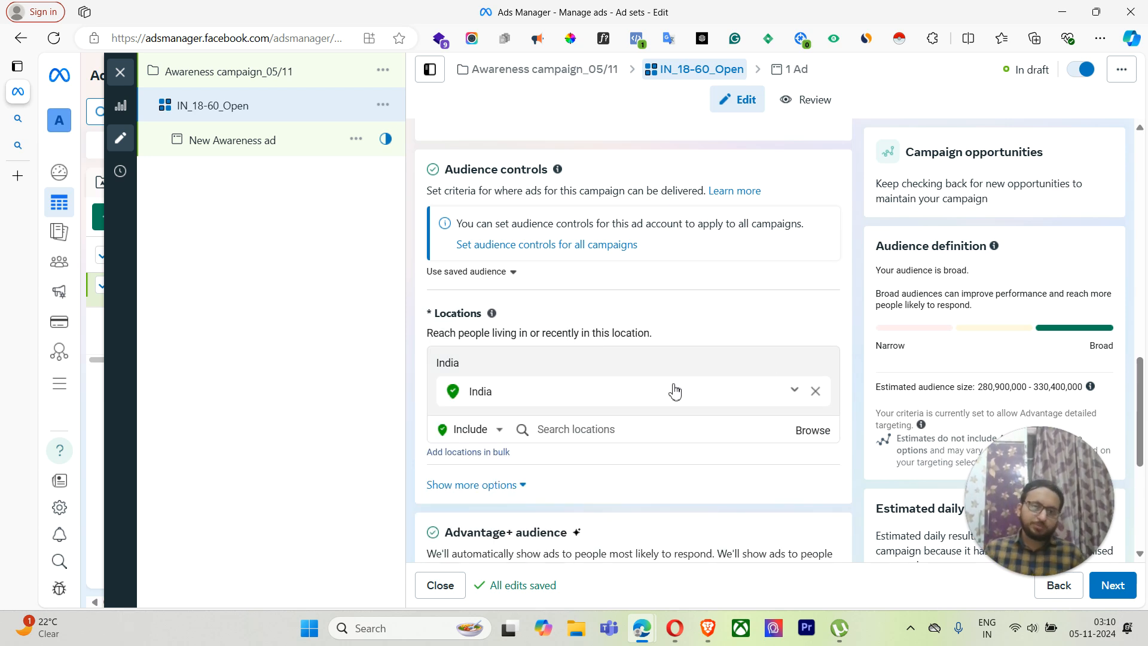
left_click(796, 392)
left_click(771, 456)
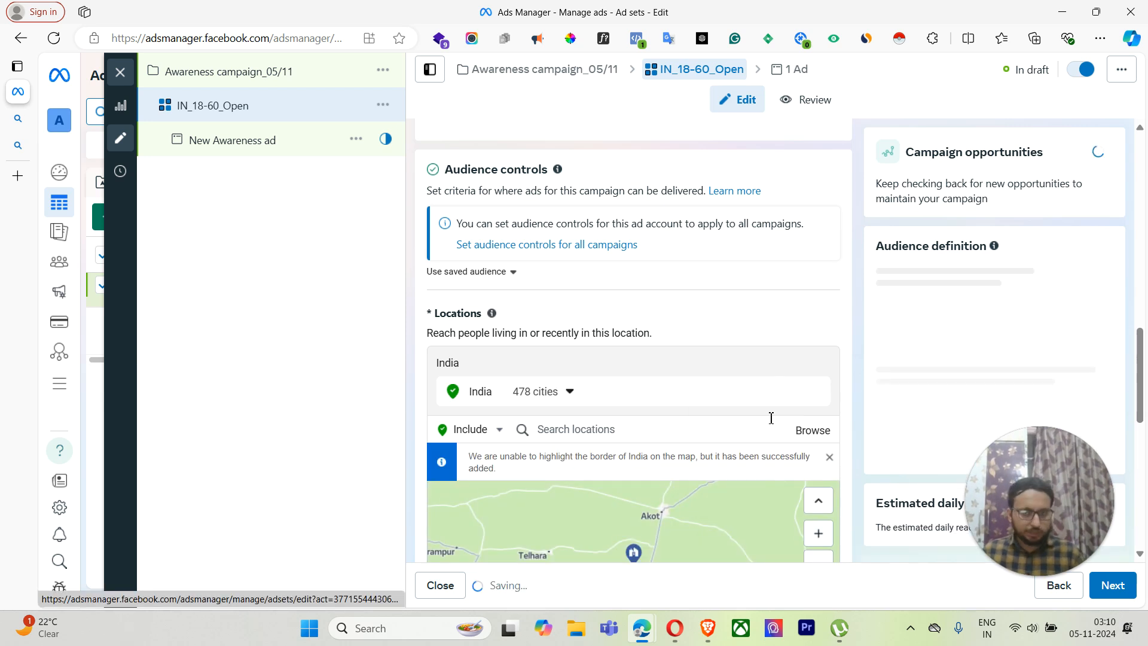
Step: Examine the full list of targeted towns and cities in India by population size, and check the location's inclusion options
left_click(571, 399)
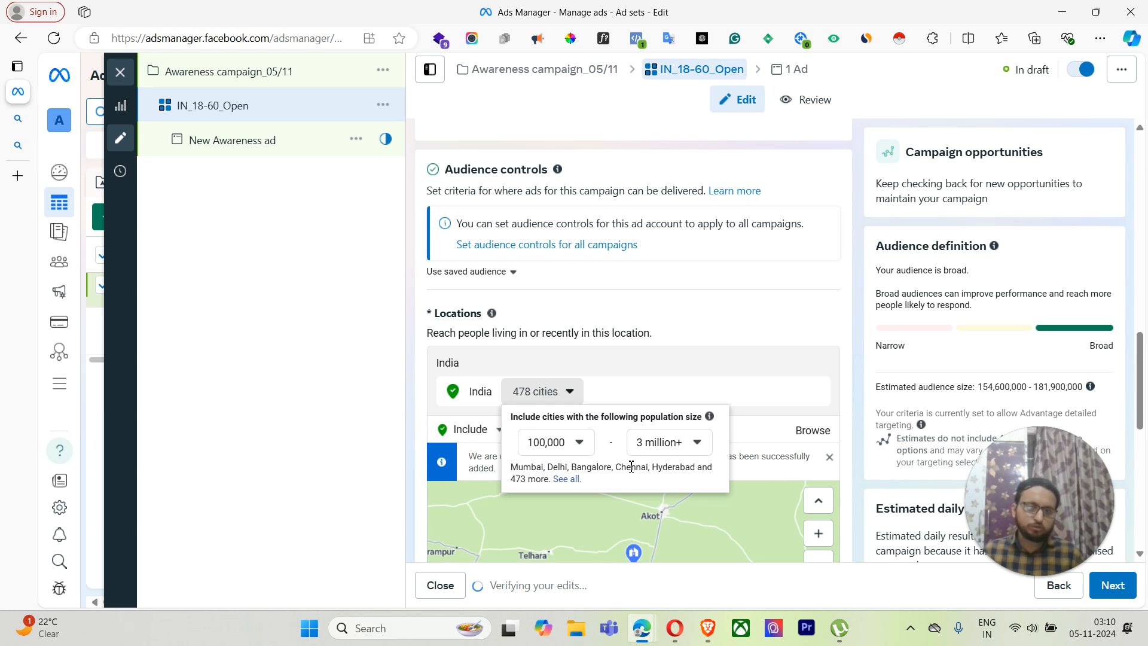
left_click(567, 478)
scroll(616, 337, "down", 5)
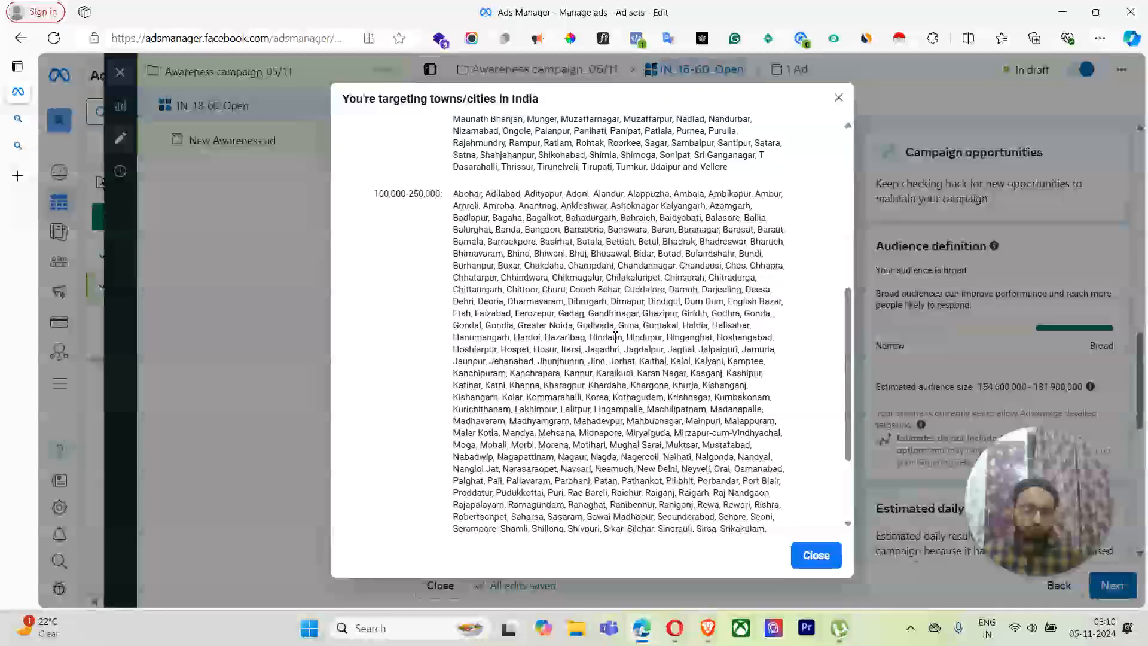
scroll(615, 336, "down", 5)
scroll(454, 346, "up", 8)
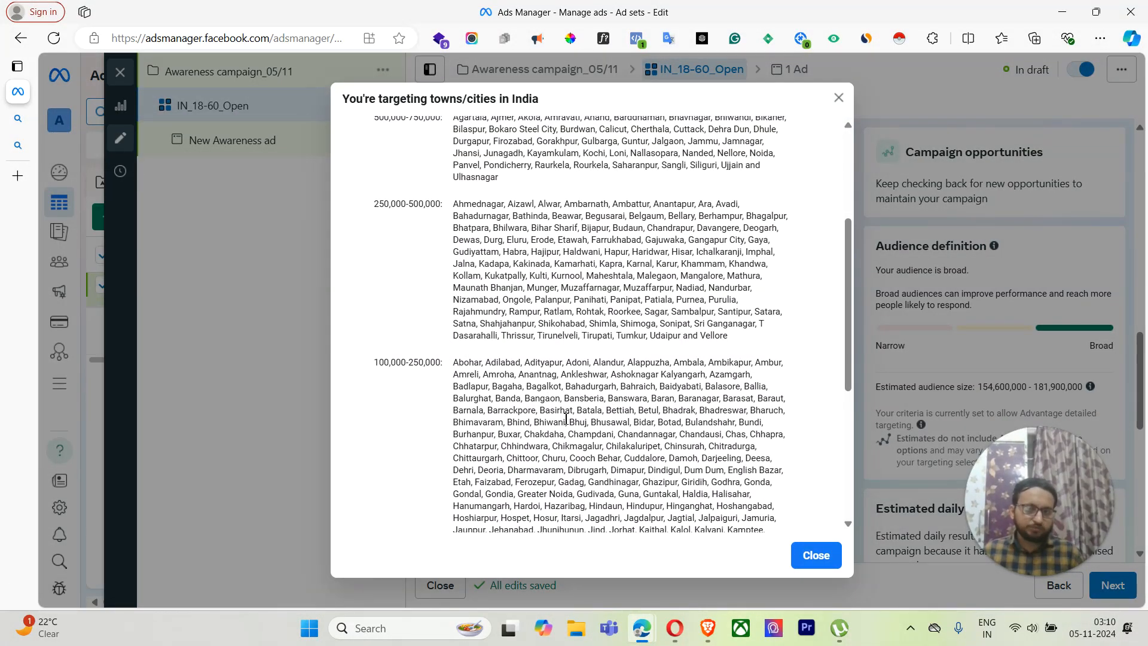
scroll(567, 418, "down", 3)
scroll(598, 400, "up", 4)
scroll(616, 388, "down", 3)
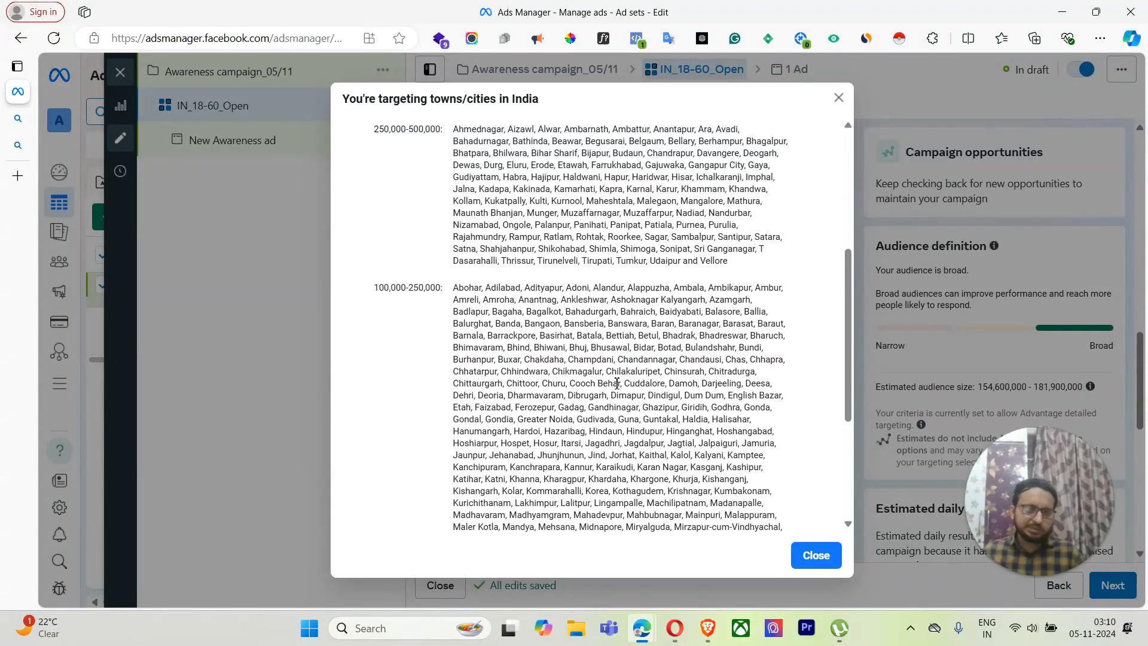
scroll(630, 389, "up", 3)
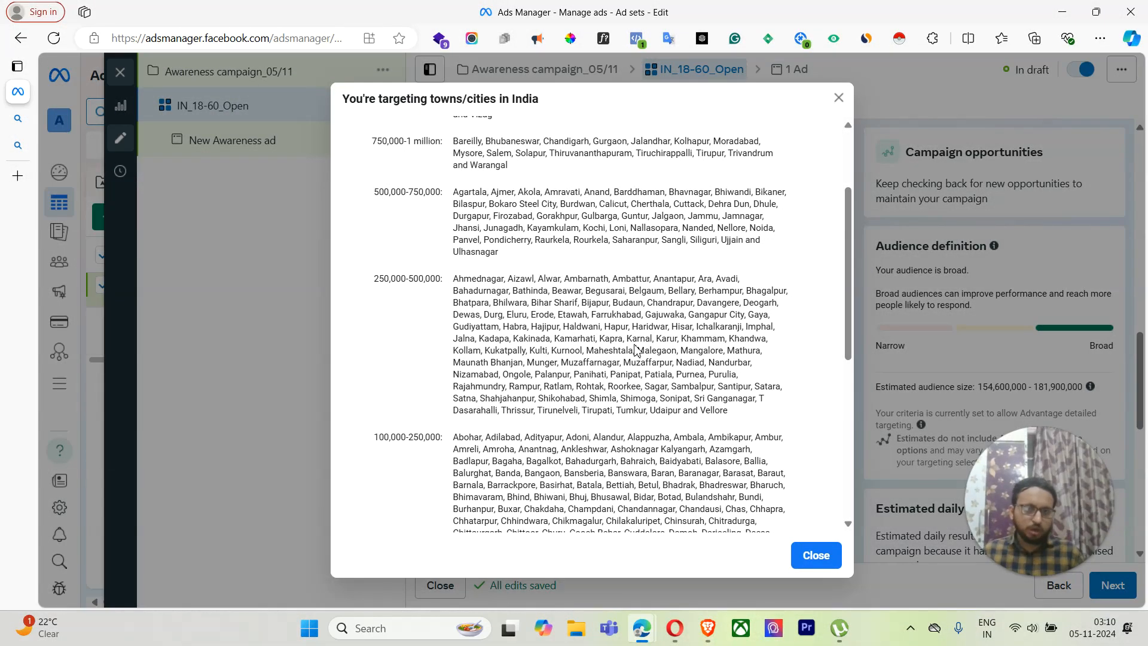
scroll(636, 349, "up", 3)
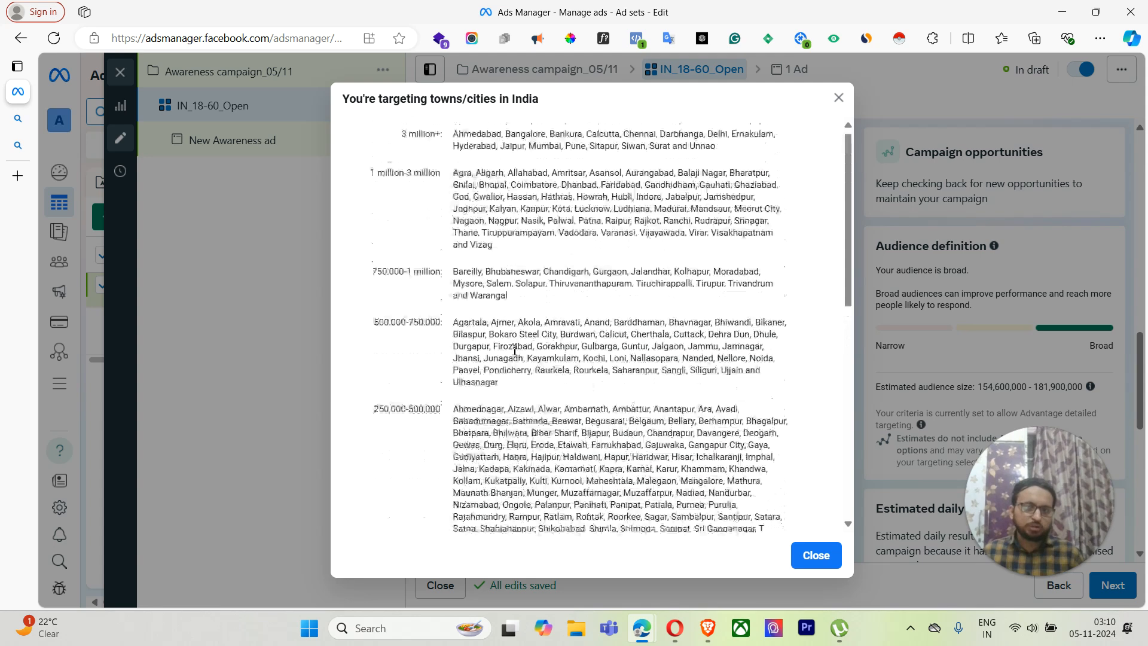
left_click(839, 99)
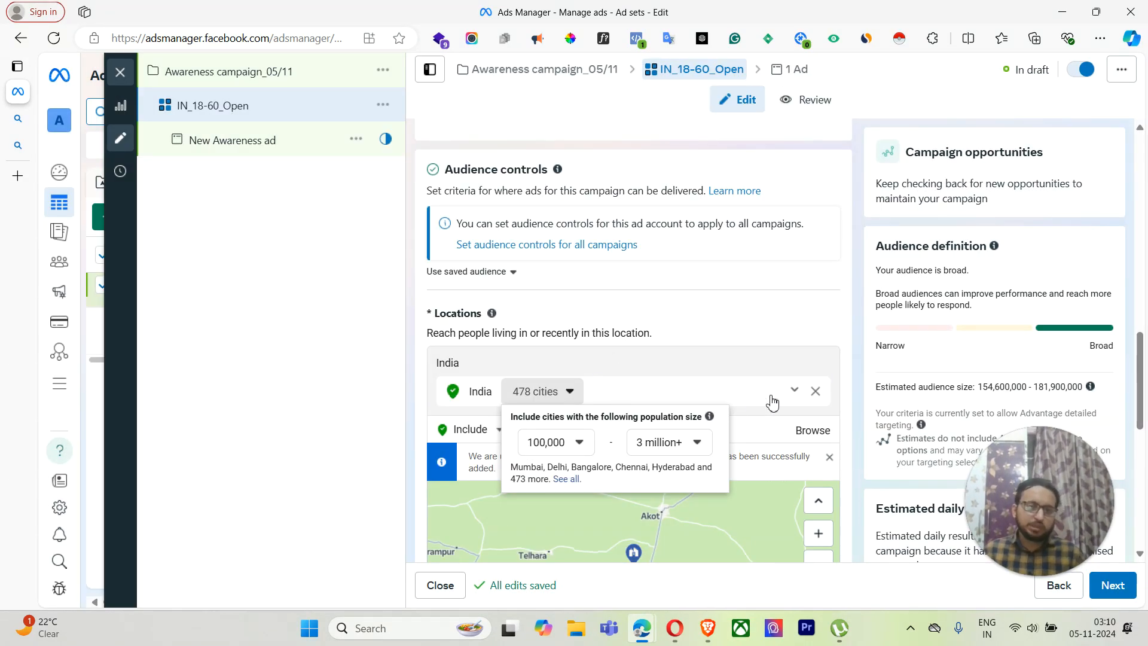
left_click(793, 392)
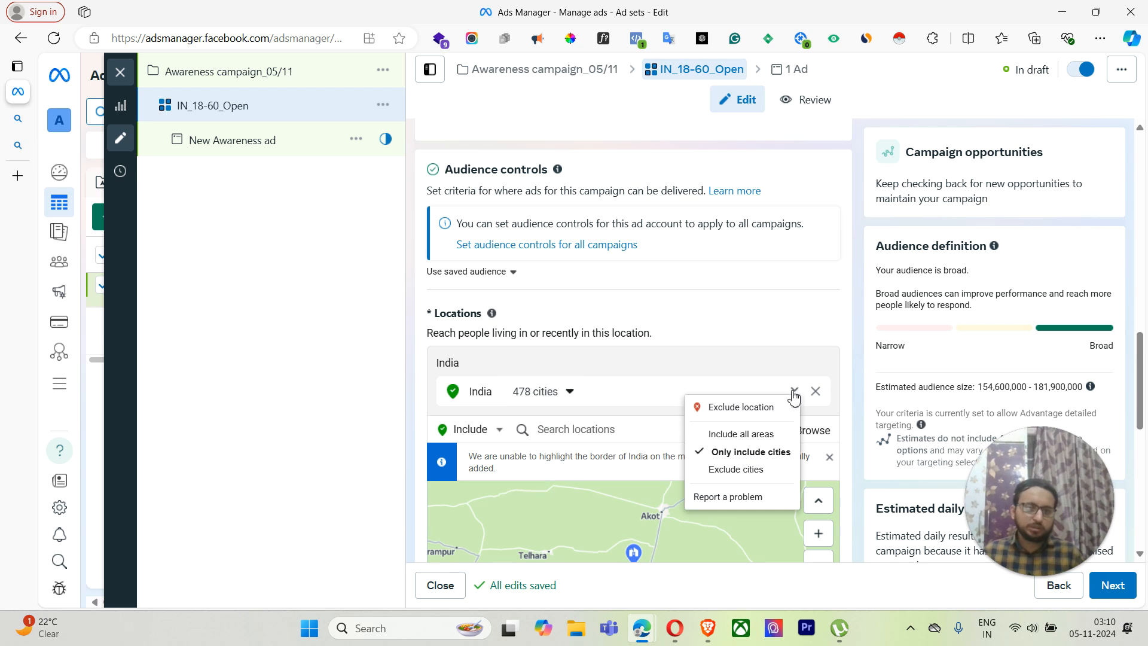
left_click(772, 337)
Step: Switch the ad set from Advantage+ audience to the original audience options
scroll(564, 377, "down", 3)
scroll(685, 269, "up", 1)
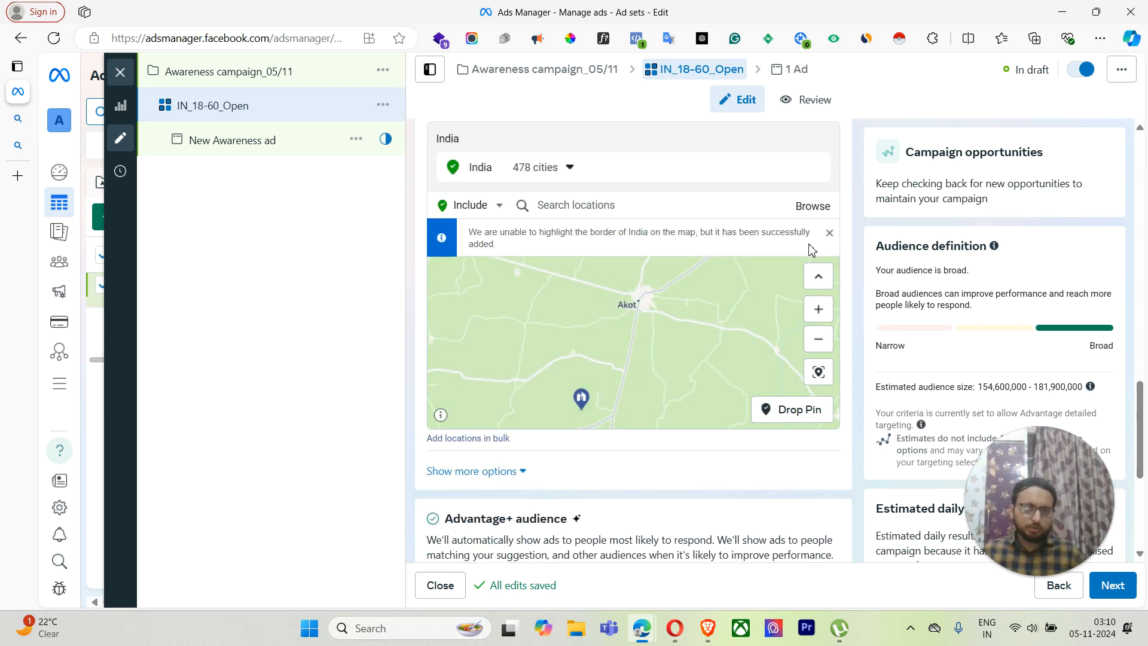
scroll(811, 250, "down", 1)
scroll(435, 384, "down", 3)
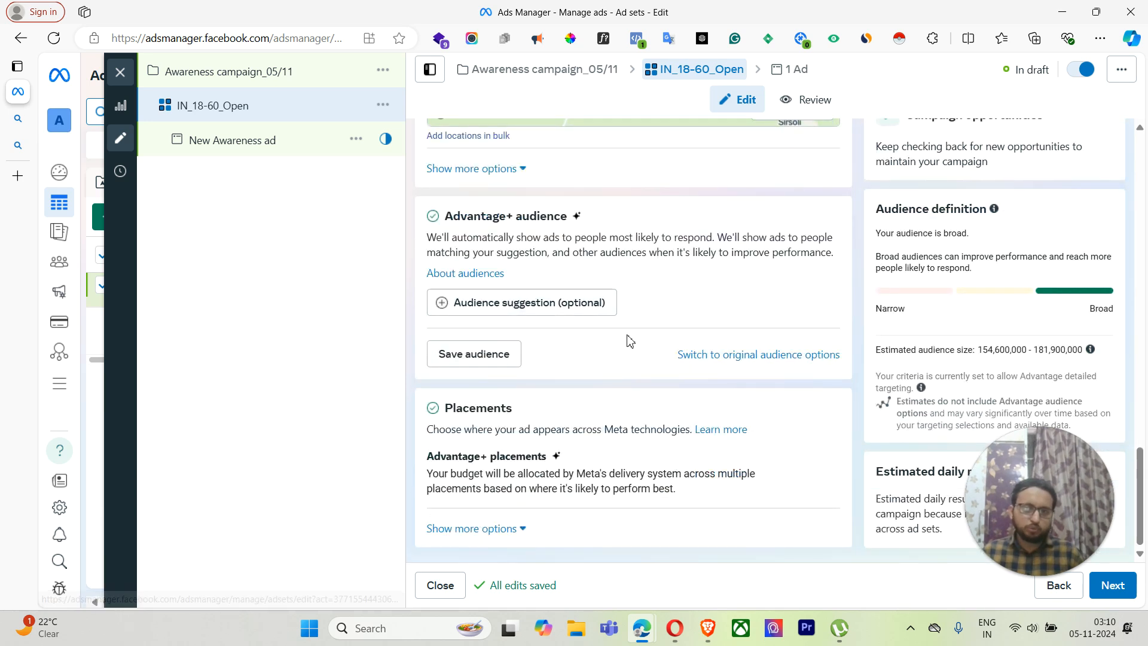
left_click(719, 356)
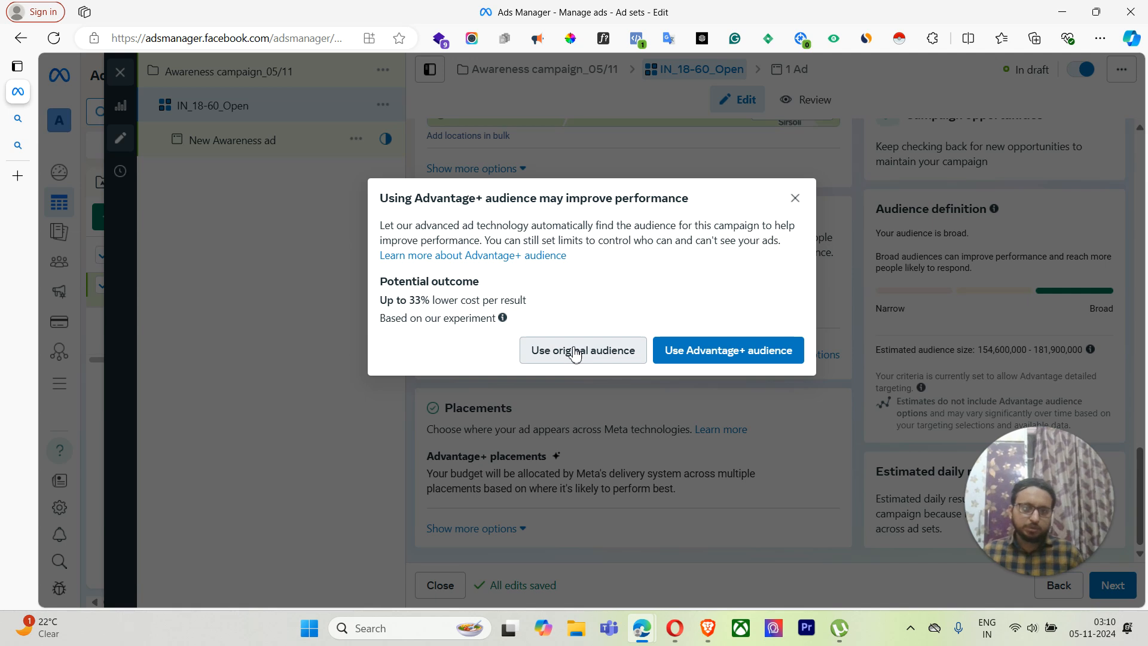
left_click(575, 352)
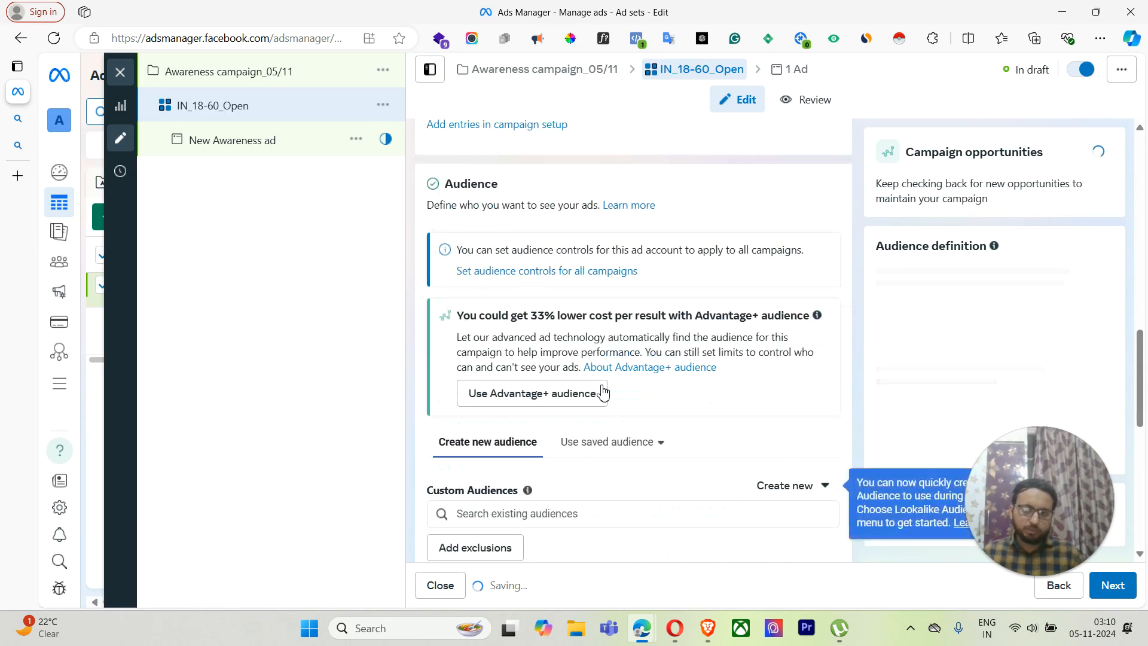
Step: Look over the minimum age options without changing the age range and set the audience gender to Men
scroll(602, 394, "down", 8)
scroll(532, 305, "up", 2)
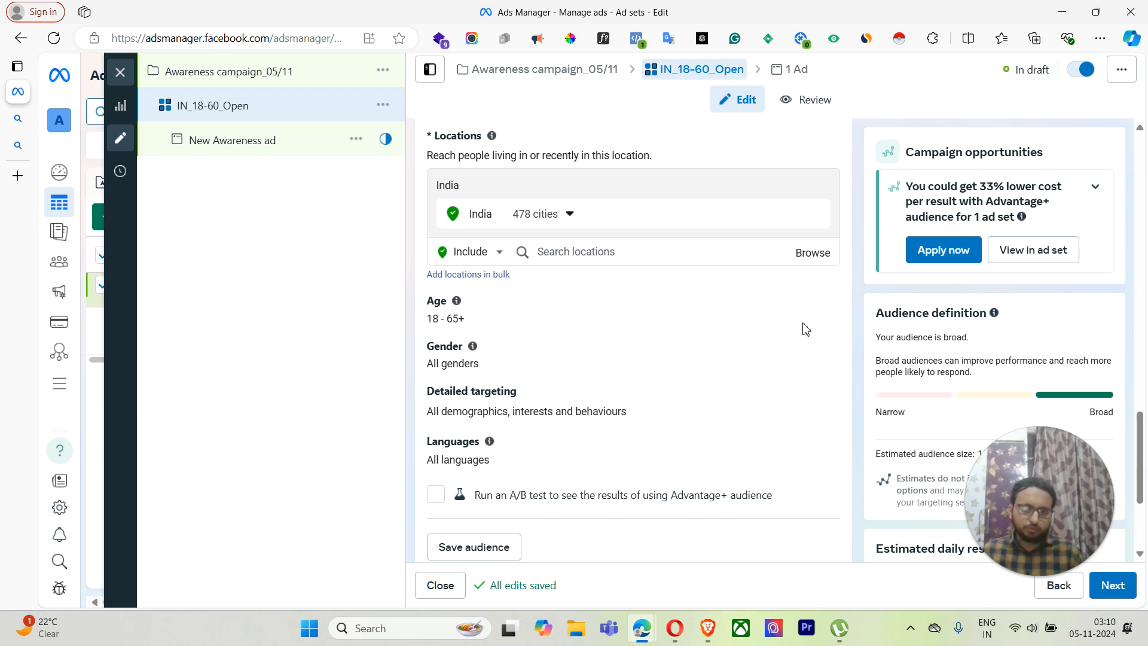
left_click(821, 303)
left_click(460, 324)
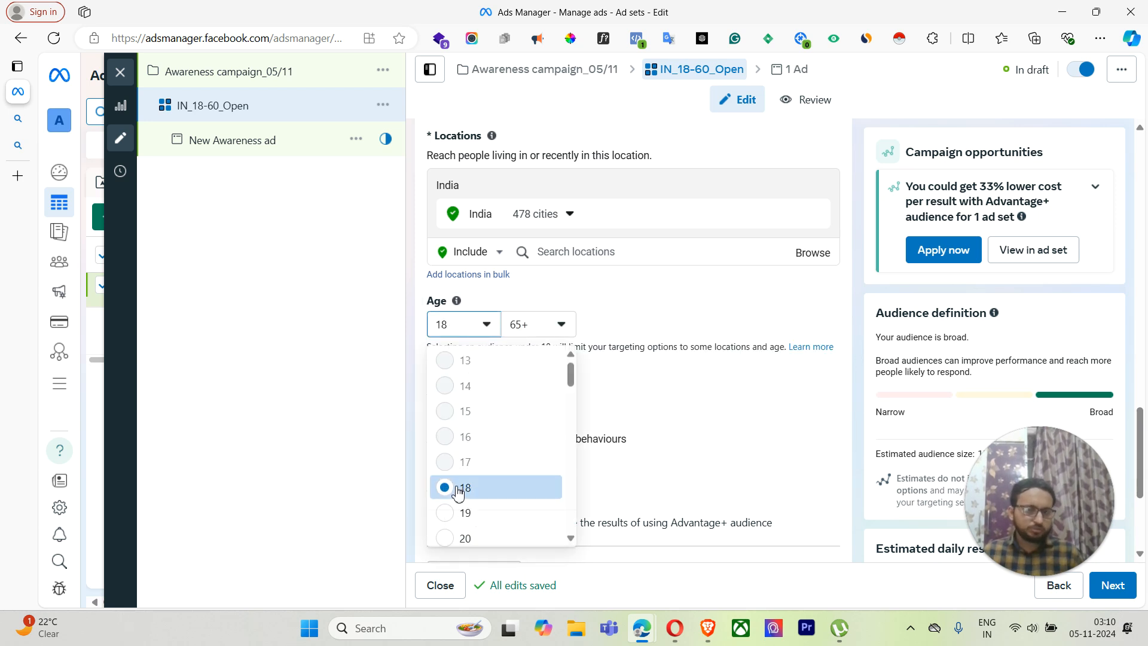
scroll(512, 464, "down", 4)
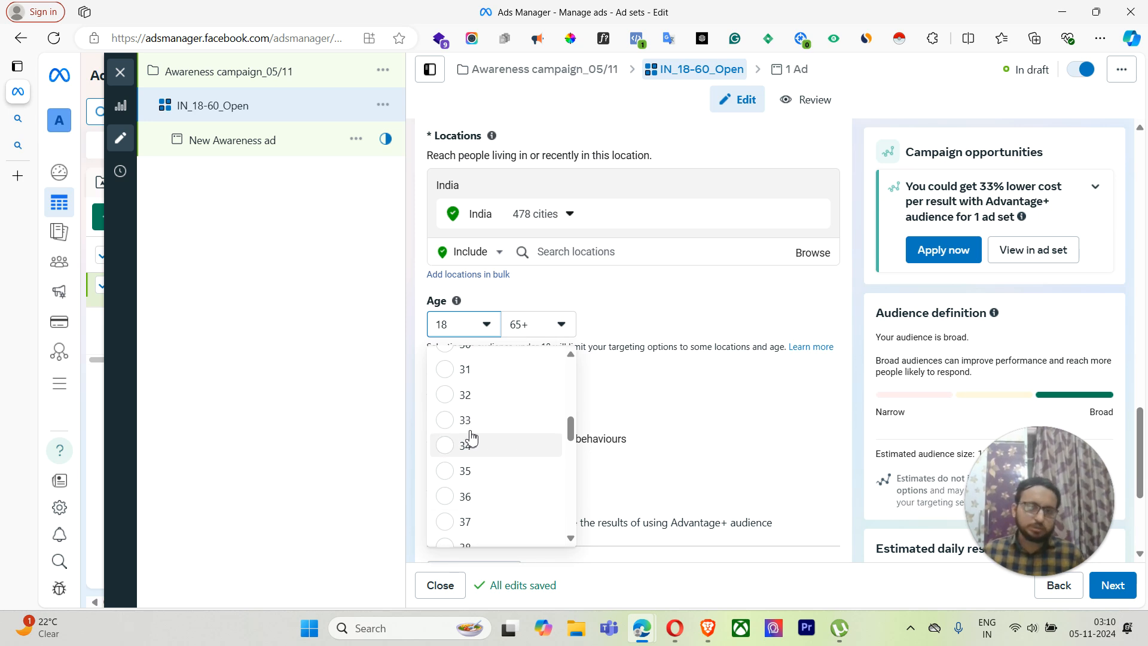
left_click(311, 399)
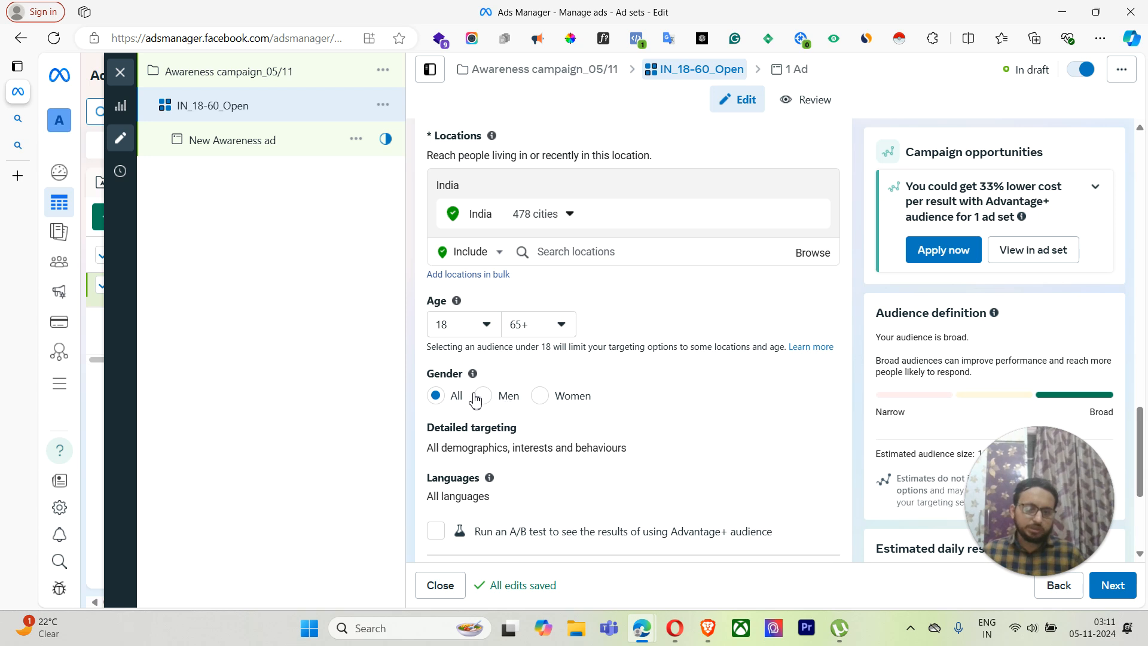
left_click(484, 396)
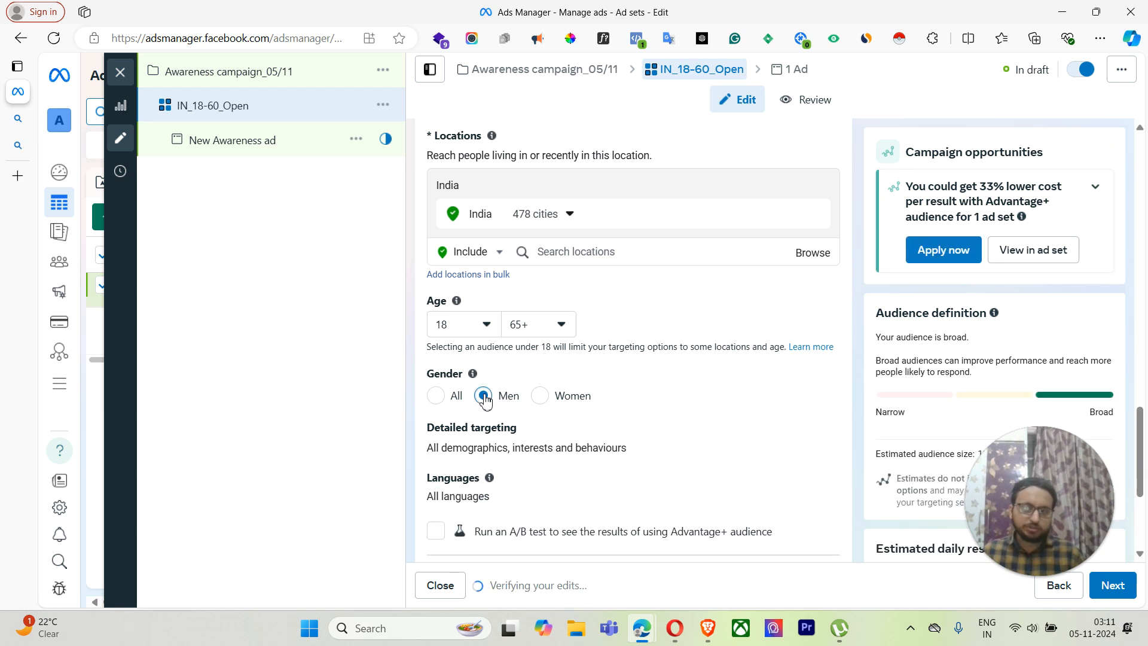
Step: Open the audience's detailed targeting for editing, ready to add demographics, interests or behaviours
scroll(598, 404, "down", 3)
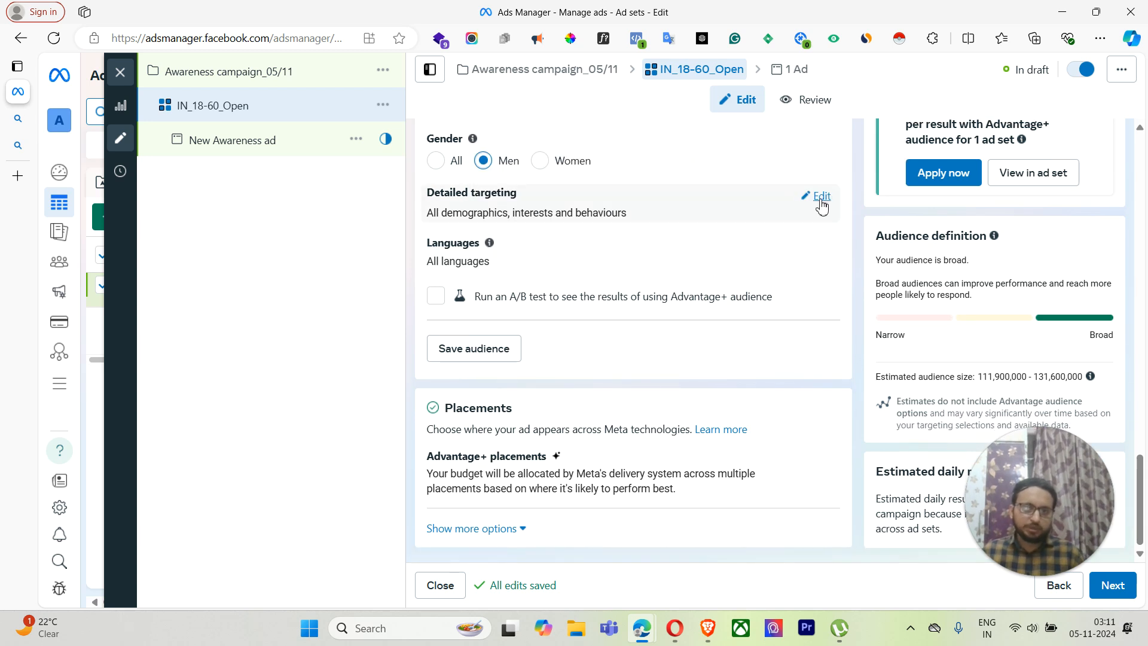
left_click(816, 197)
left_click(529, 232)
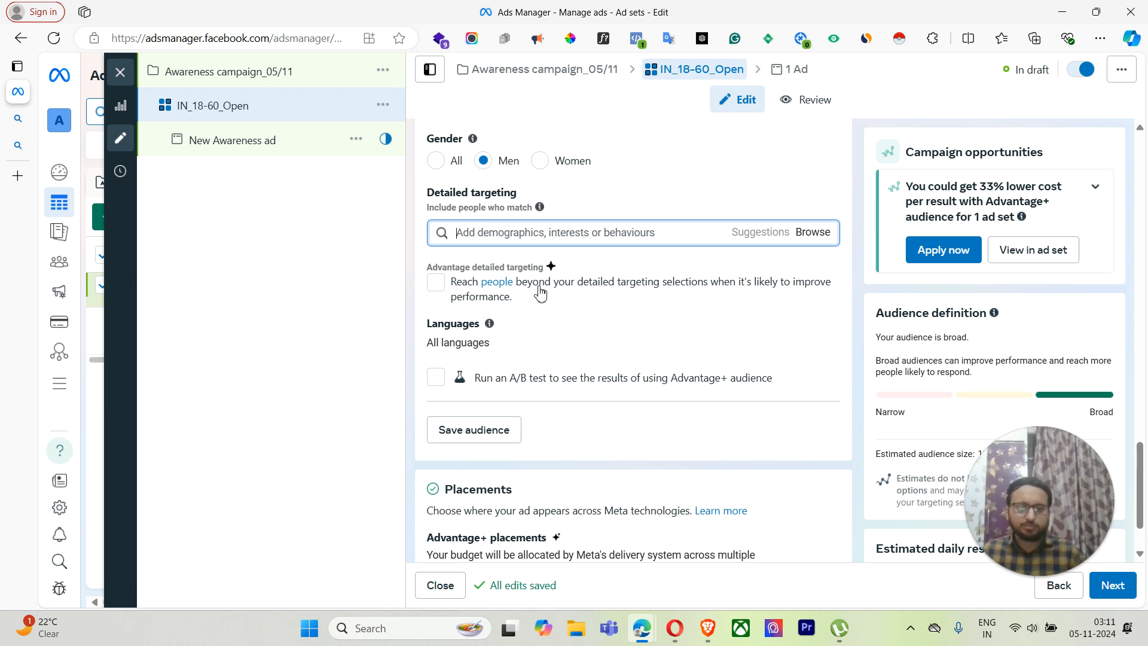
Step: Switch the ad set to manual placements and deselect the Audience Network, Messenger and Facebook platforms, leaving only Instagram
scroll(615, 410, "down", 1)
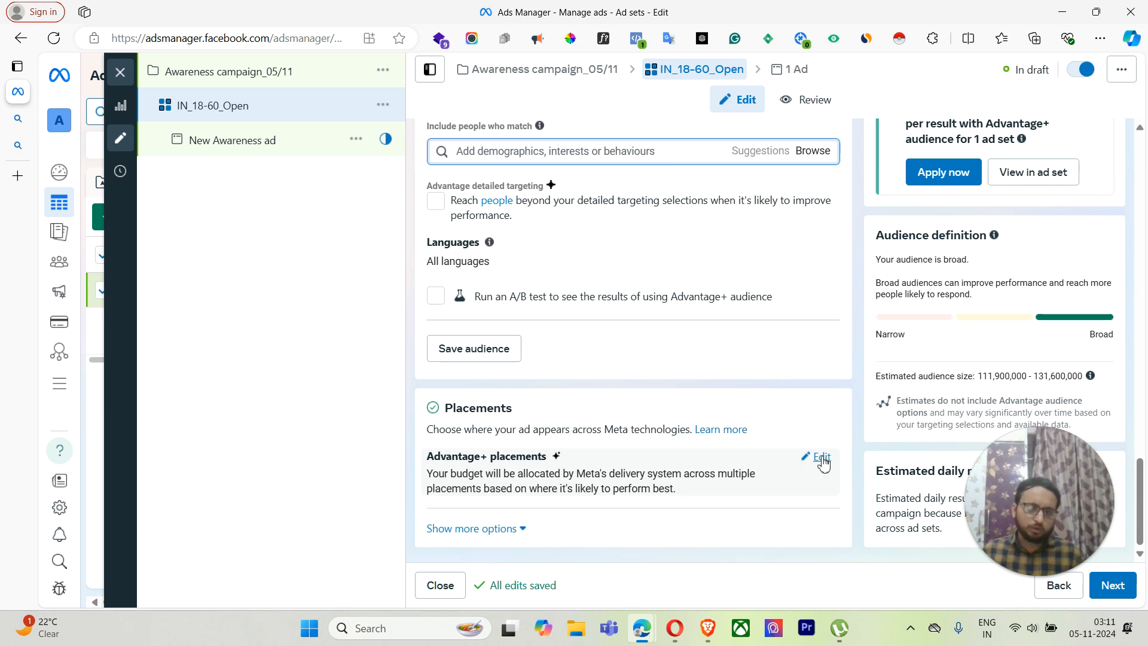
left_click(822, 462)
scroll(604, 474, "down", 1)
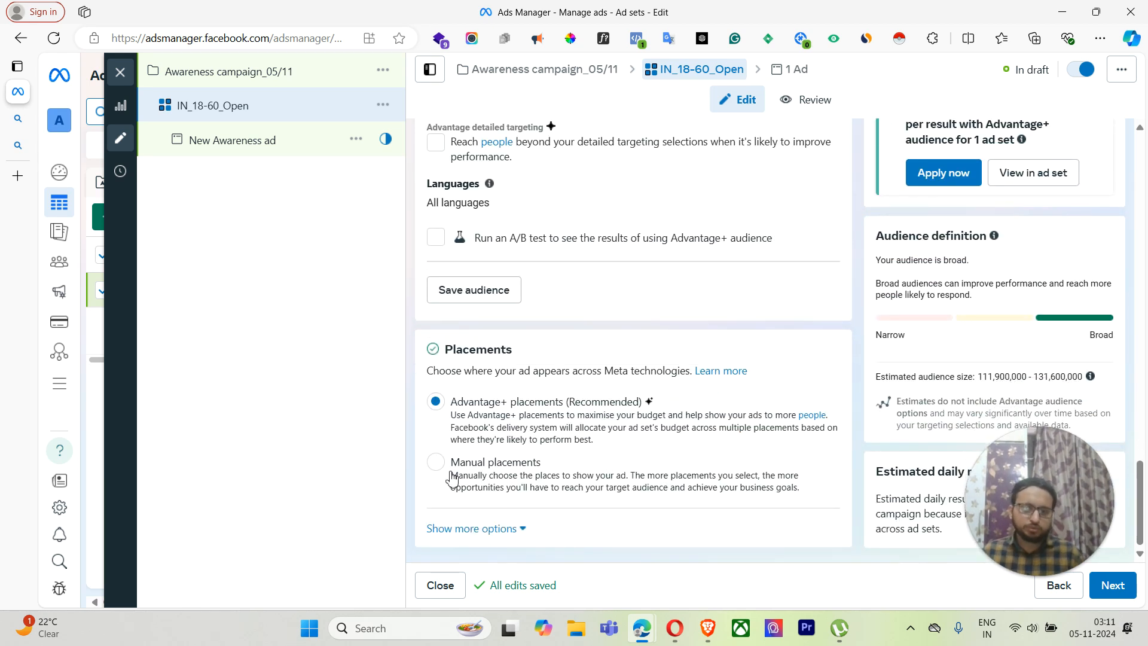
left_click(484, 462)
scroll(479, 430, "down", 4)
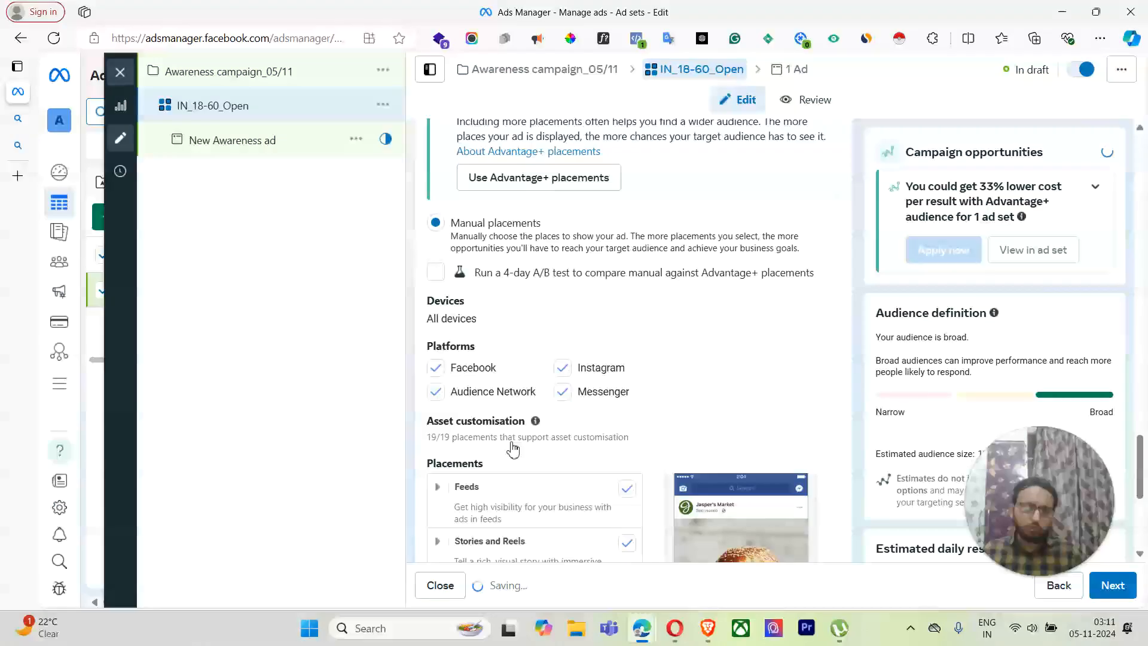
left_click(435, 392)
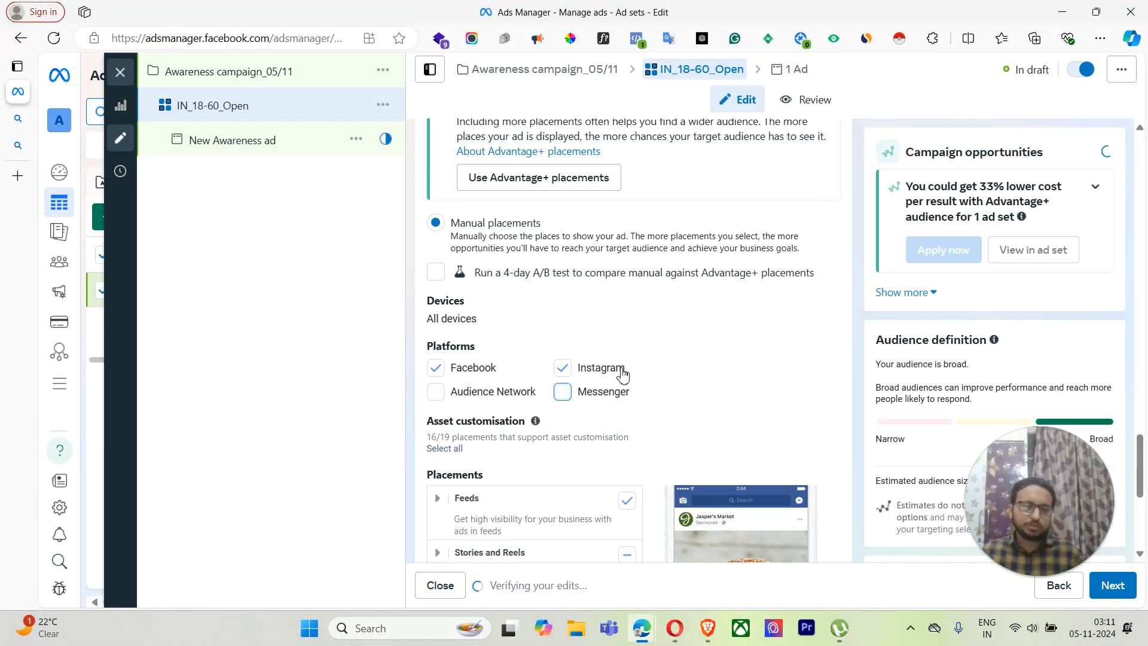
left_click(435, 369)
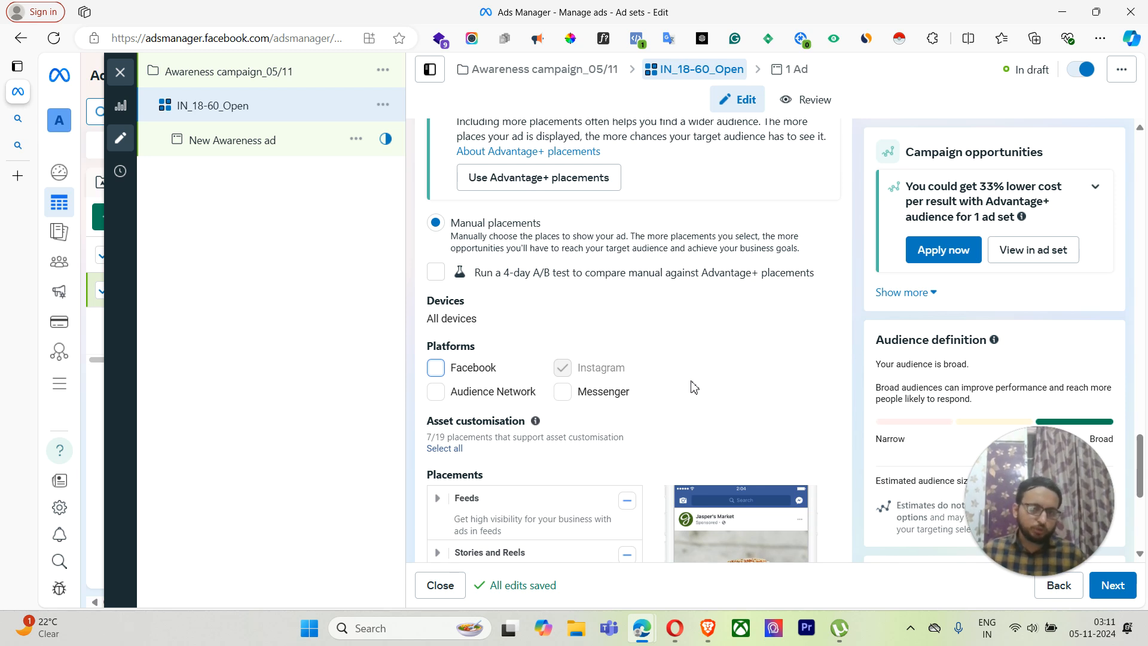
scroll(707, 430, "down", 5)
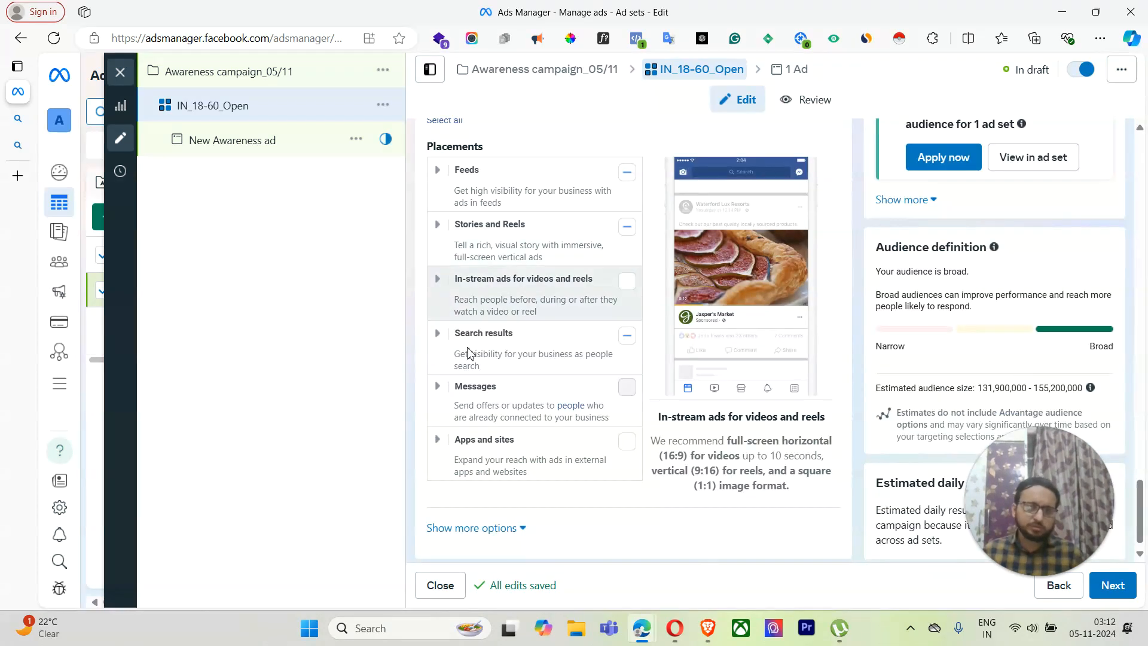
Step: Open the New Awareness ad and examine its identity, media, text, headline, call to action and destination settings
left_click(266, 148)
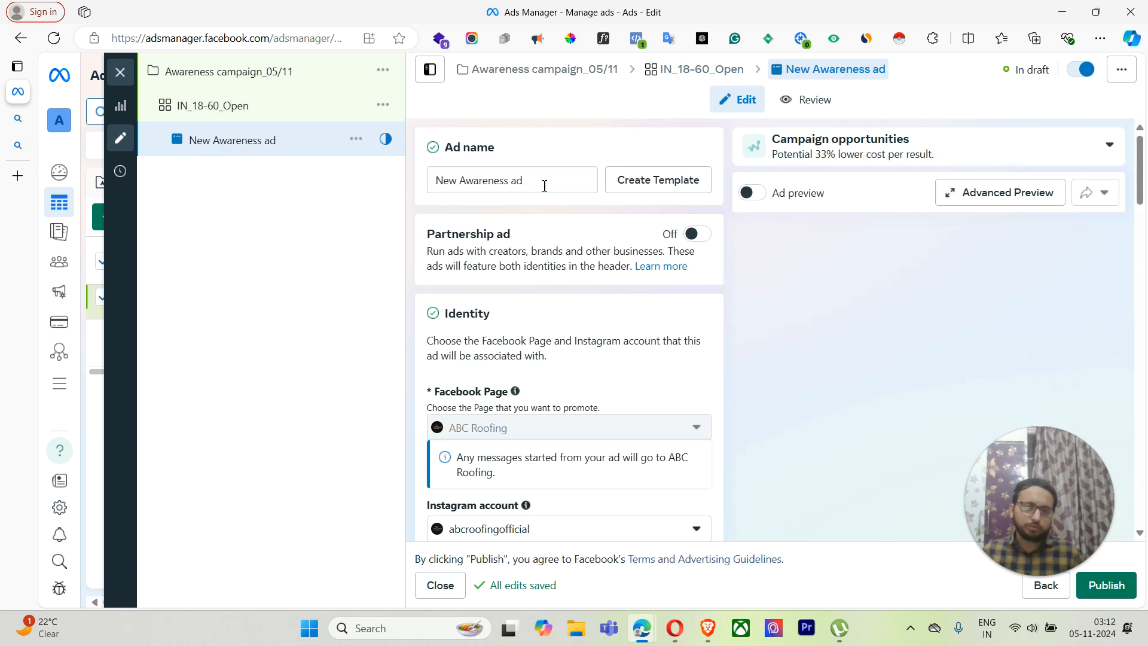
scroll(608, 258, "down", 6)
scroll(626, 307, "up", 4)
scroll(626, 308, "up", 2)
scroll(599, 335, "down", 8)
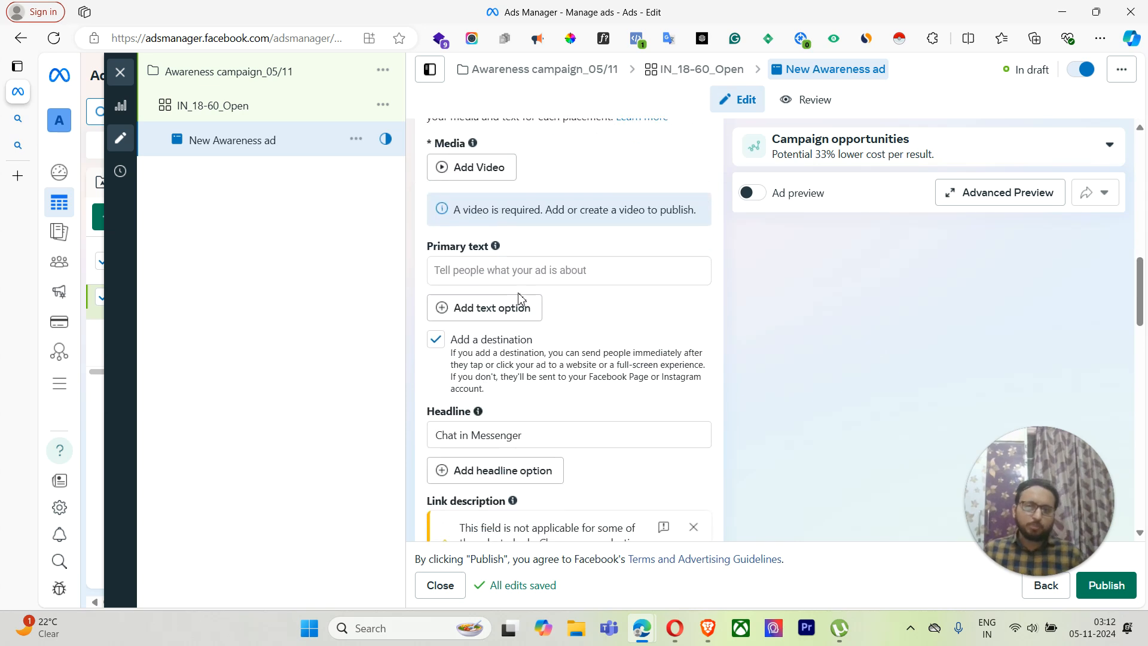
scroll(553, 453, "down", 5)
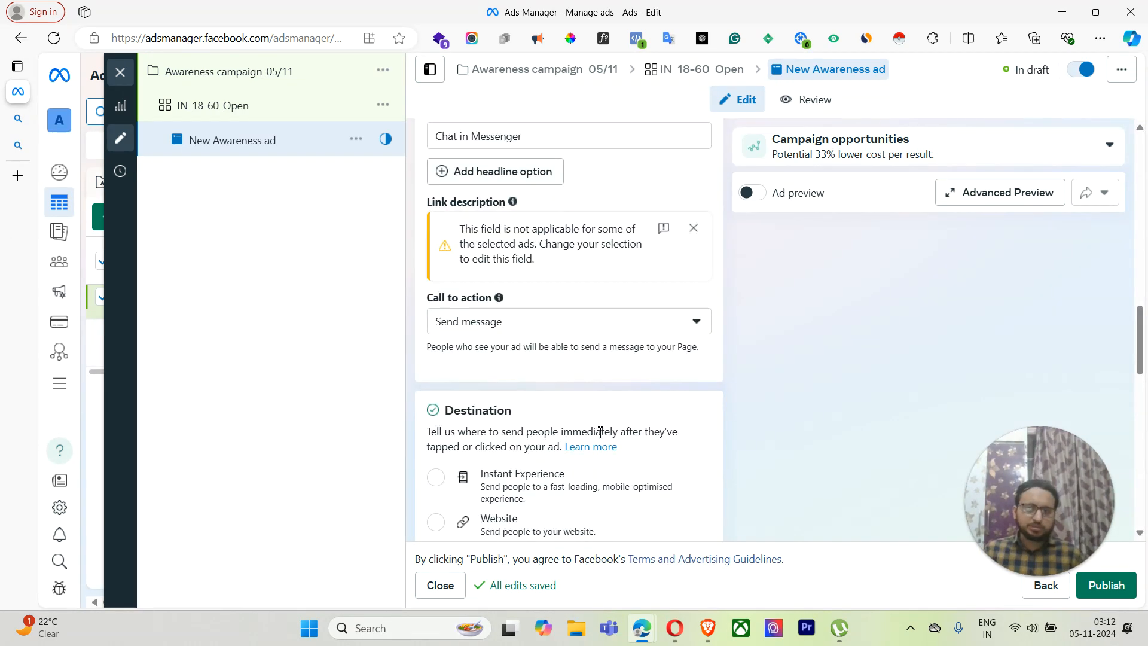
scroll(605, 425, "up", 4)
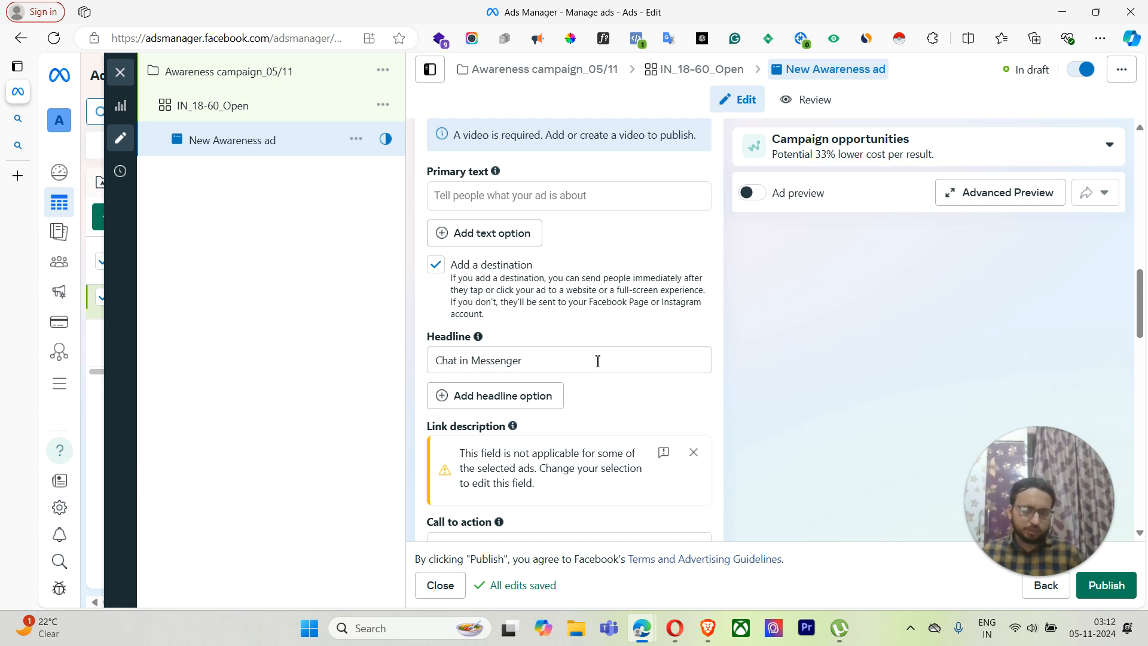
scroll(597, 361, "down", 1)
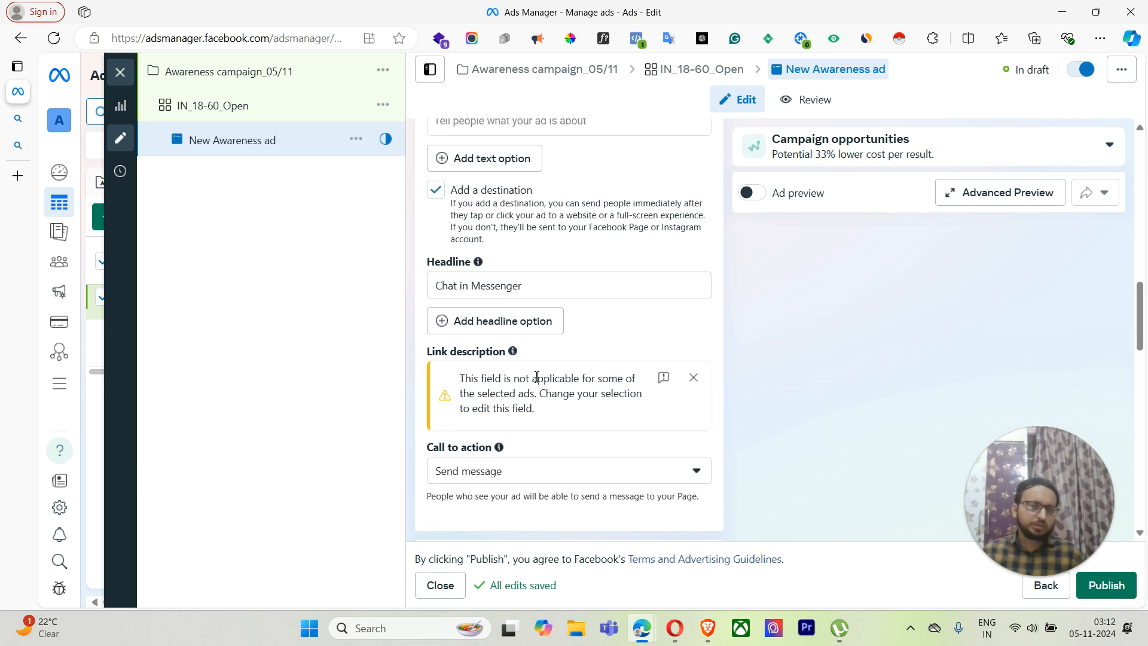
Step: Rename the New Awareness ad as "ugc reel"
scroll(541, 372, "up", 15)
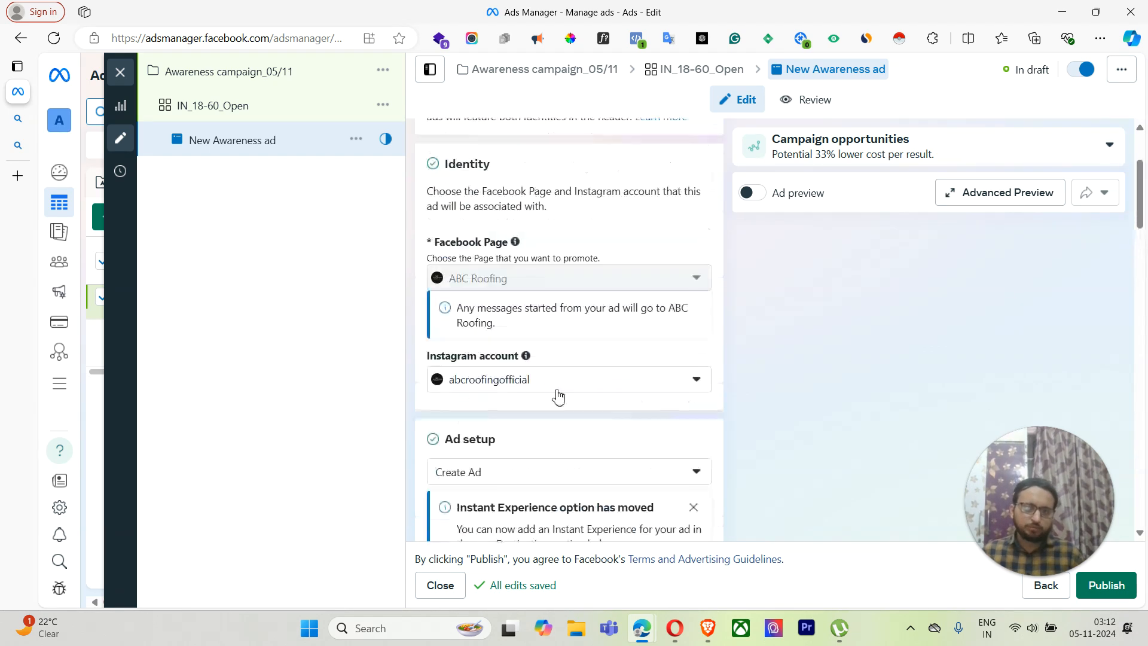
scroll(538, 341, "down", 5)
scroll(537, 339, "up", 5)
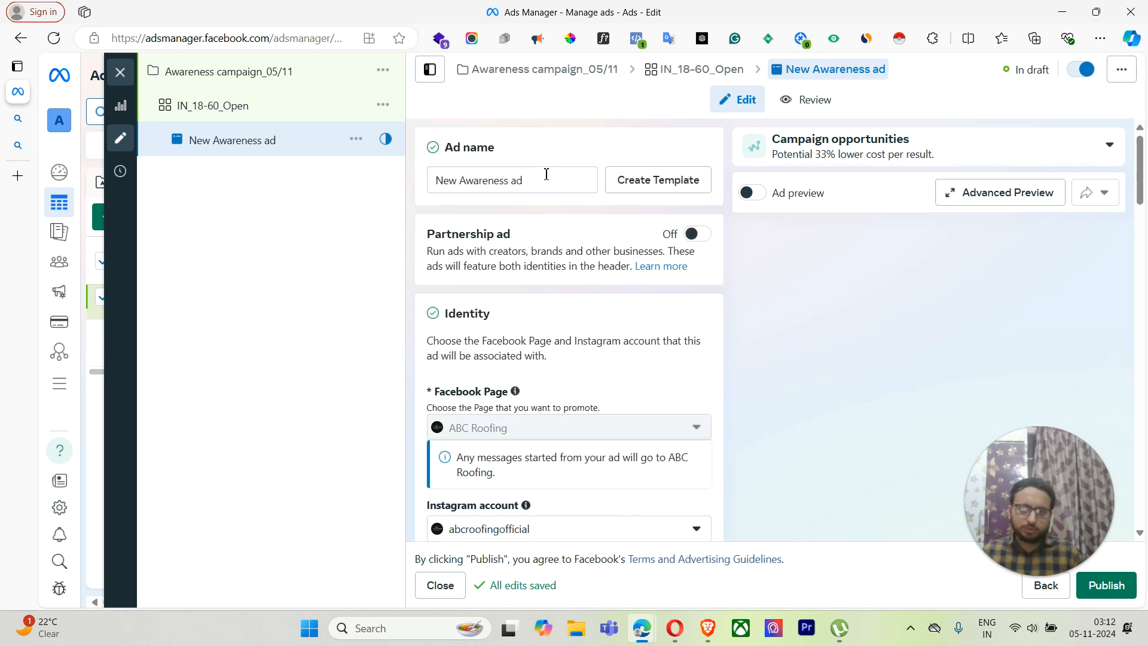
left_click_drag(546, 180, 438, 180)
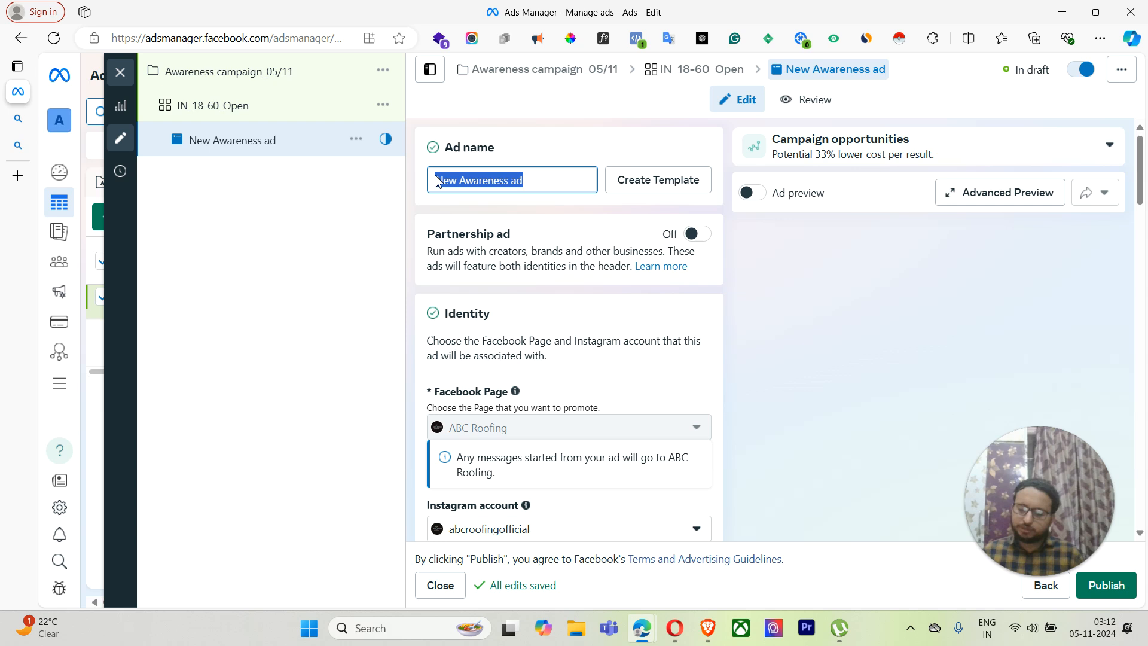
type("ugc")
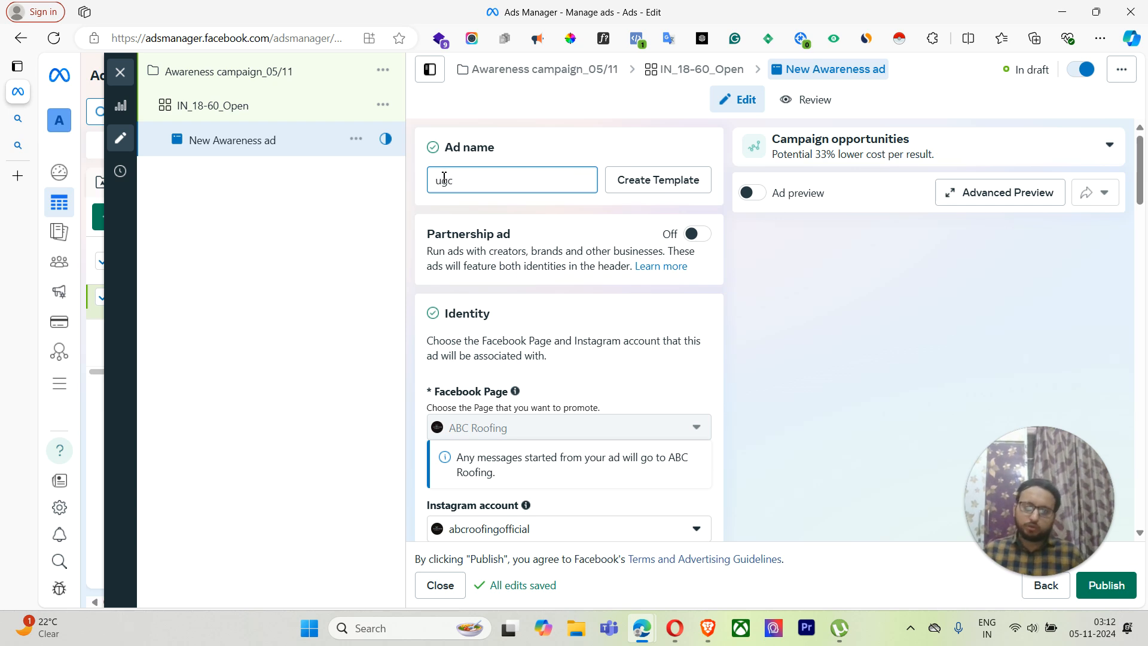
type(" reel")
left_click(589, 305)
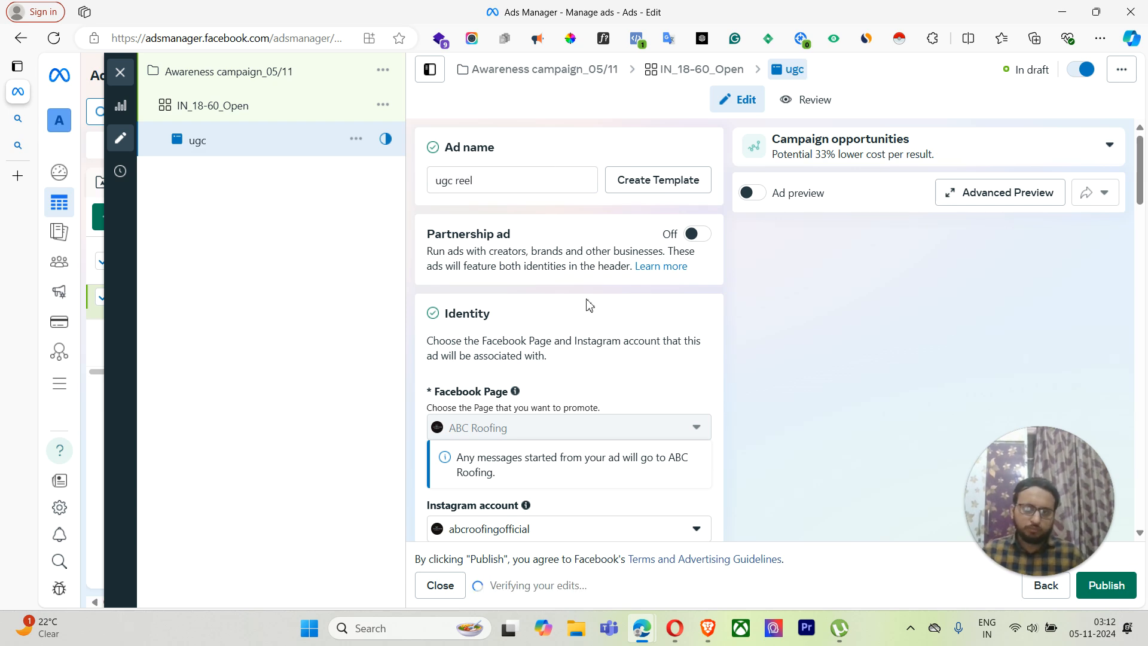
Step: Look over the ad setup options and the video picker without changing the setup or choosing media
scroll(589, 305, "down", 6)
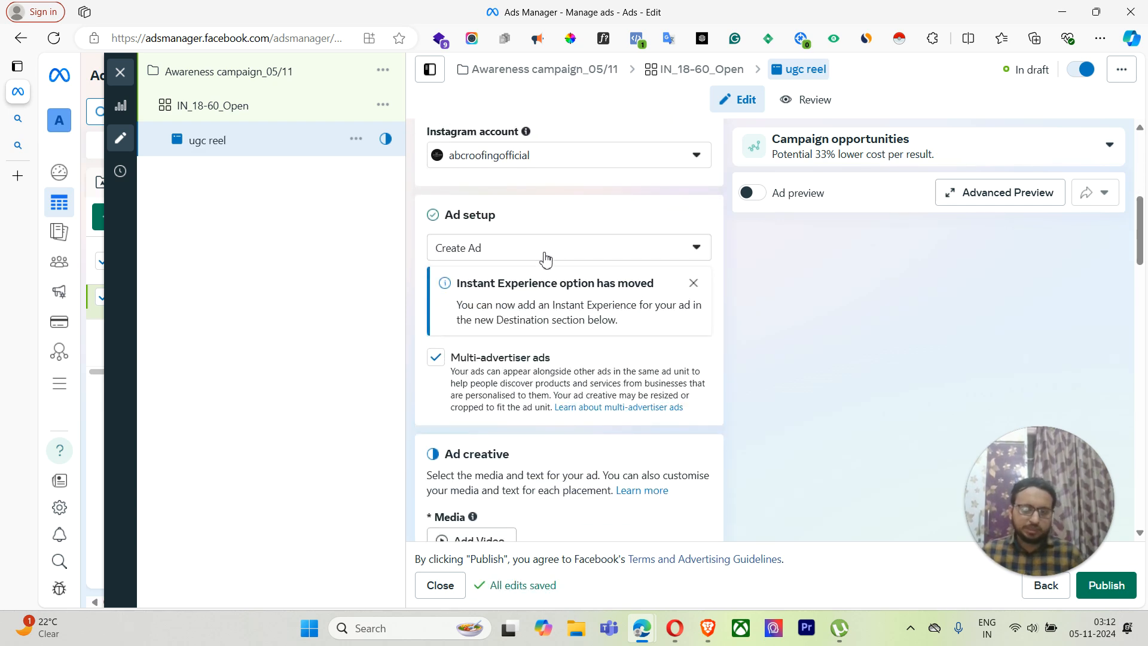
left_click(545, 260)
scroll(595, 418, "down", 1)
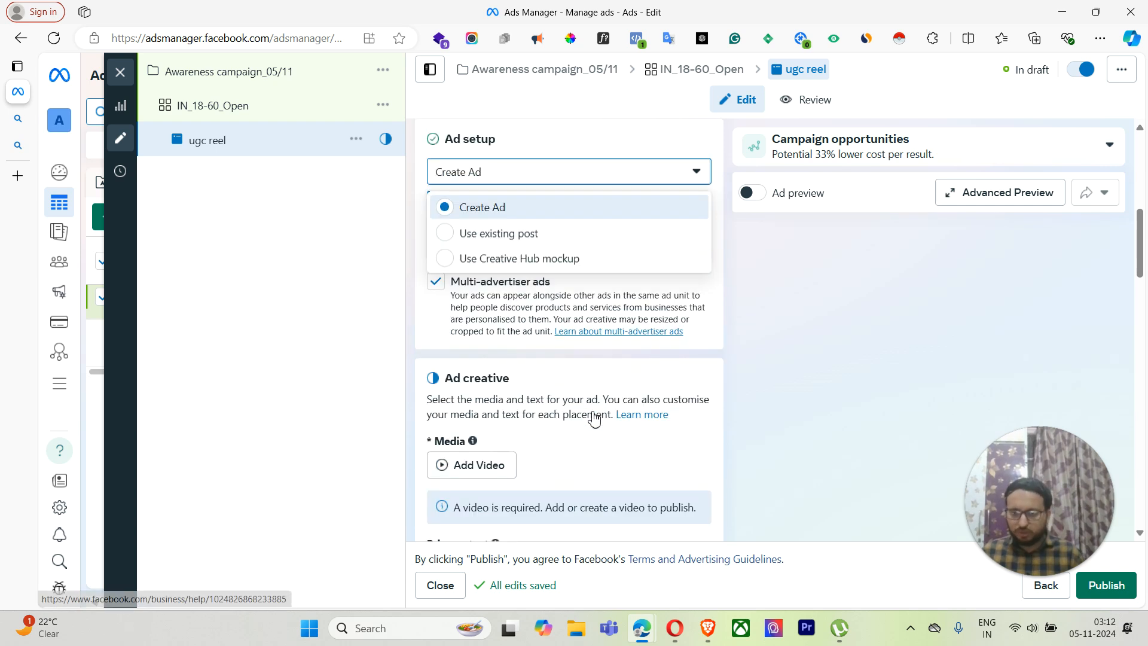
scroll(594, 419, "down", 2)
left_click(505, 316)
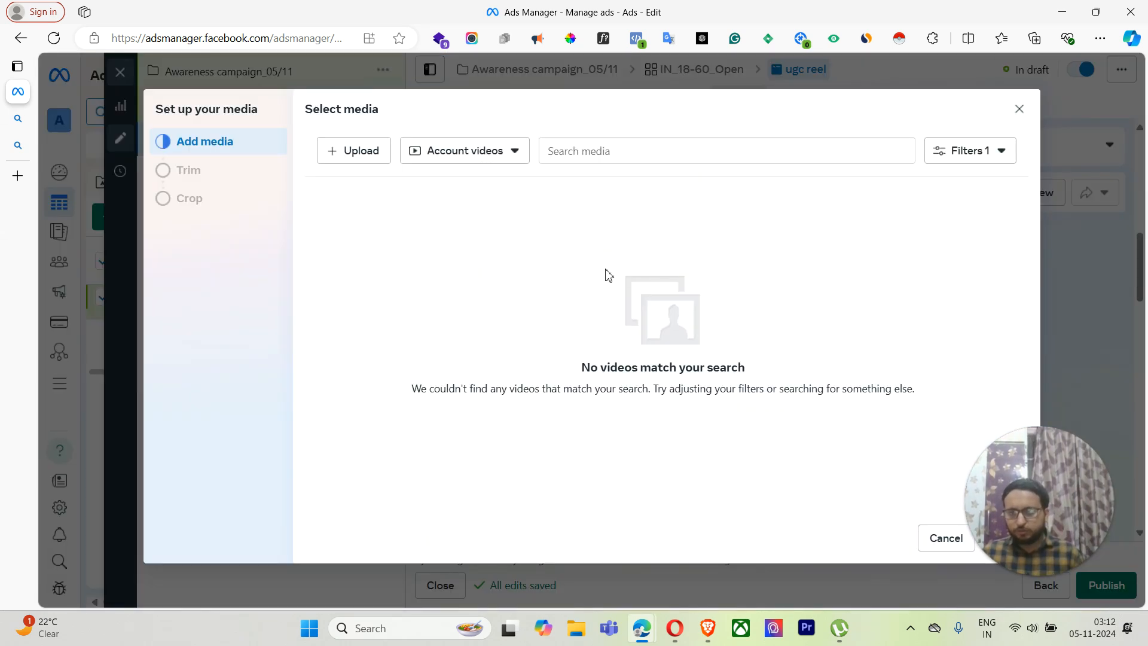
left_click(1020, 108)
scroll(436, 392, "up", 5)
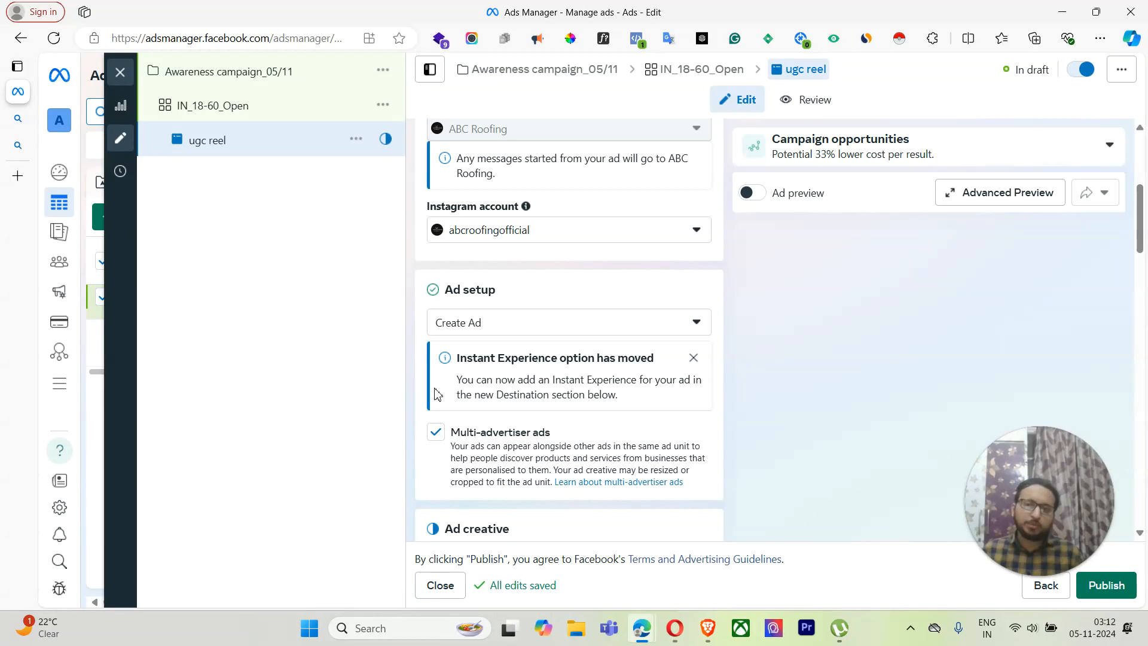
Step: Switch the ad setup to Use existing post
left_click(521, 325)
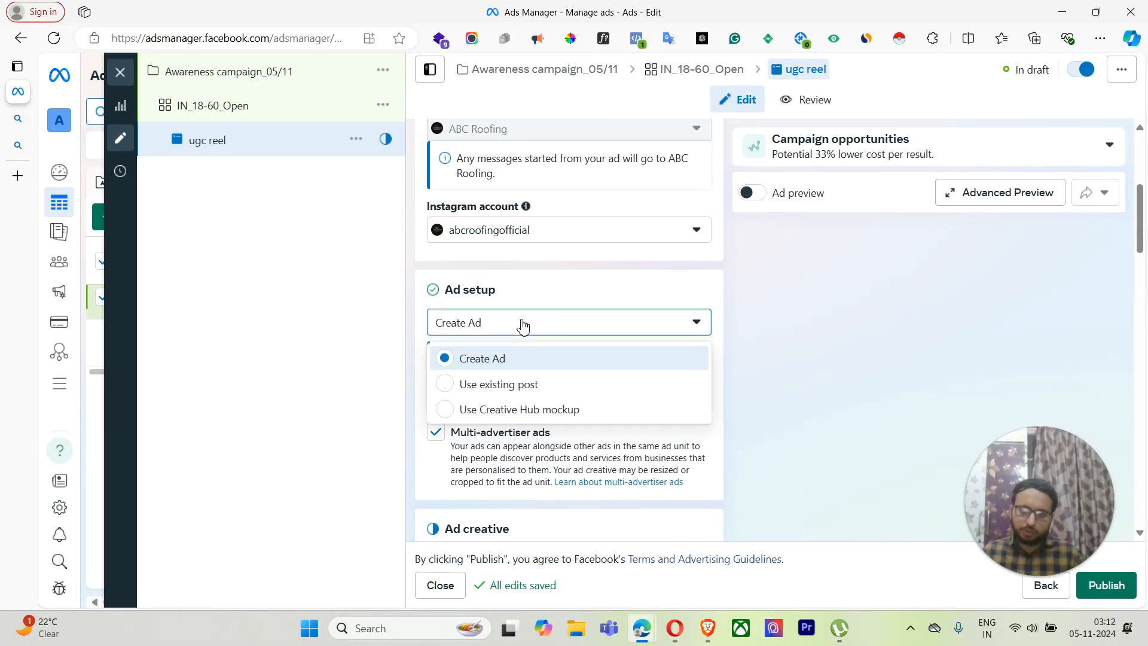
left_click(509, 384)
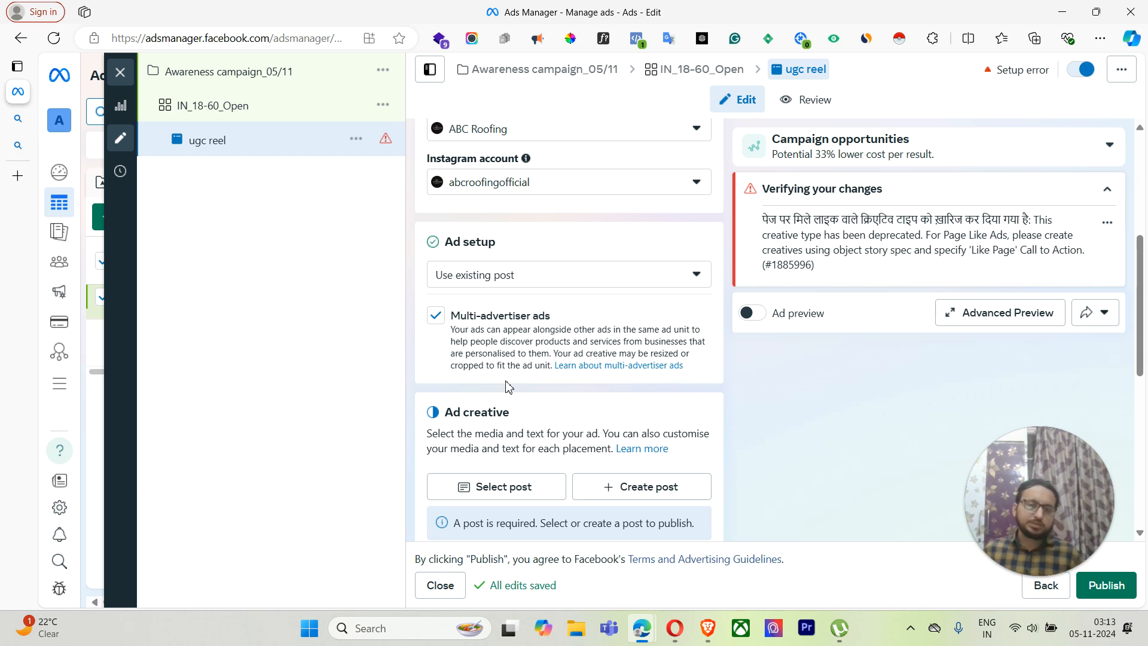
Step: Turn on the ad preview and cycle through its device views, ending on the combined desktop and mobile view
left_click(760, 317)
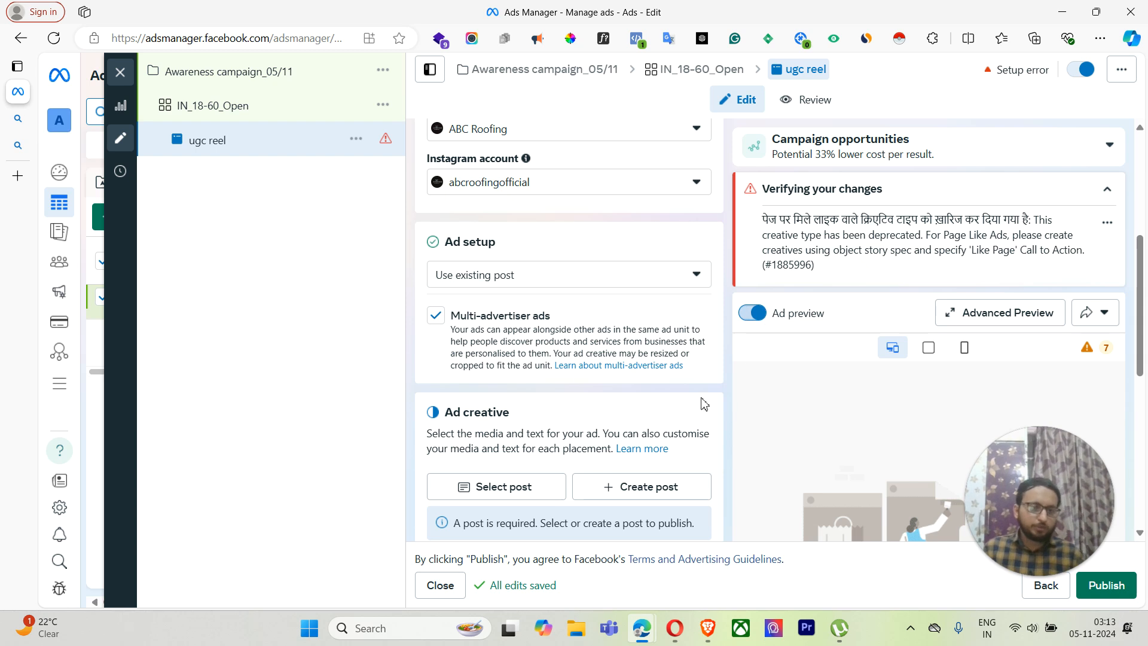
scroll(870, 358, "down", 5)
left_click(930, 191)
left_click(965, 192)
left_click(883, 190)
scroll(628, 261, "up", 5)
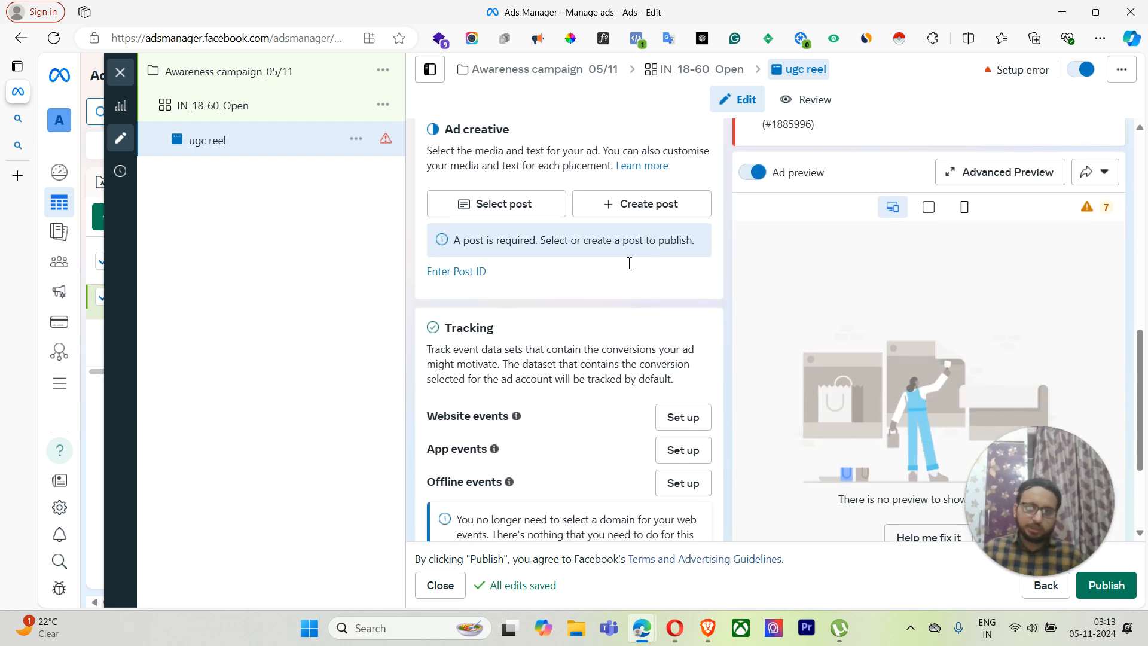
Step: Look at the Facebook posts available for the ad creative and leave the selection without choosing one
left_click(478, 487)
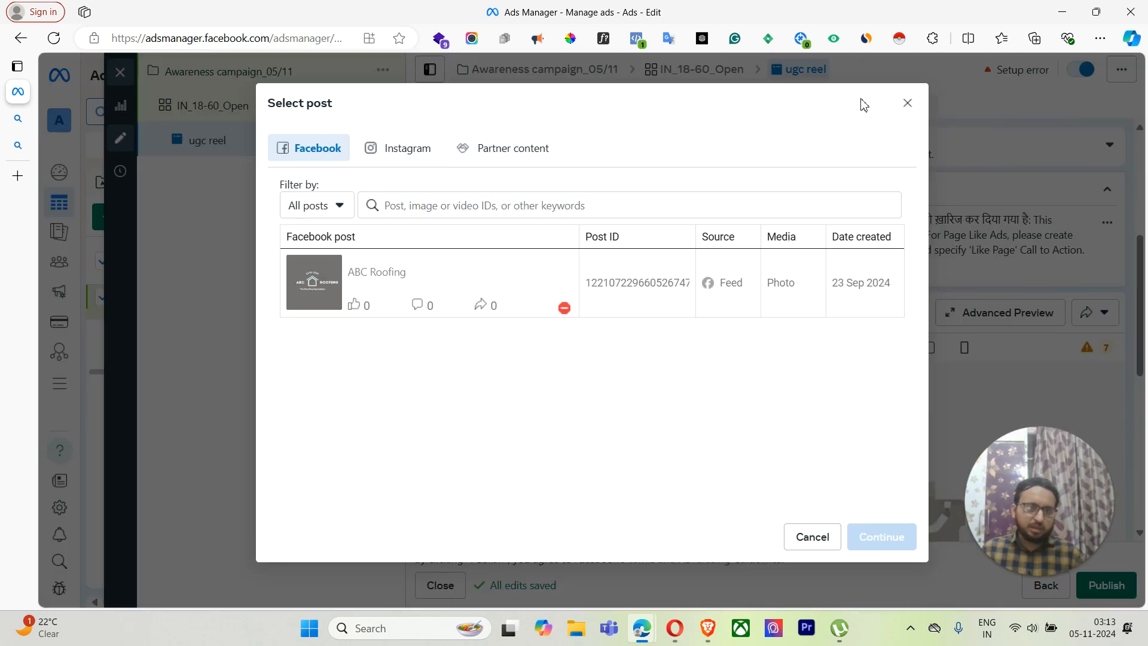
left_click(907, 104)
scroll(487, 364, "down", 1)
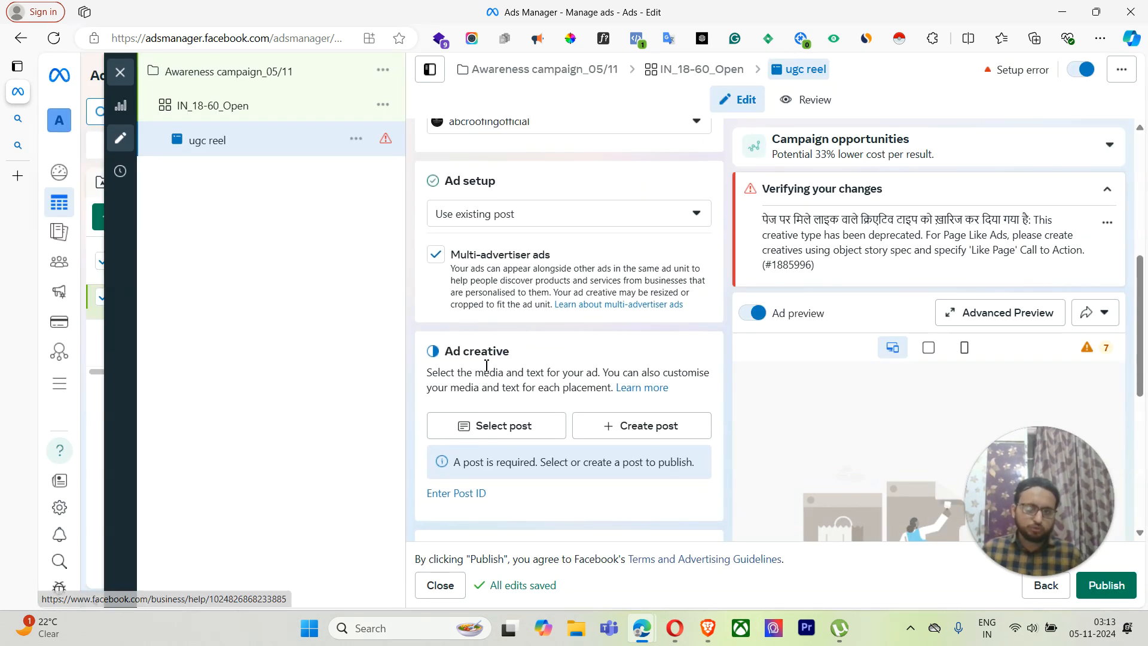
scroll(487, 364, "up", 2)
Step: Set the ad setup back to Create Ad
left_click(576, 351)
left_click(530, 392)
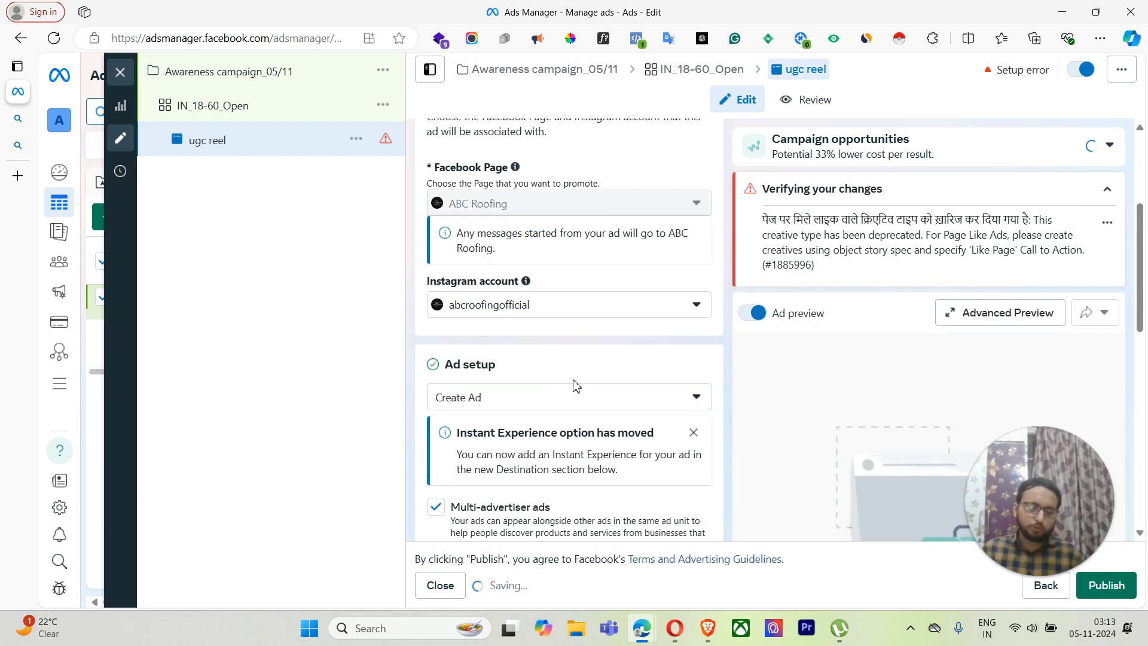
scroll(472, 359, "down", 5)
scroll(504, 305, "up", 3)
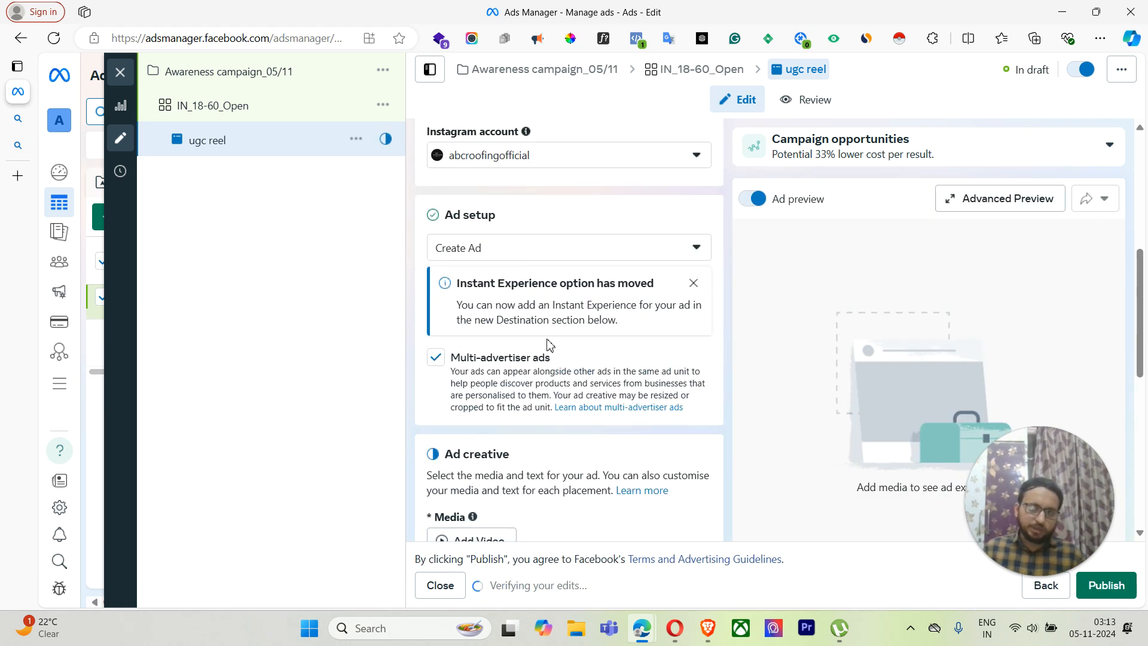
Step: Browse the Downloads folder for a video to upload as the ad's media, and leave without picking a file
scroll(485, 395, "down", 2)
left_click(484, 405)
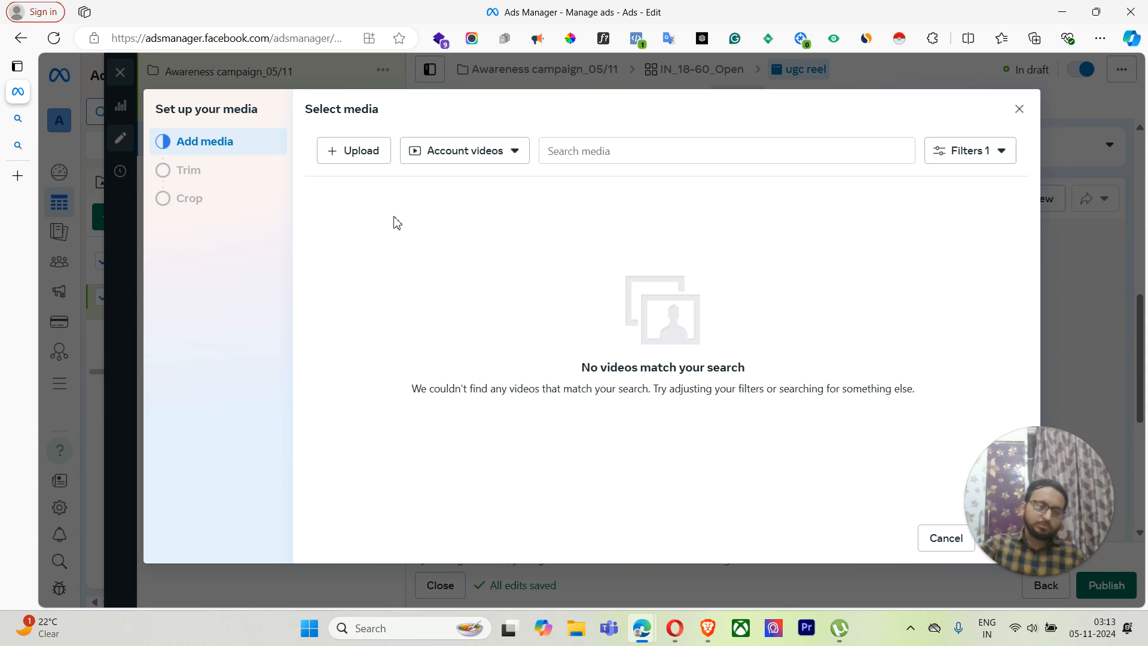
left_click(361, 152)
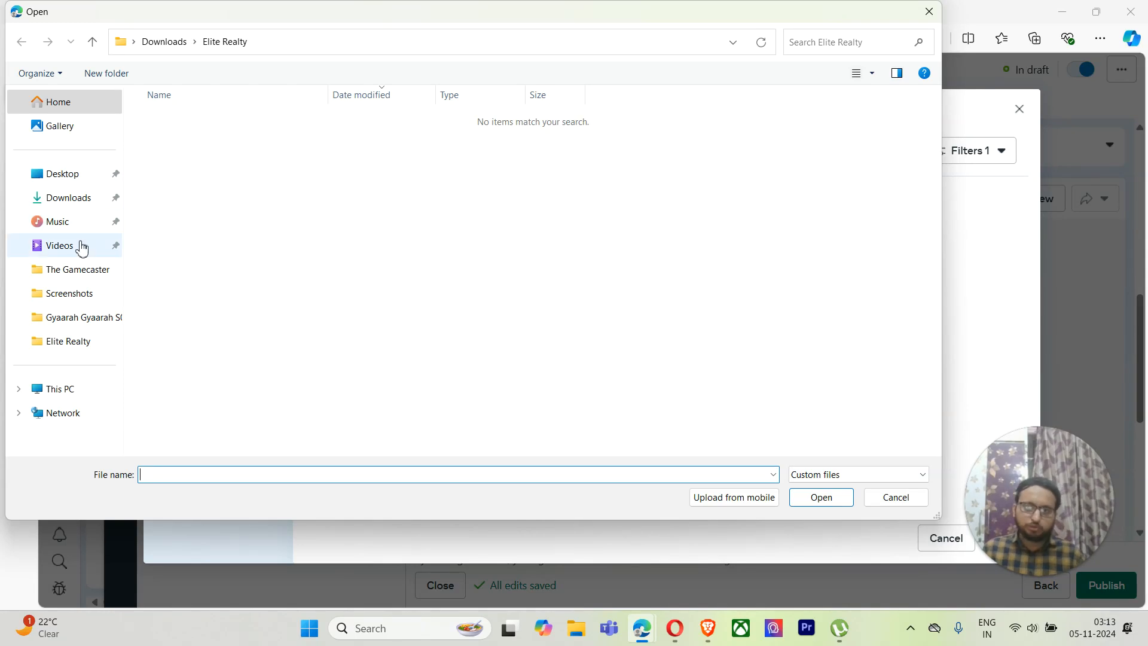
left_click(67, 198)
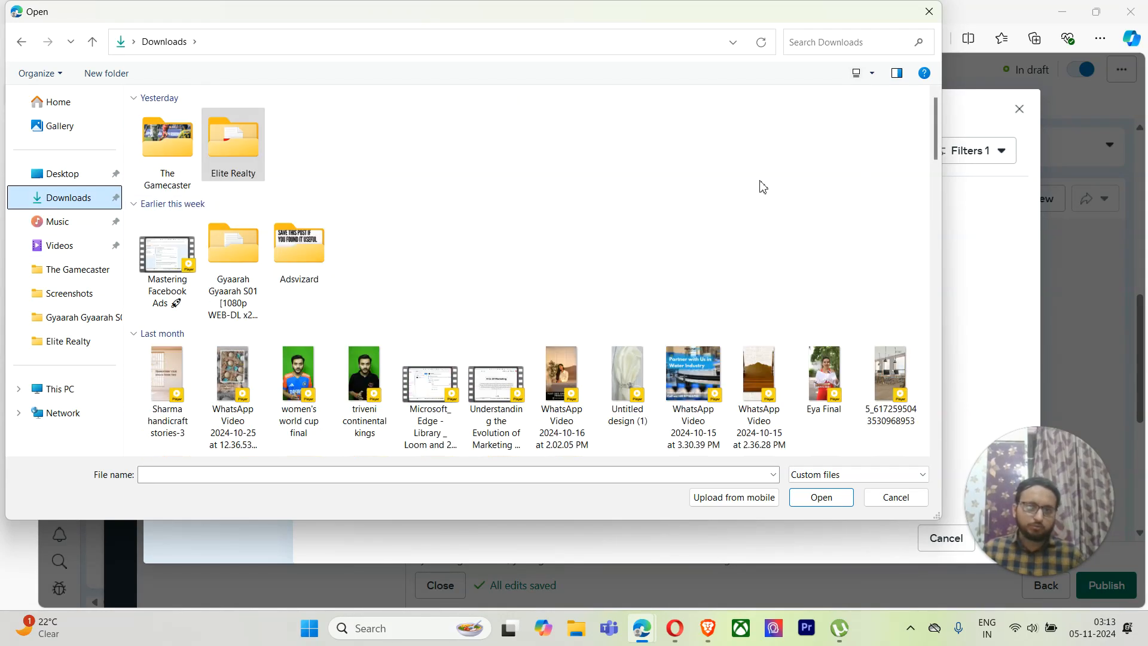
left_click(929, 12)
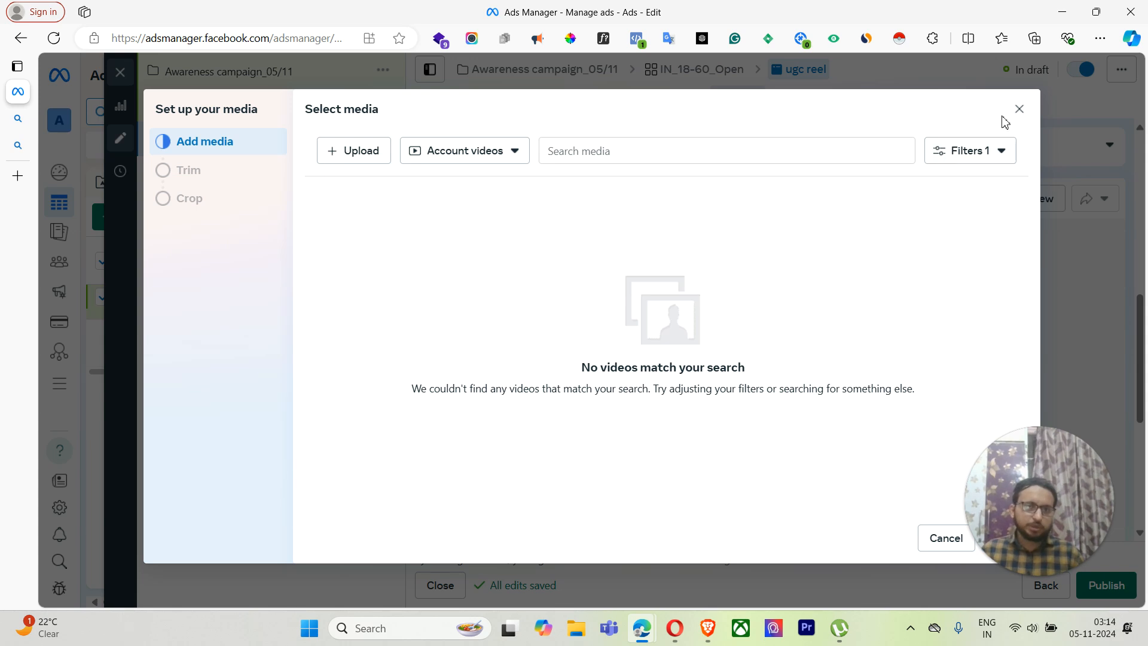
left_click(1018, 109)
Step: Look over the tracking settings, try to publish the ad and dismiss the payment information form without adding a method
scroll(562, 389, "down", 5)
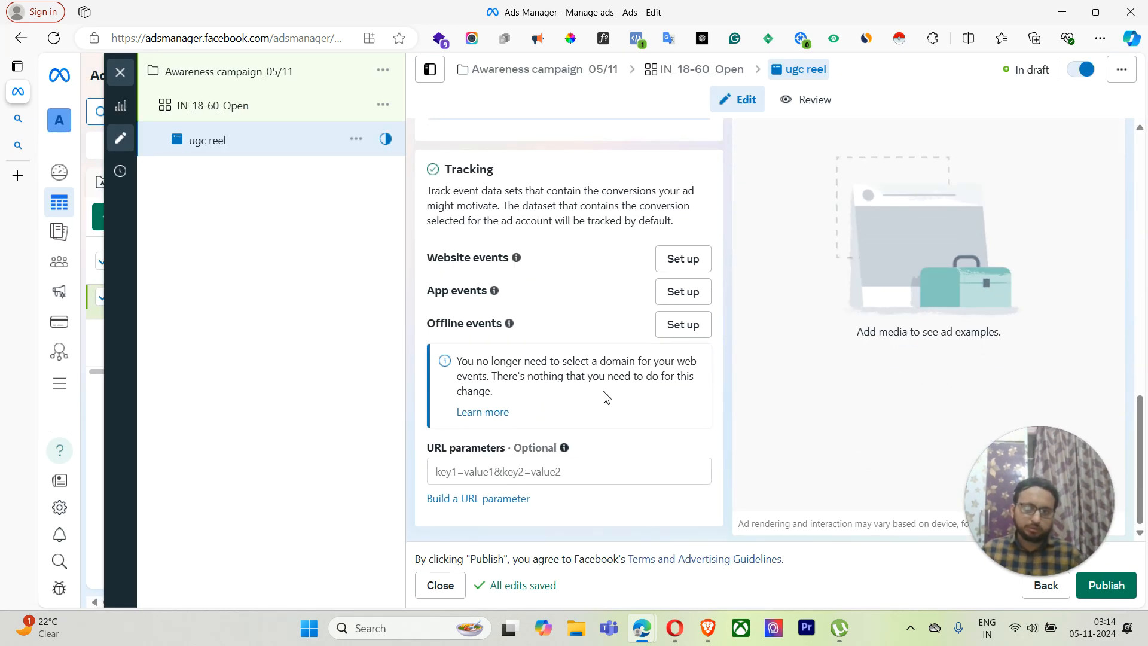
scroll(597, 388, "up", 5)
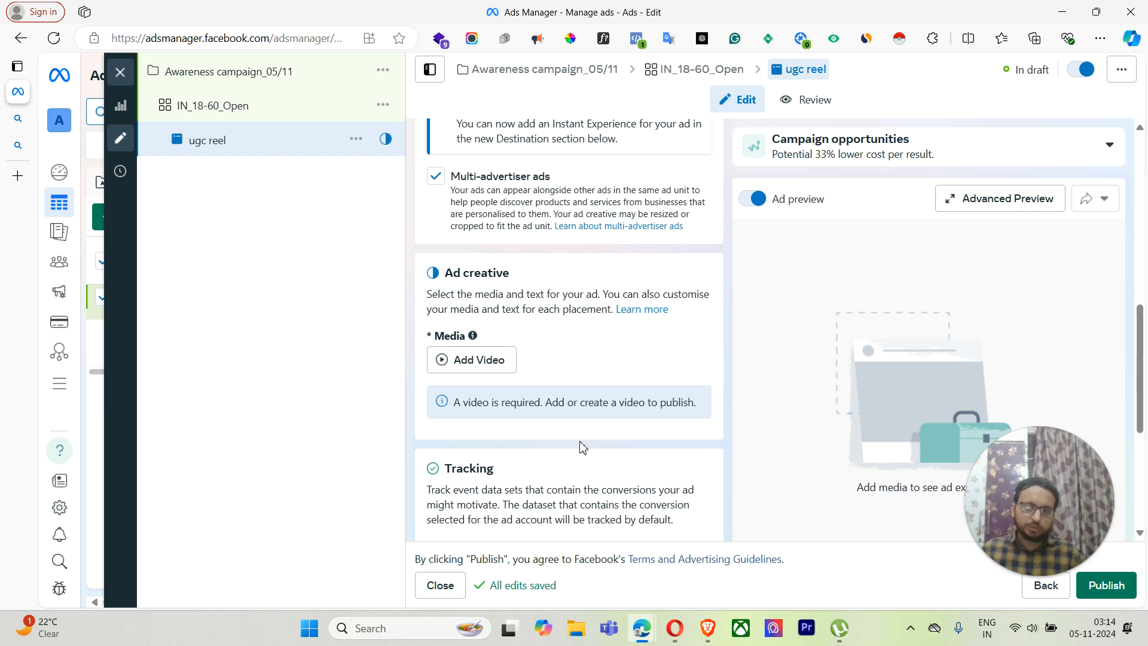
scroll(583, 447, "down", 5)
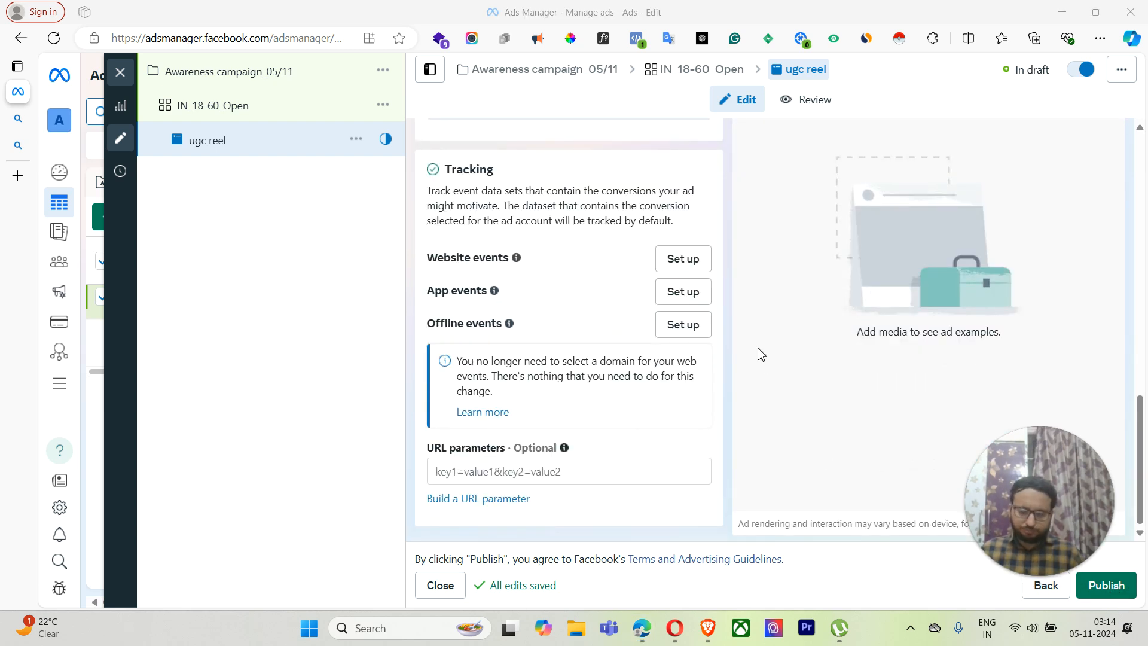
left_click(1101, 579)
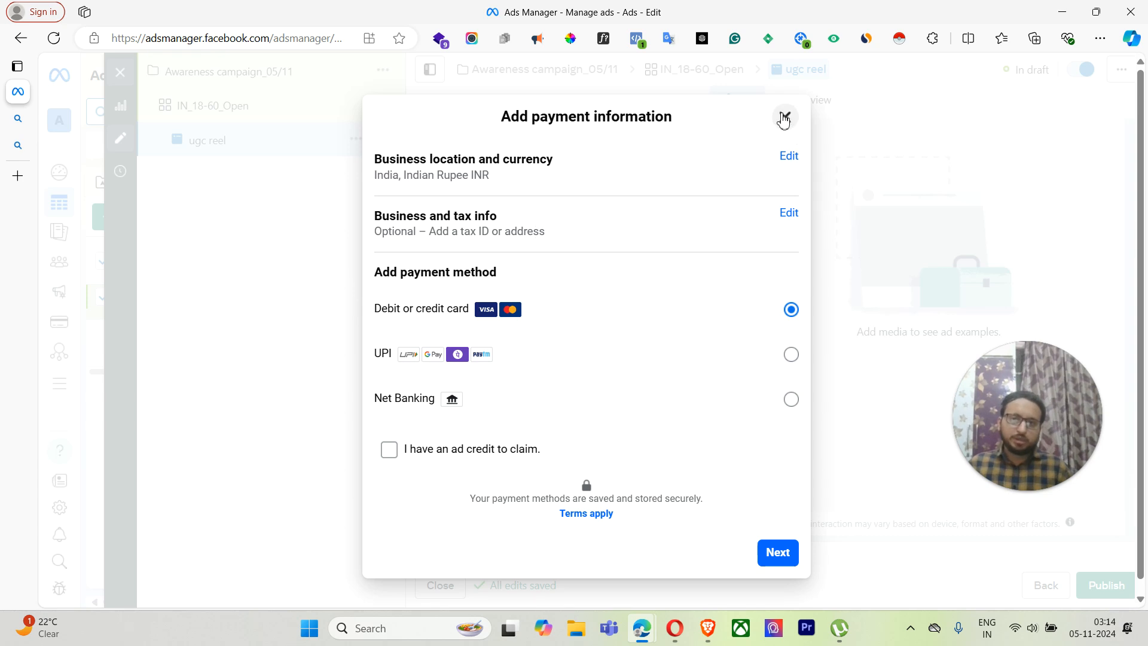
left_click(784, 117)
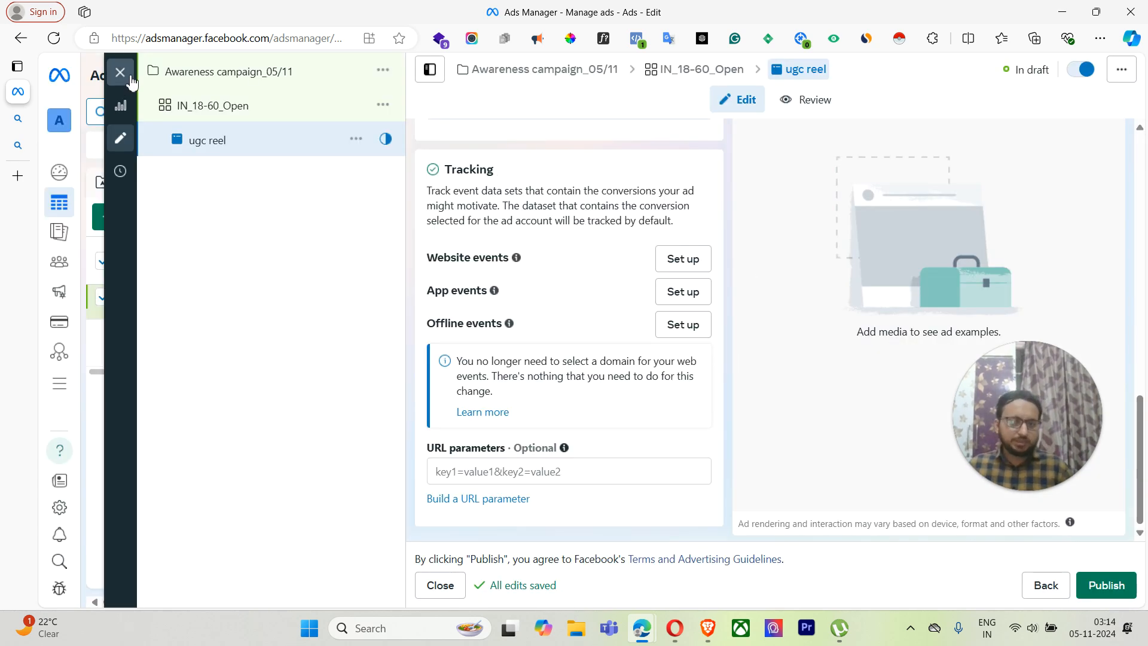
Step: Leave the ad editor without publishing the draft items and show the campaigns list
left_click(132, 80)
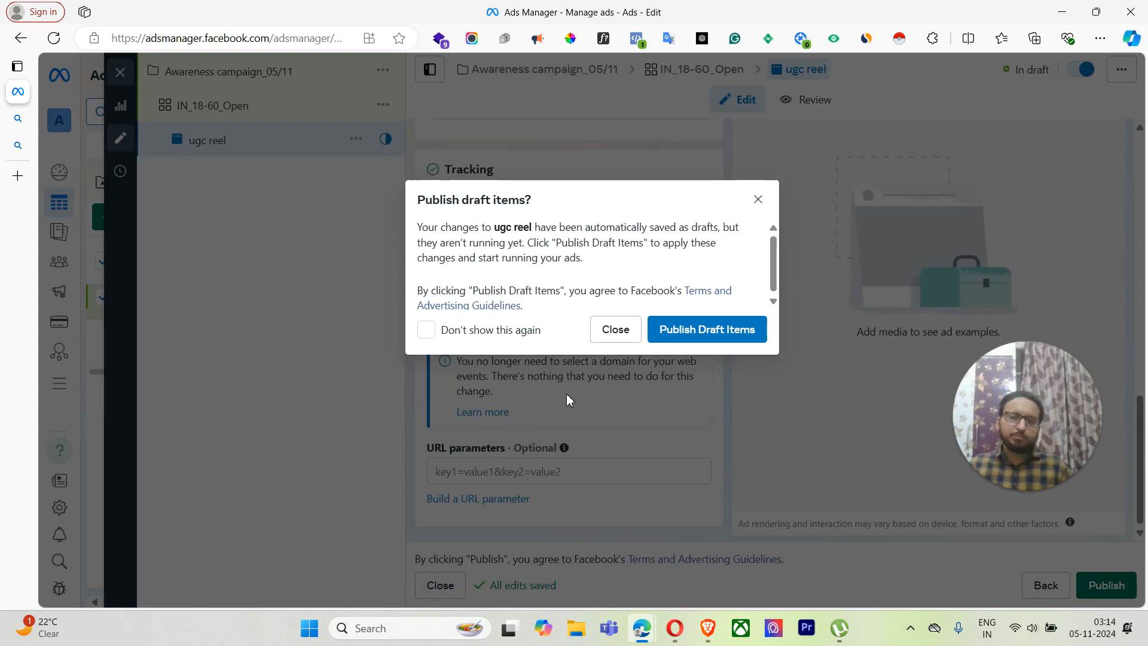
left_click(616, 331)
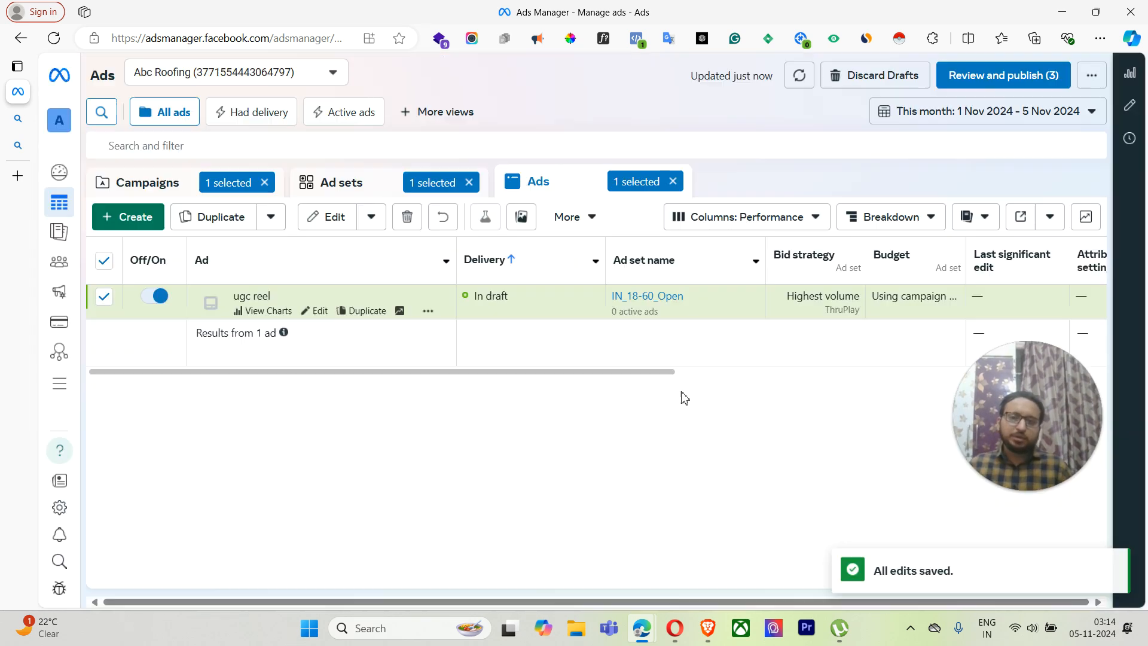
left_click(151, 182)
Step: Examine the campaign table's columns, from delivery, bid strategy and budget to results, reach, impressions, cost per result and amount spent
left_click_drag(418, 362, 554, 368)
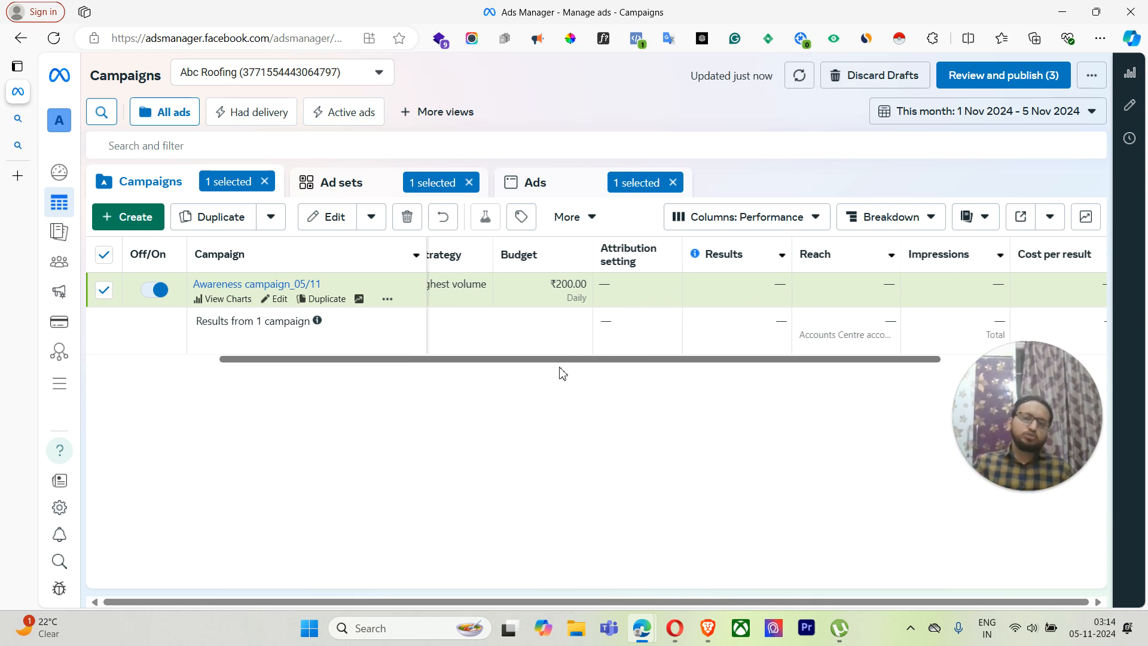
left_click_drag(569, 361, 341, 385)
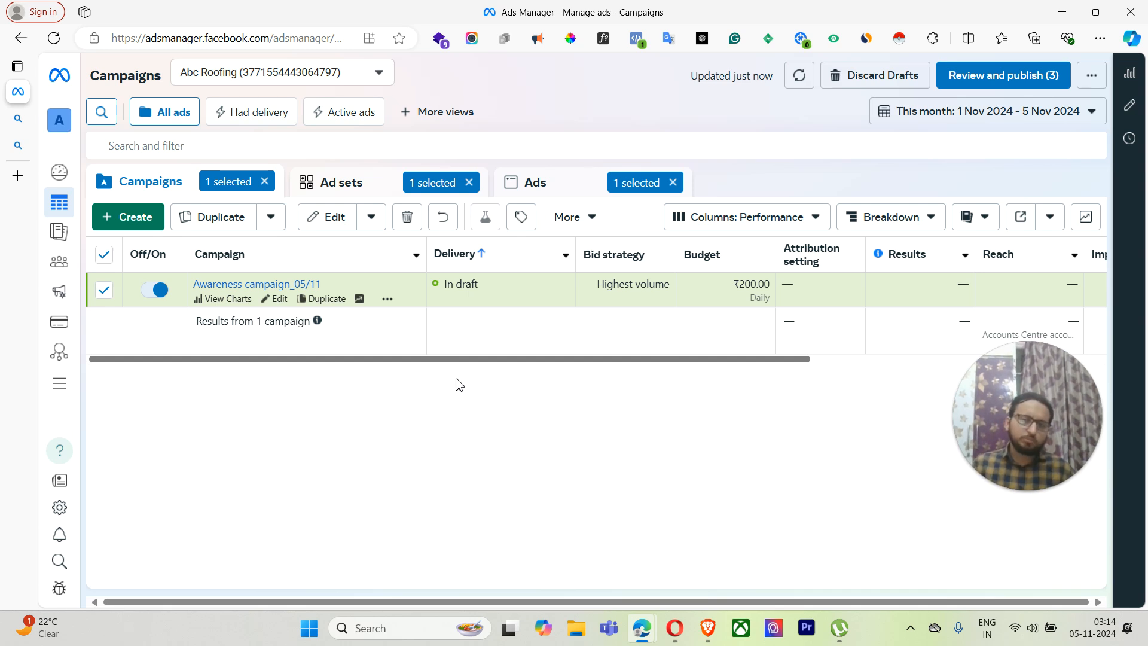
left_click_drag(456, 362, 740, 394)
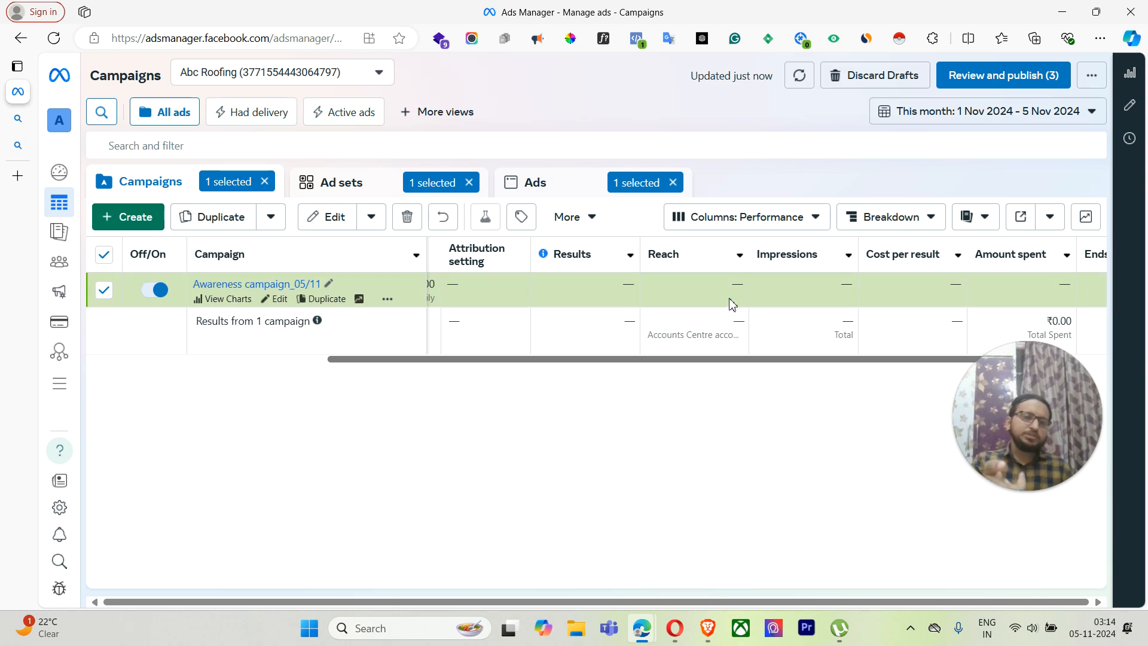
left_click_drag(715, 360, 790, 371)
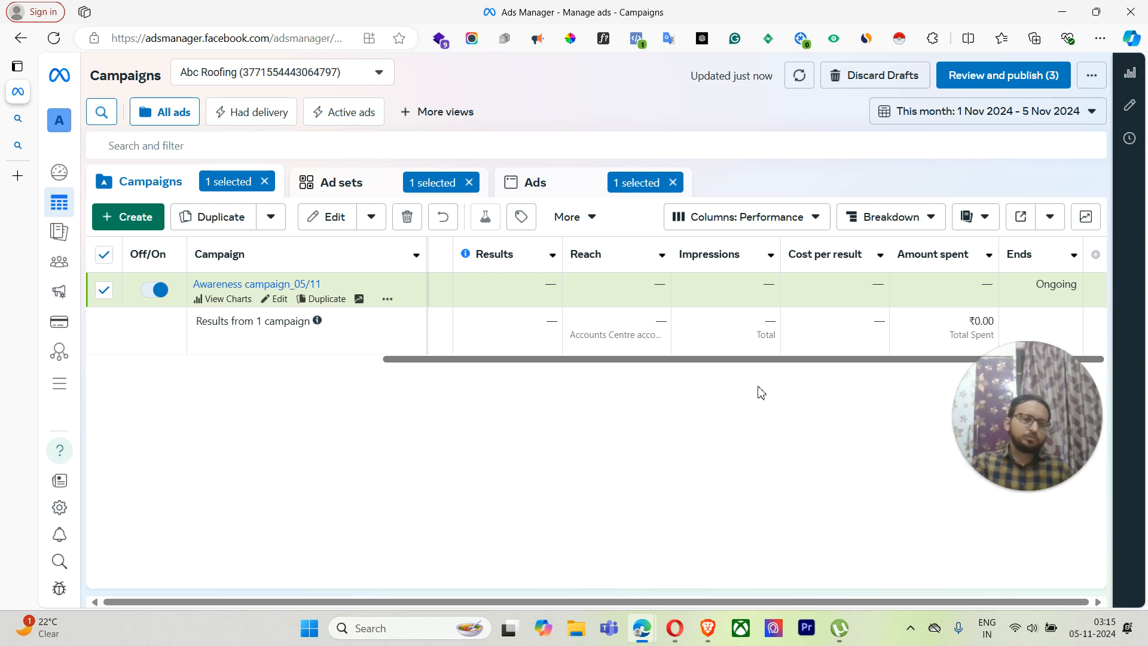
Step: Open the column customisation for the campaign table and search the available metrics for "brand"
left_click(1096, 255)
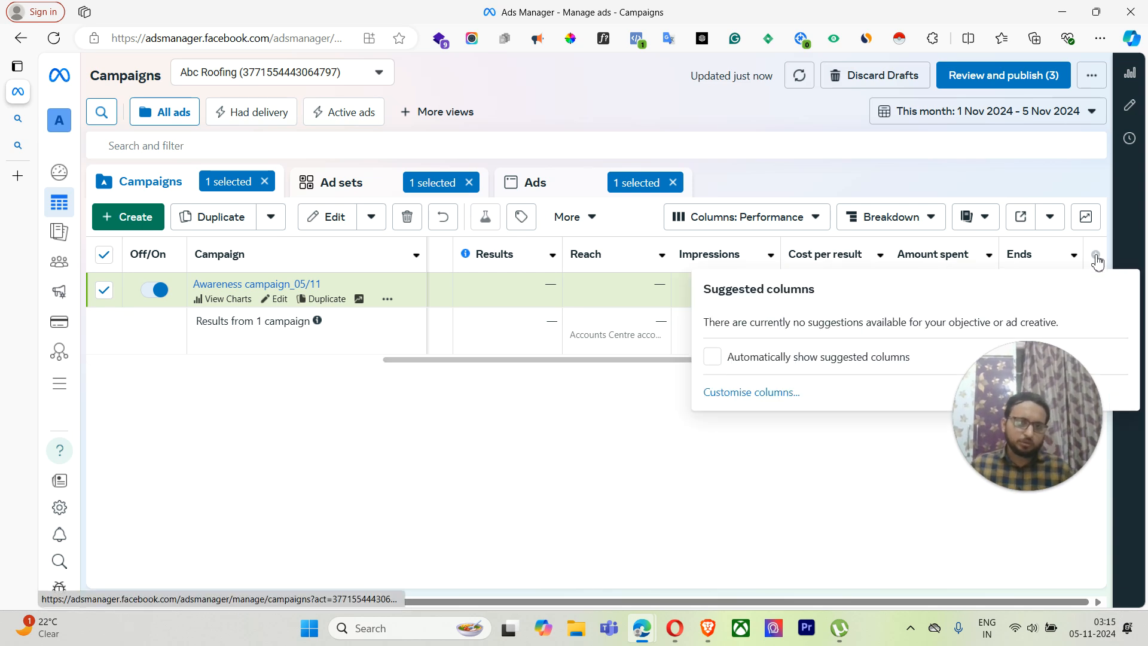
left_click(728, 395)
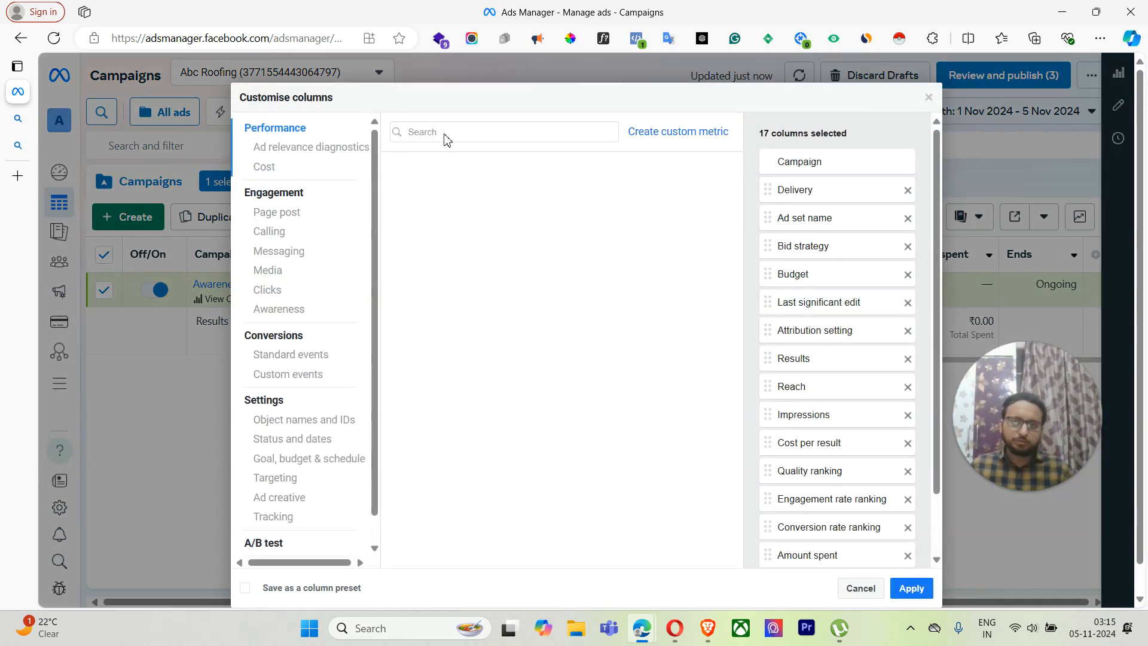
left_click(448, 133)
type("brand")
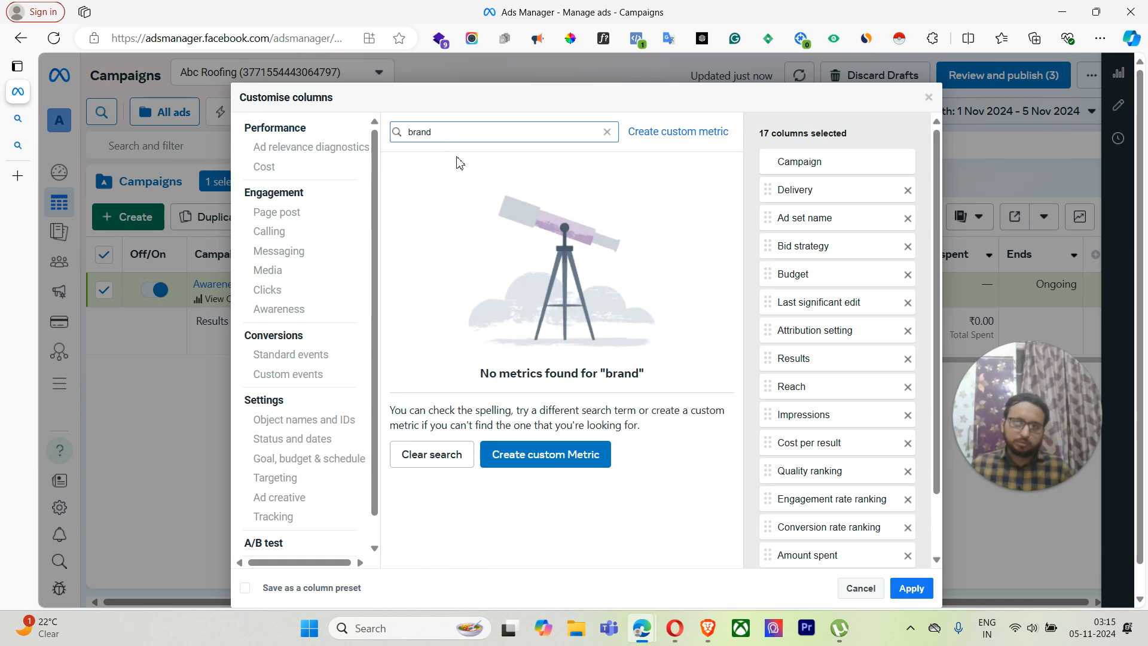
Step: Search the metrics for "ad re" instead, read about estimated ad recall lift, and leave the column customisation without adding a column
key("BackSpace")
key("BackSpace")
key("BackSpace")
key("BackSpace")
key("BackSpace")
type("ad re")
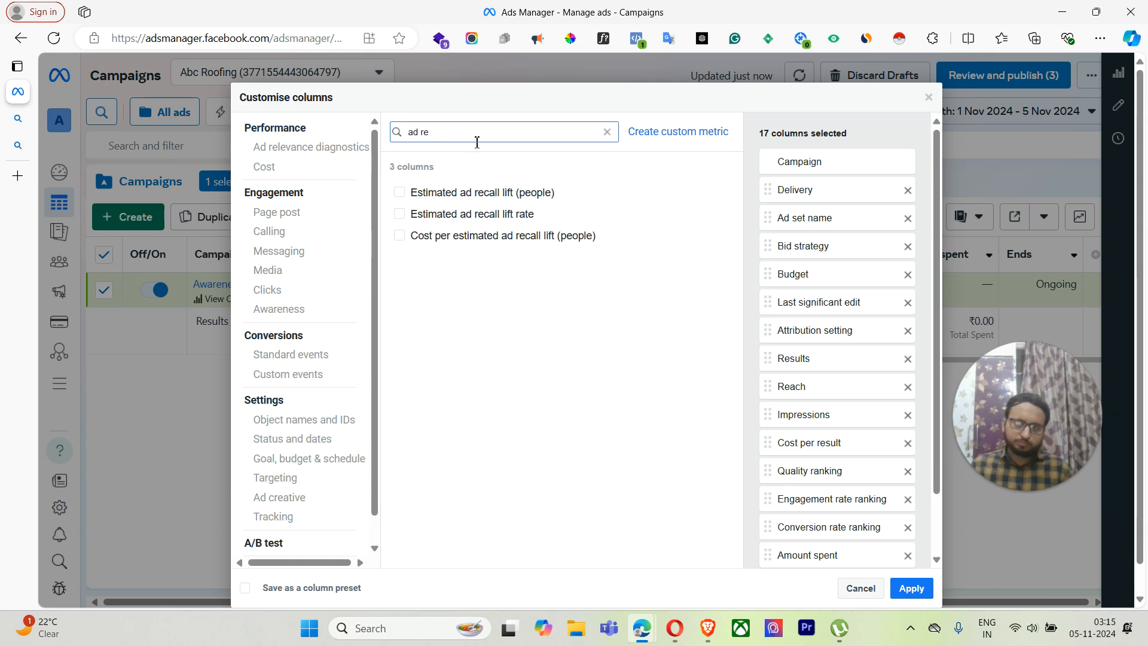
mouse_move(468, 219)
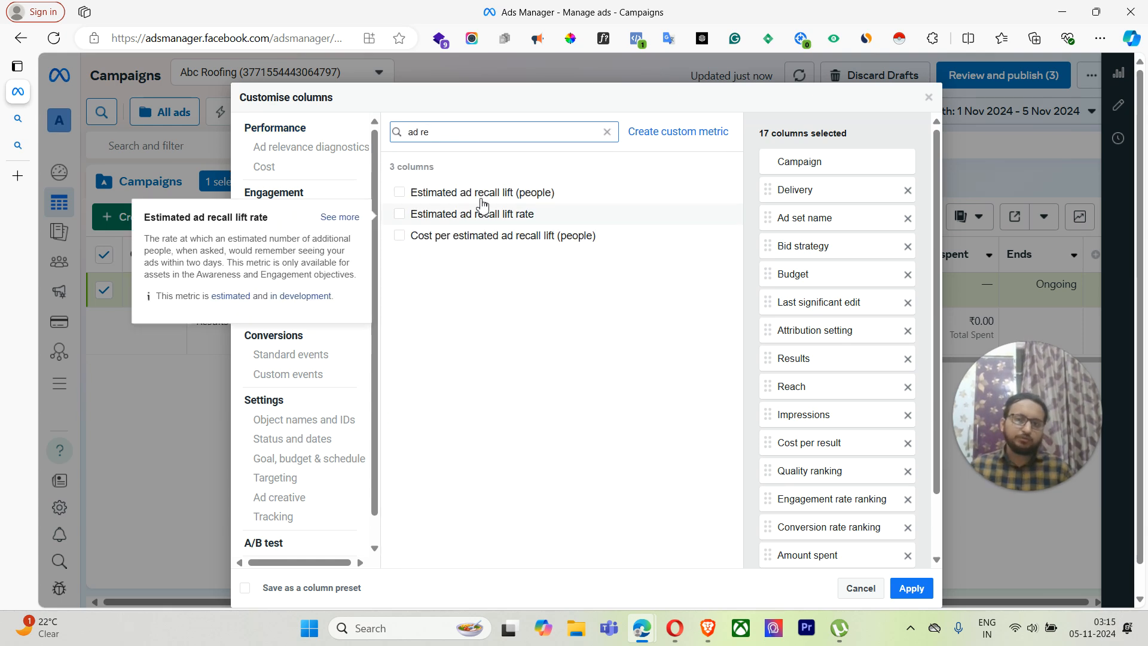
mouse_move(487, 199)
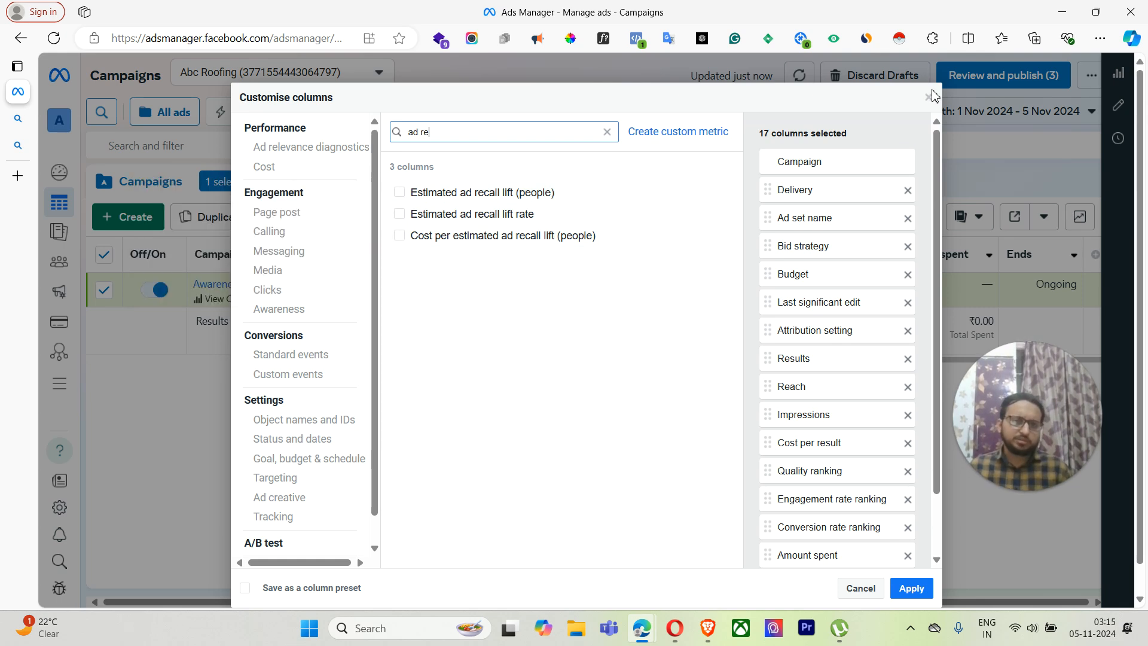
left_click(928, 97)
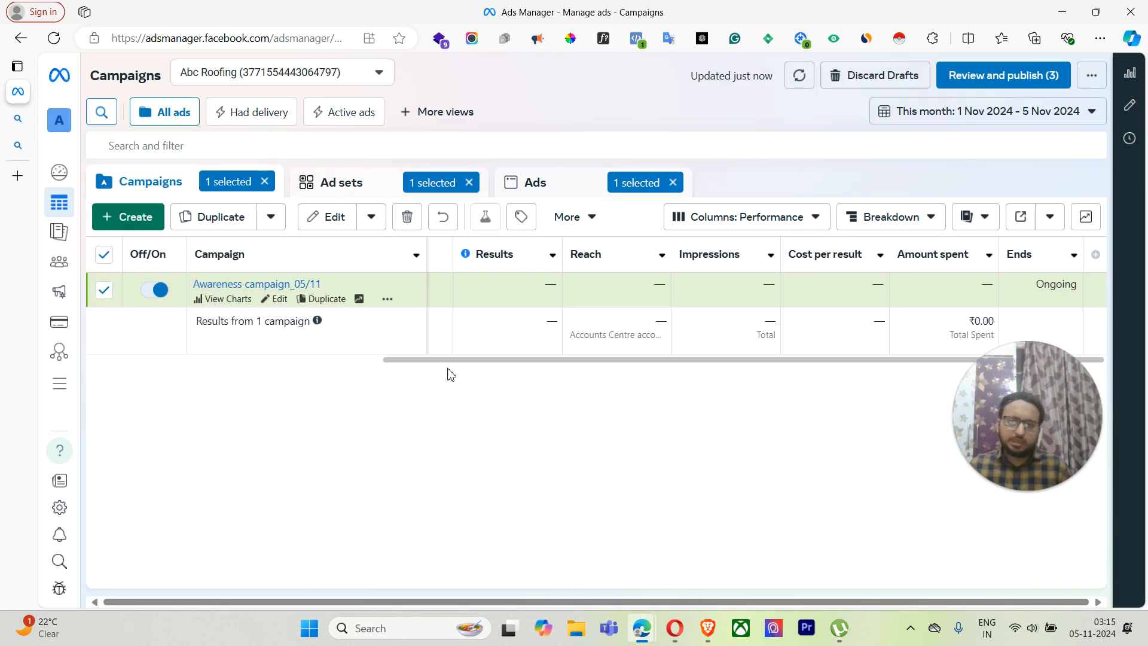
left_click_drag(505, 360, 177, 361)
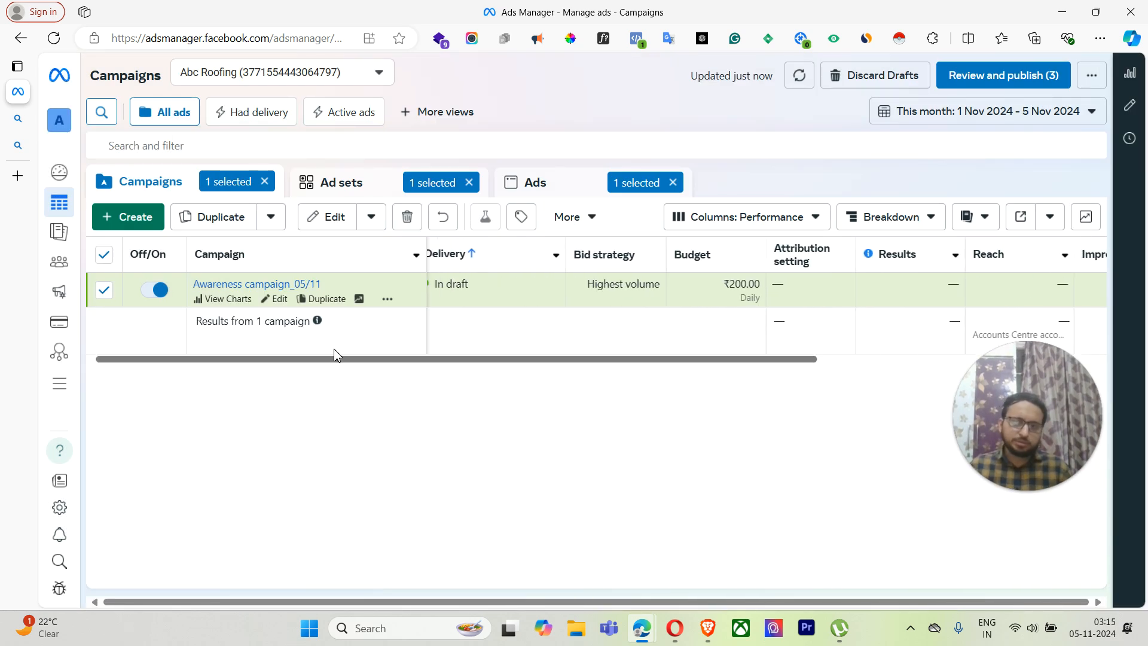
left_click_drag(361, 361, 255, 376)
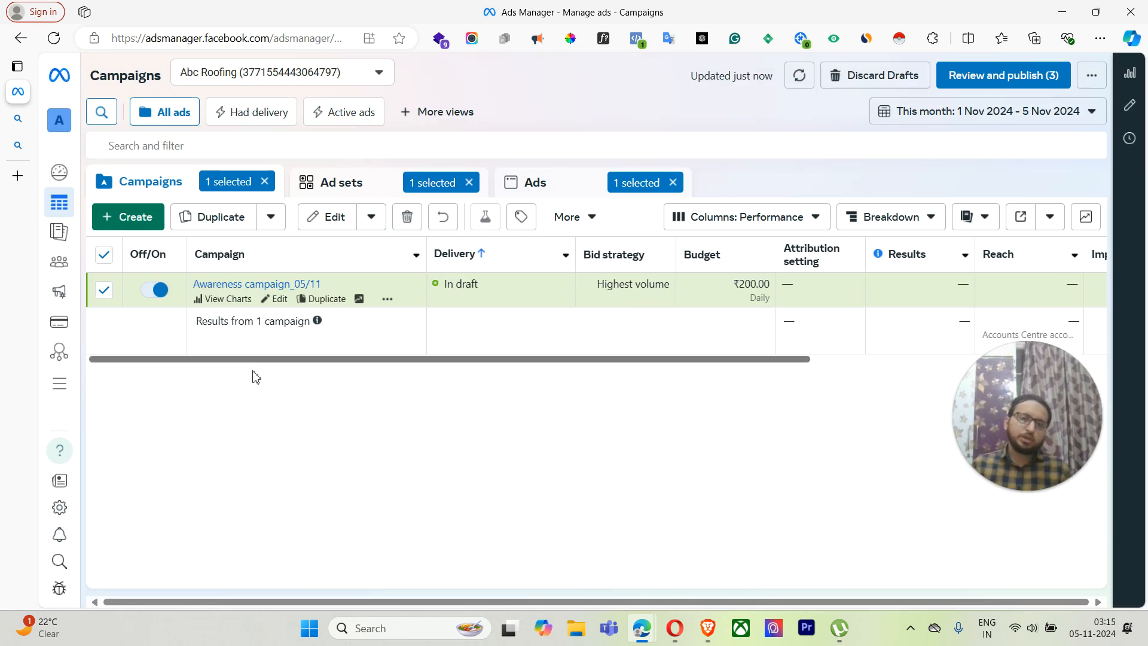